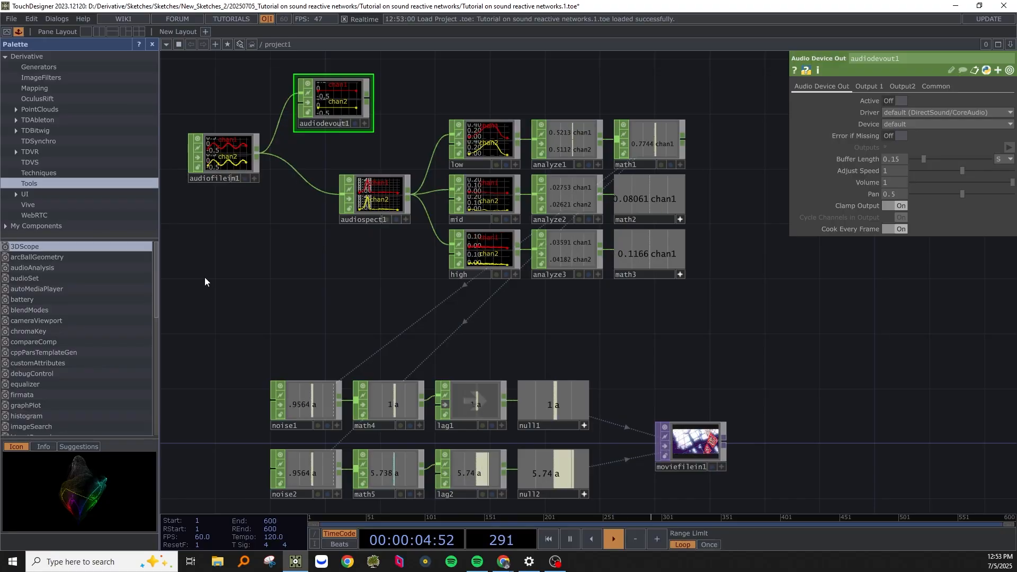
Delete all existing operators from the project1 network.
{"action": "scroll", "coordinate": [287, 296], "scroll_direction": "down", "scroll_amount": 3}
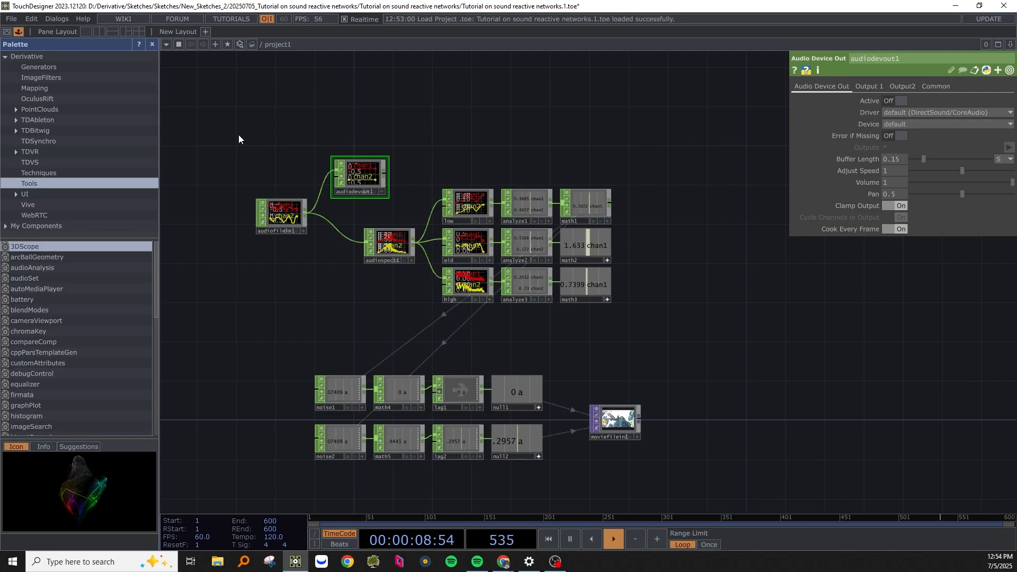
{"action": "left_click_drag", "start_coordinate": [239, 137], "coordinate": [671, 472]}
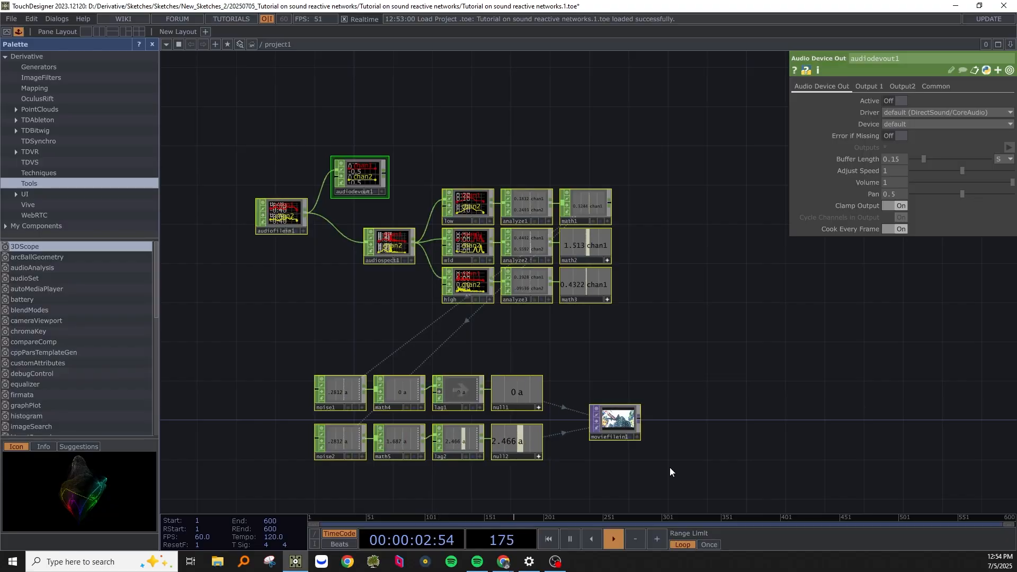
{"action": "key", "text": "Delete"}
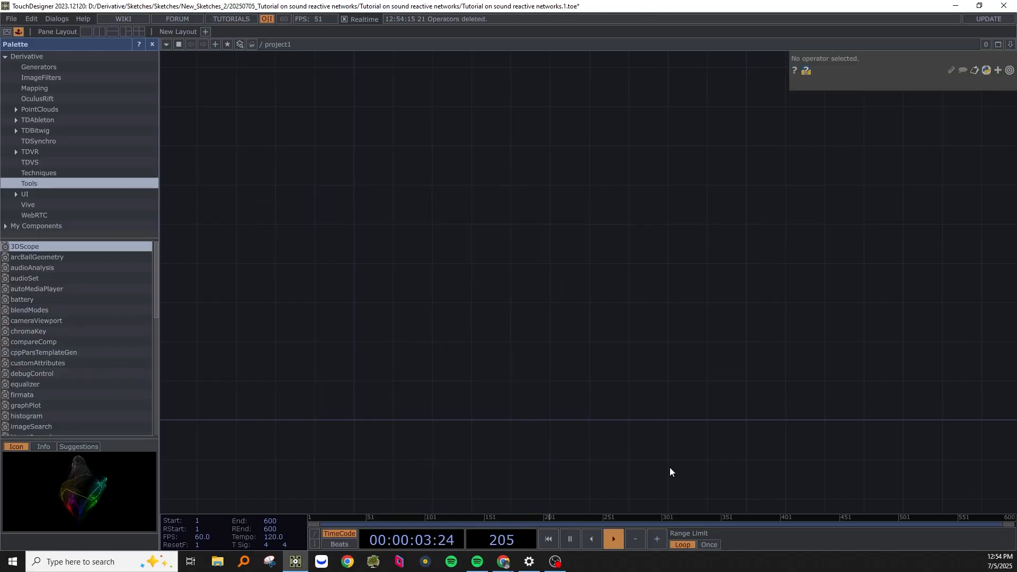
Add an Audio File In CHOP to the empty network.
{"action": "right_click", "coordinate": [322, 181]}
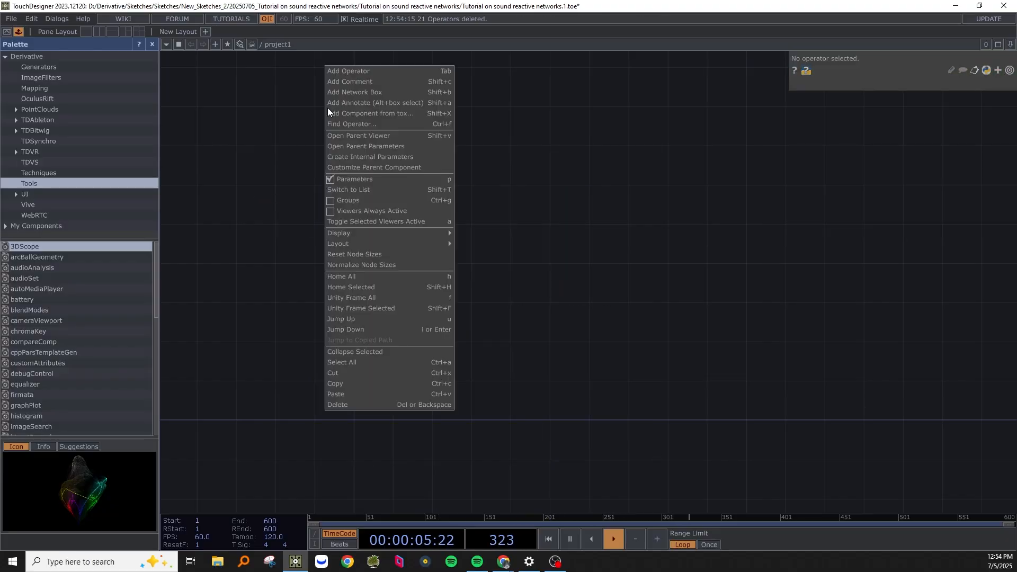
{"action": "left_click", "coordinate": [358, 71]}
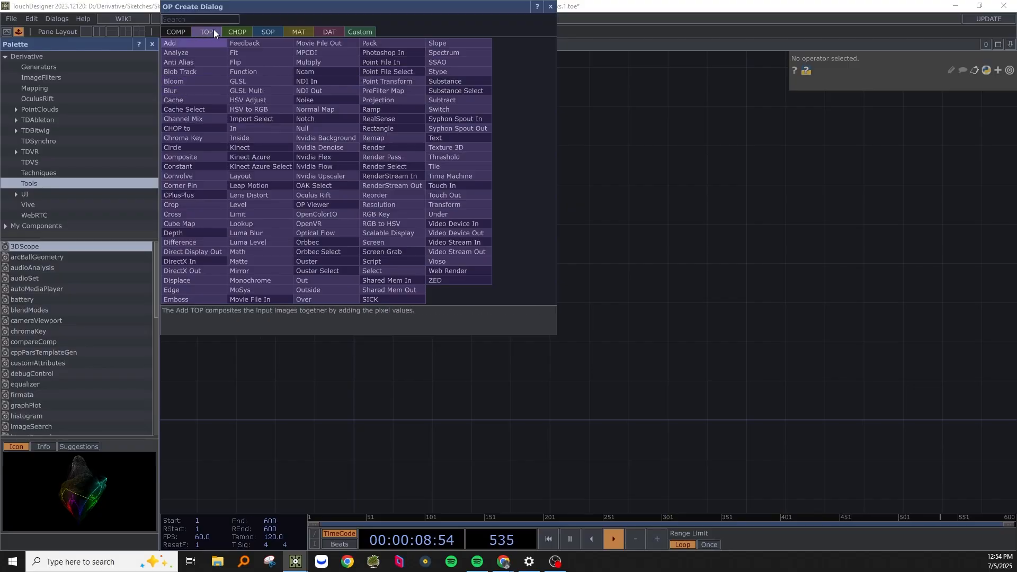
{"action": "left_click", "coordinate": [238, 31]}
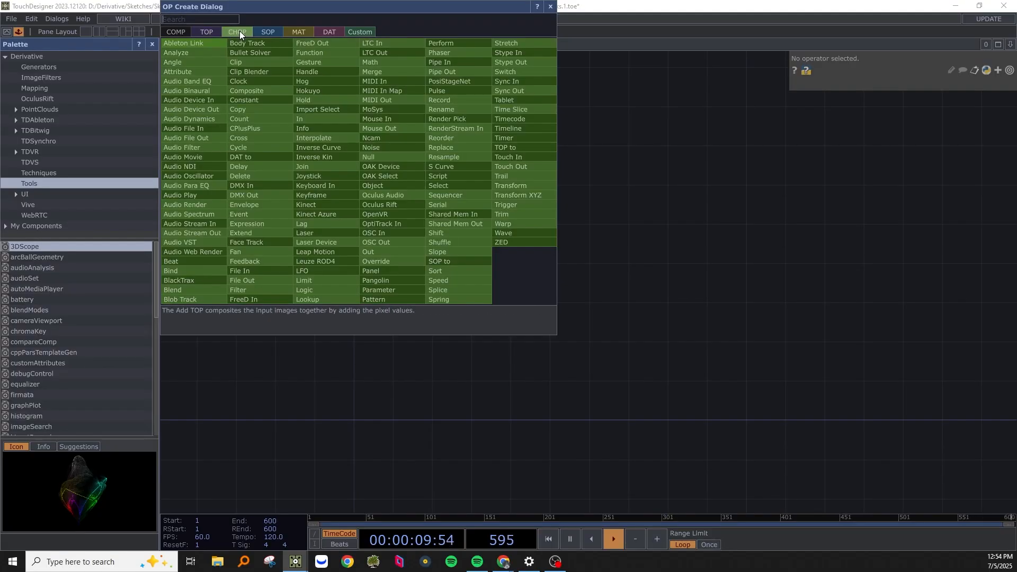
{"action": "left_click", "coordinate": [192, 129]}
{"action": "left_click", "coordinate": [379, 185]}
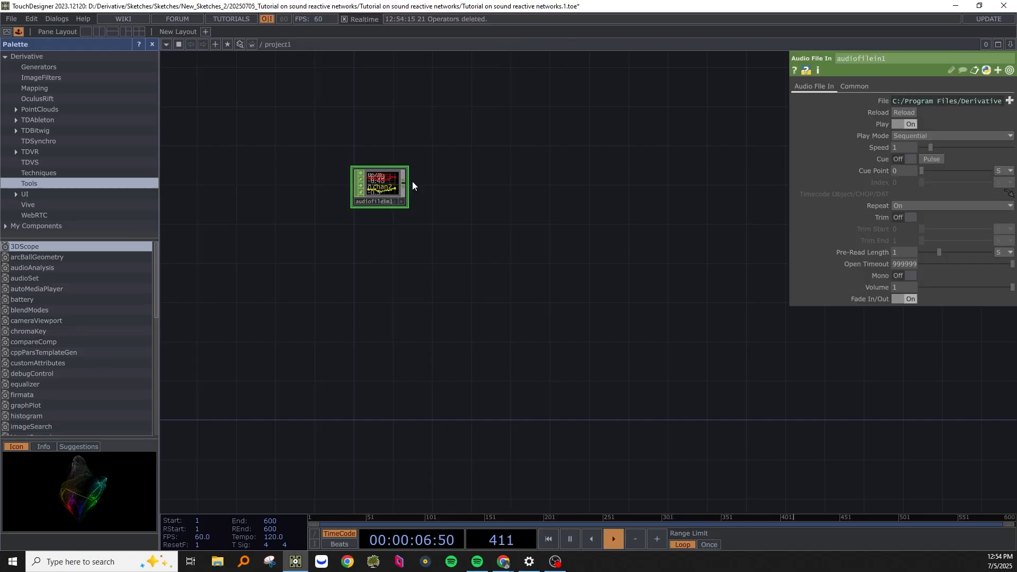
{"action": "scroll", "coordinate": [453, 188], "scroll_direction": "up", "scroll_amount": 4}
{"action": "left_click_drag", "start_coordinate": [455, 191], "coordinate": [451, 280]}
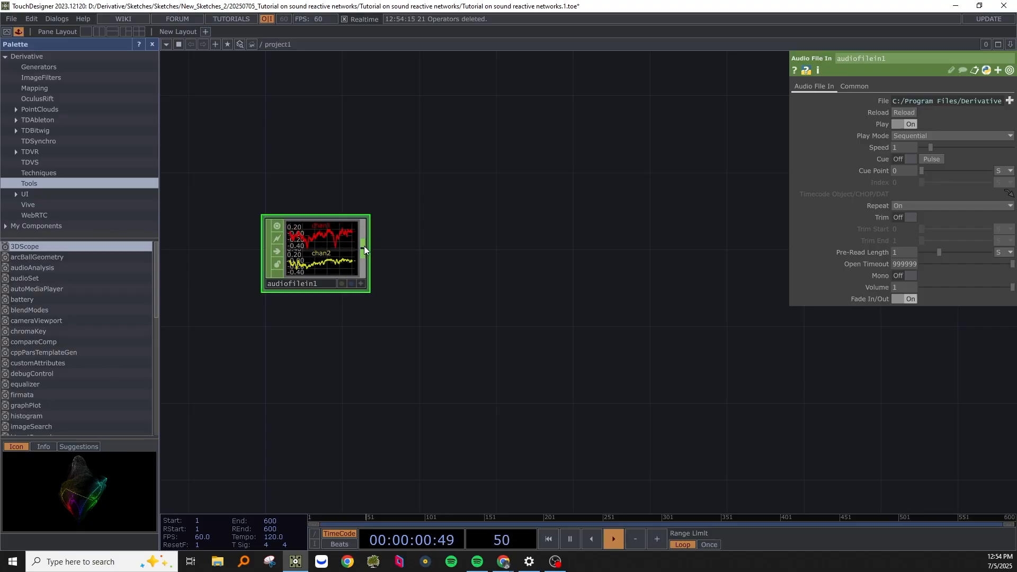
{"action": "right_click", "coordinate": [364, 247]}
{"action": "mouse_move", "coordinate": [382, 311]}
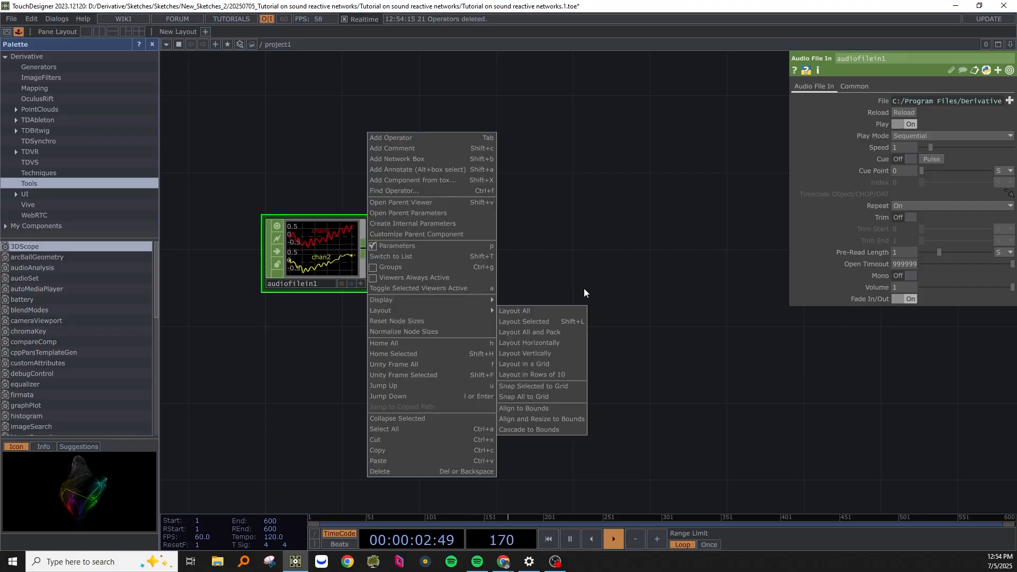
{"action": "left_click", "coordinate": [584, 288]}
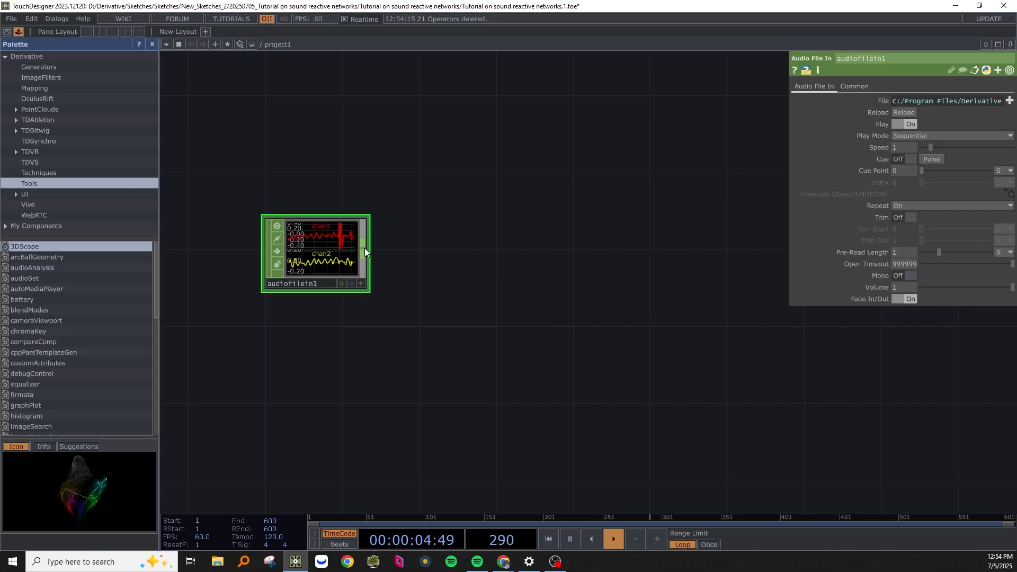
Connect a new Audio Device Out CHOP to the audiofilein1 output, placed above it, and switch its Active setting off.
{"action": "right_click", "coordinate": [365, 248]}
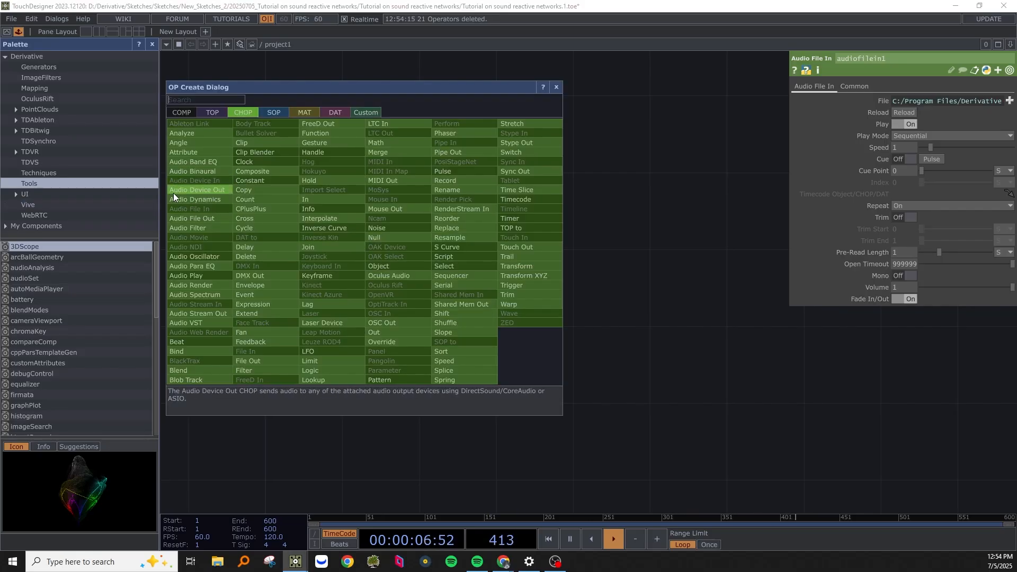
{"action": "left_click", "coordinate": [192, 190]}
{"action": "left_click", "coordinate": [453, 170]}
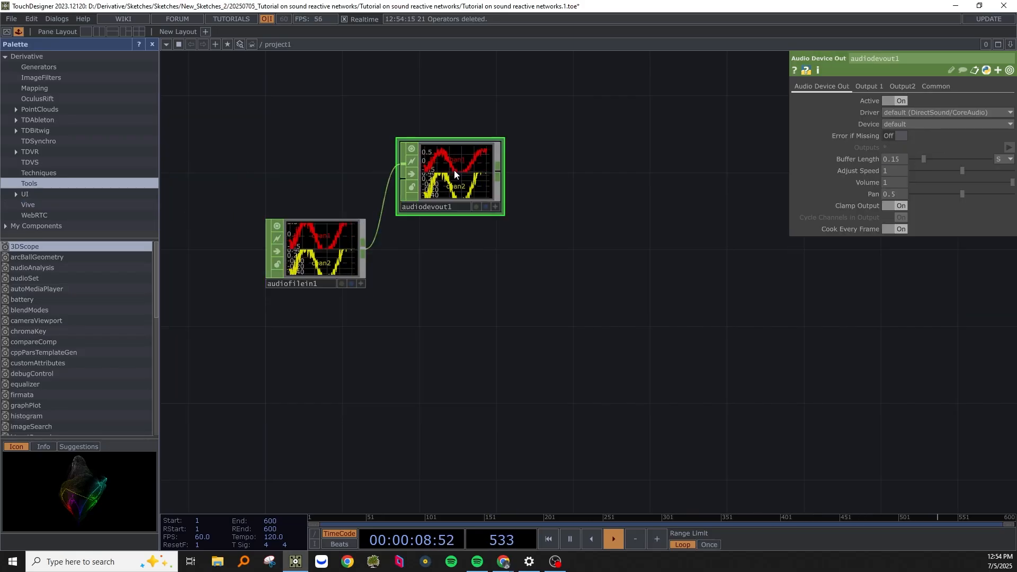
{"action": "left_click", "coordinate": [890, 100]}
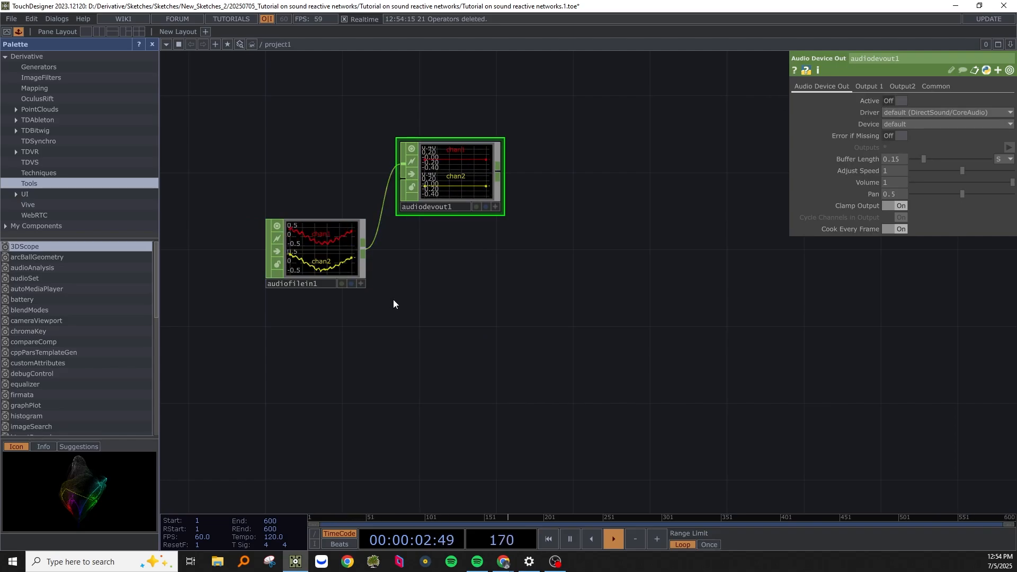
Branch a new Audio Spectrum CHOP off the audiofilein1 output, placed below the Audio Device Out node.
{"action": "right_click", "coordinate": [364, 249]}
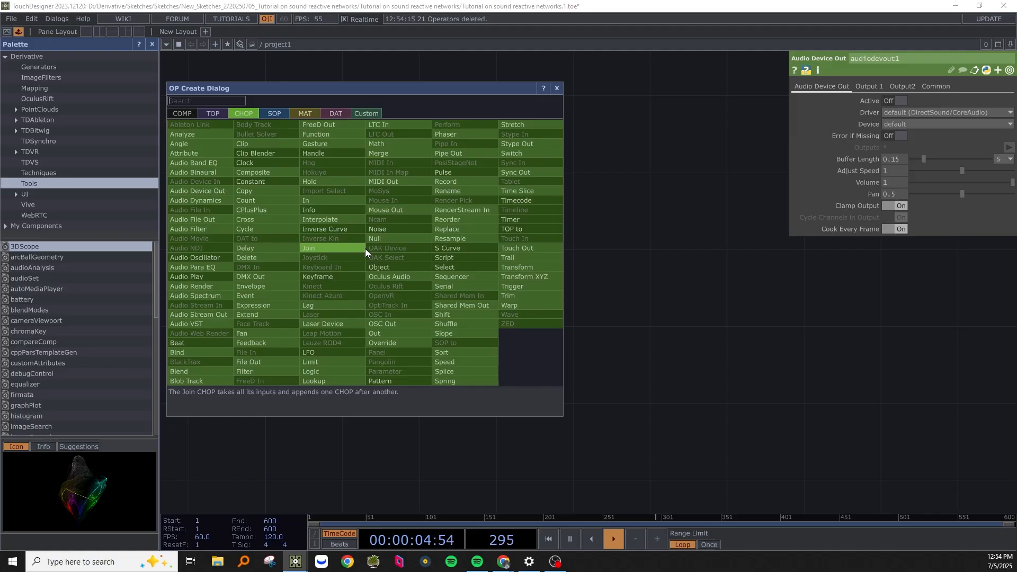
{"action": "left_click", "coordinate": [214, 297]}
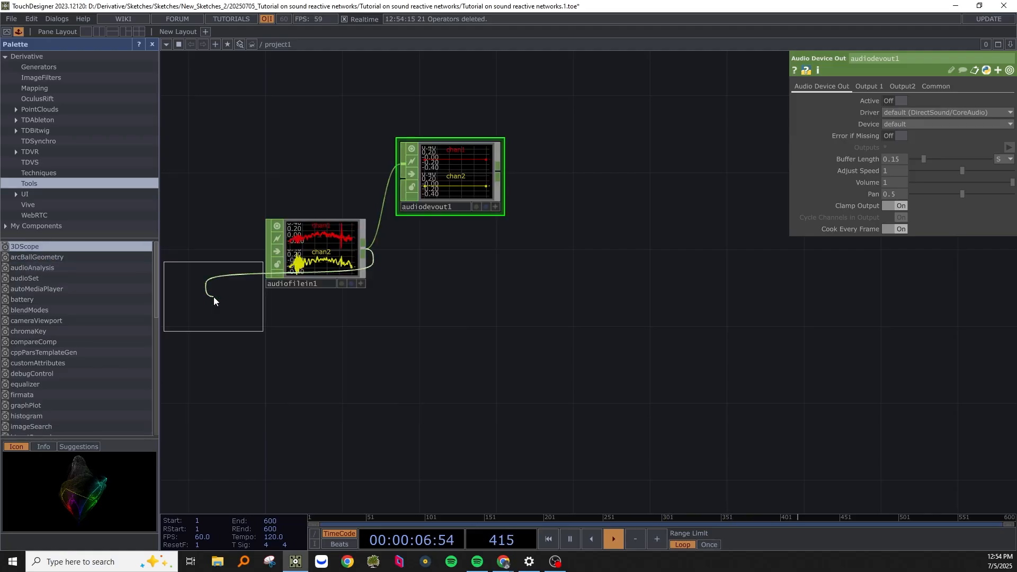
{"action": "left_click", "coordinate": [490, 299]}
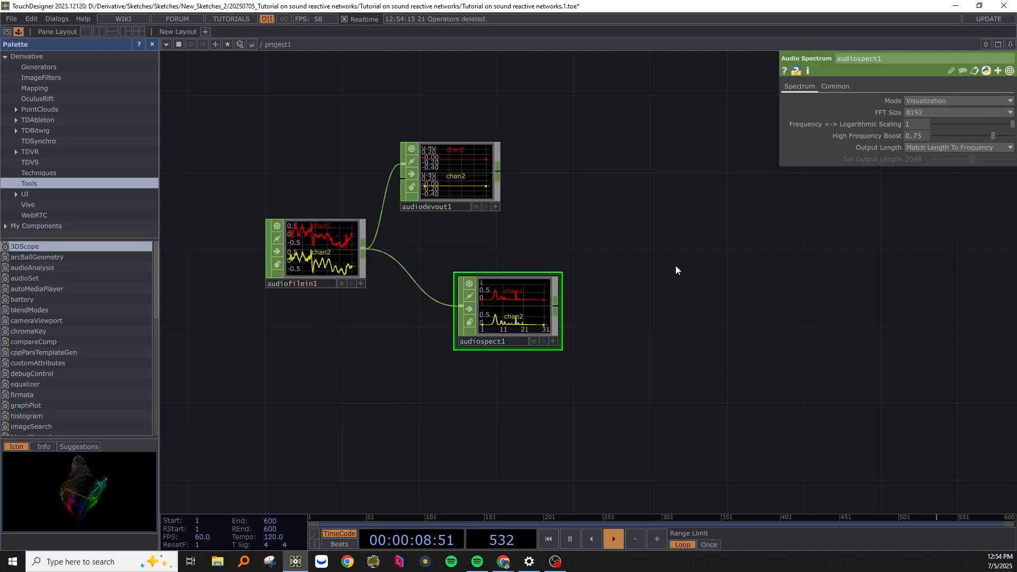
Set the Audio Spectrum's FFT Size to 2048 and its Output Length to Set Length Manually.
{"action": "left_click", "coordinate": [926, 111]}
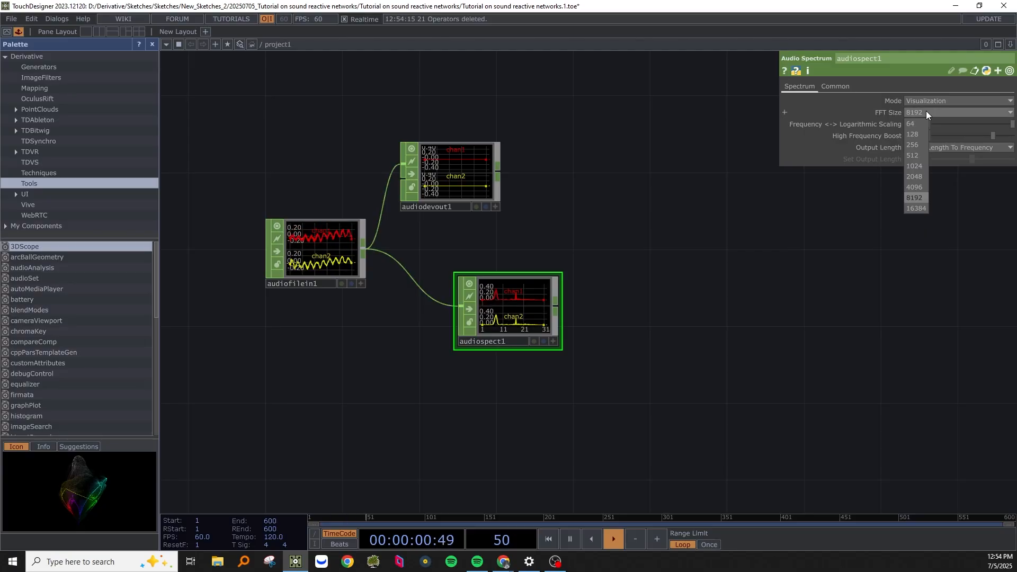
{"action": "left_click", "coordinate": [915, 178]}
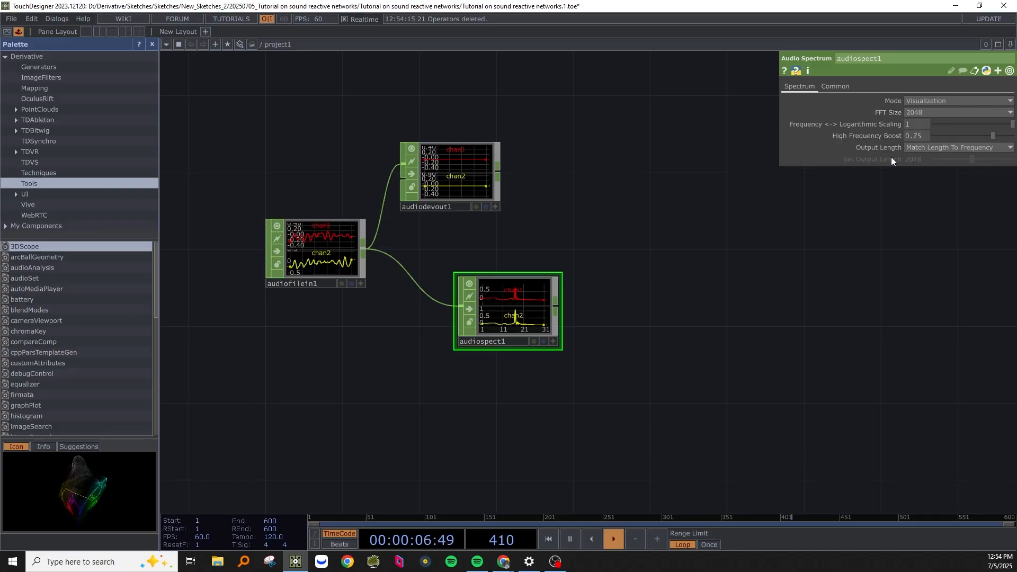
{"action": "left_click", "coordinate": [920, 149]}
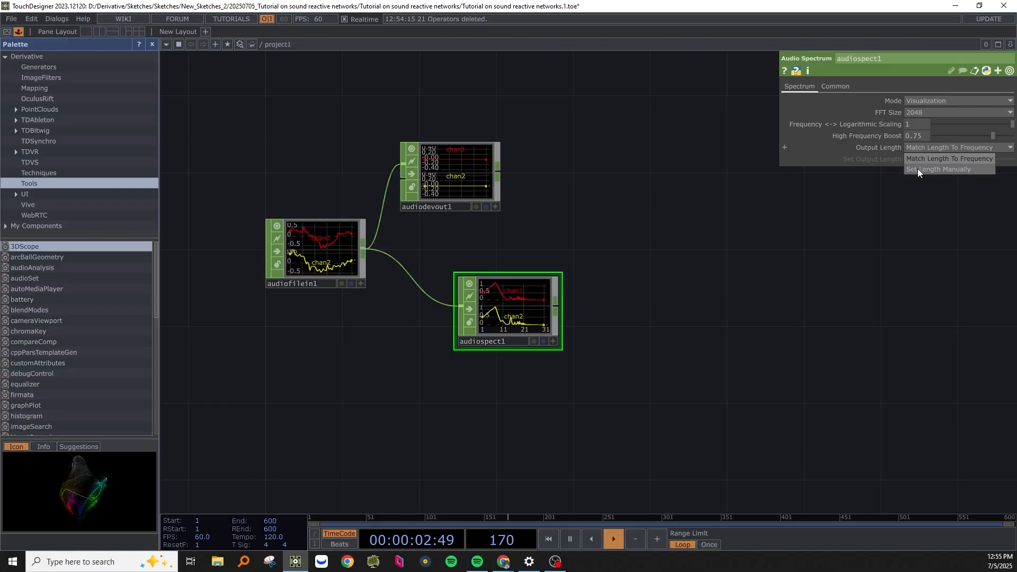
{"action": "left_click", "coordinate": [918, 169]}
Show the audiospect1 viewer's graph in Samples with Grid Medium detail, and leave the viewer inactive.
{"action": "scroll", "coordinate": [558, 342], "scroll_direction": "up", "scroll_amount": 4}
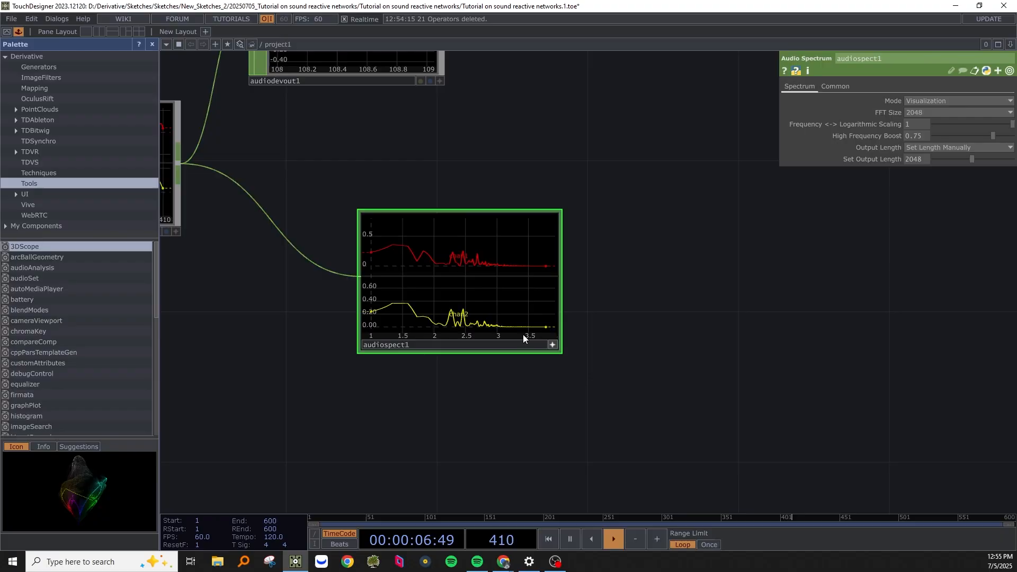
{"action": "right_click", "coordinate": [444, 288]}
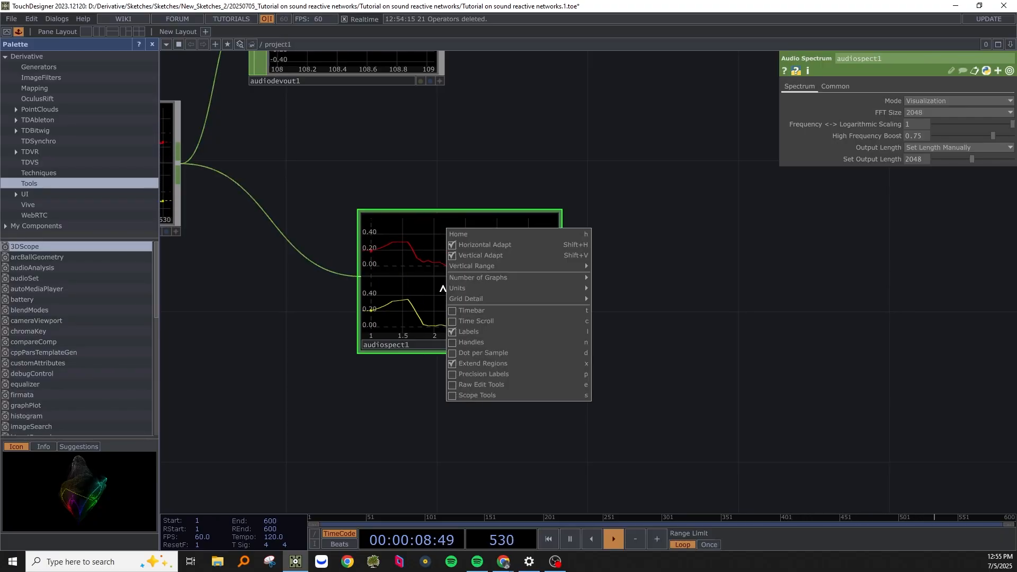
{"action": "mouse_move", "coordinate": [457, 293]}
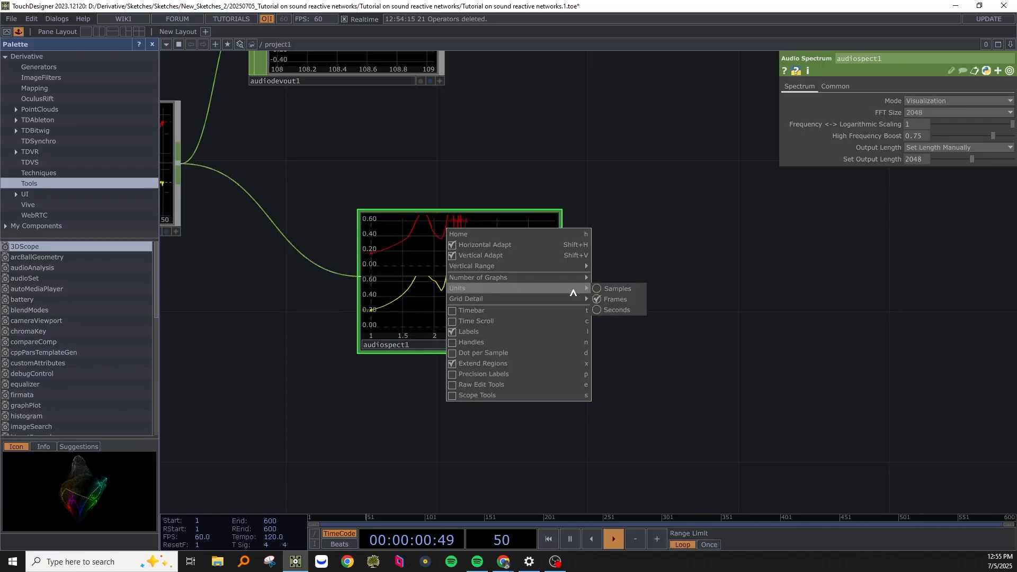
{"action": "left_click", "coordinate": [595, 289]}
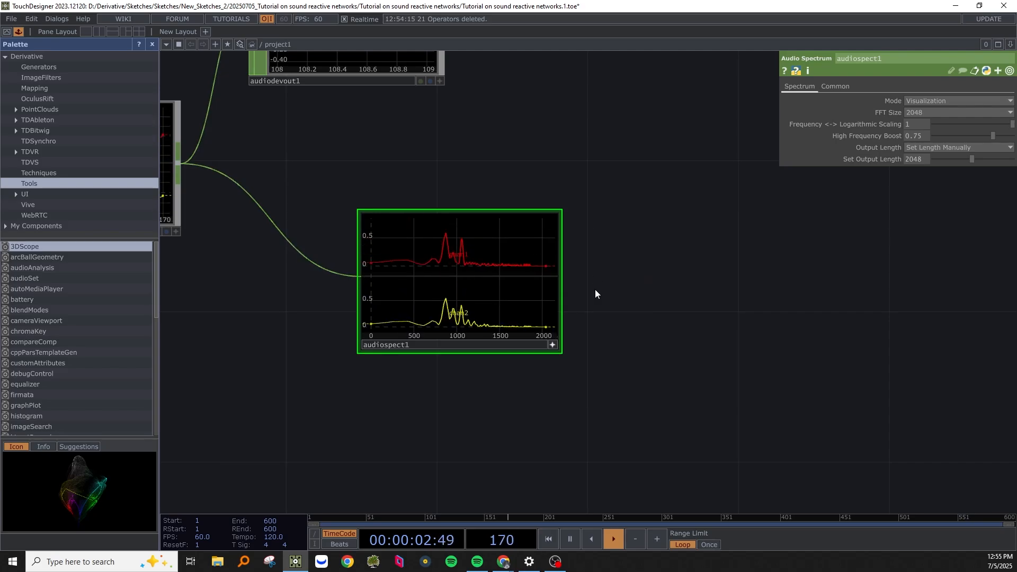
{"action": "right_click", "coordinate": [444, 285]}
{"action": "mouse_move", "coordinate": [466, 298]}
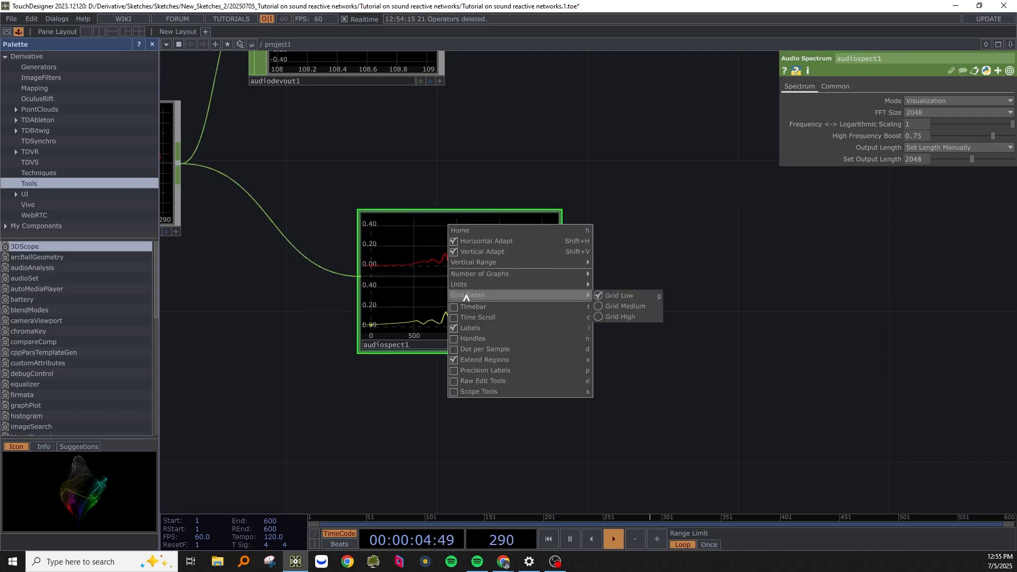
{"action": "left_click", "coordinate": [598, 306]}
{"action": "scroll", "coordinate": [441, 341], "scroll_direction": "up", "scroll_amount": 3}
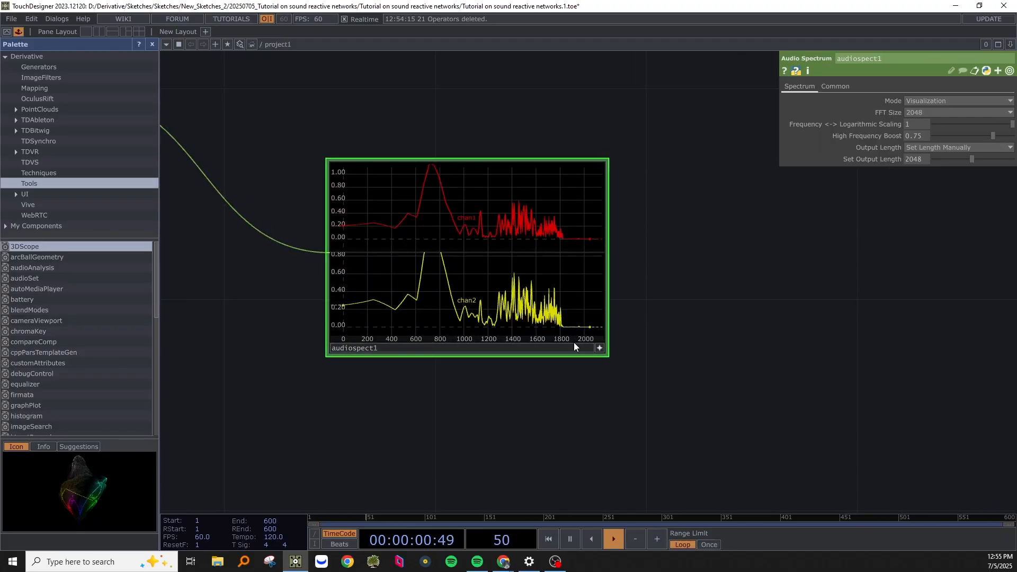
{"action": "scroll", "coordinate": [583, 339], "scroll_direction": "up", "scroll_amount": 2}
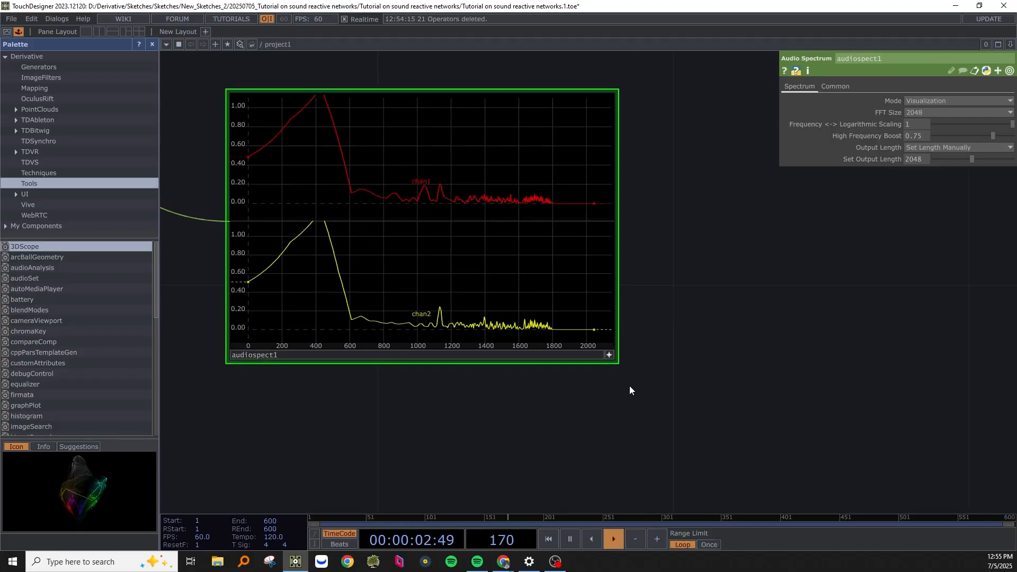
{"action": "left_click", "coordinate": [609, 355]}
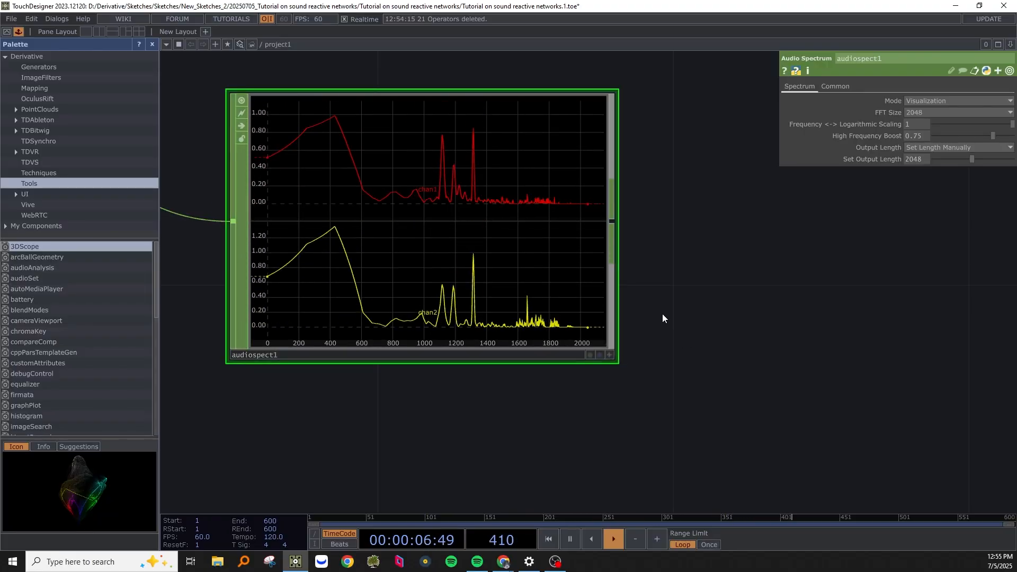
Connect a new Trim CHOP to the audiospect1 output, placed above and to the right of it.
{"action": "left_click_drag", "start_coordinate": [631, 247], "coordinate": [588, 302]}
{"action": "key", "text": "Tab"}
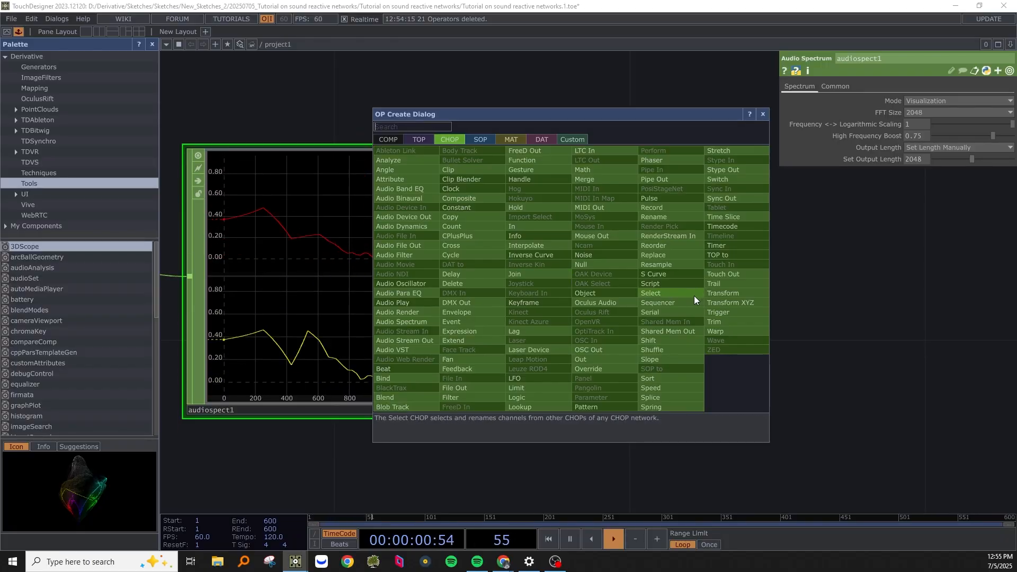
{"action": "left_click", "coordinate": [727, 321]}
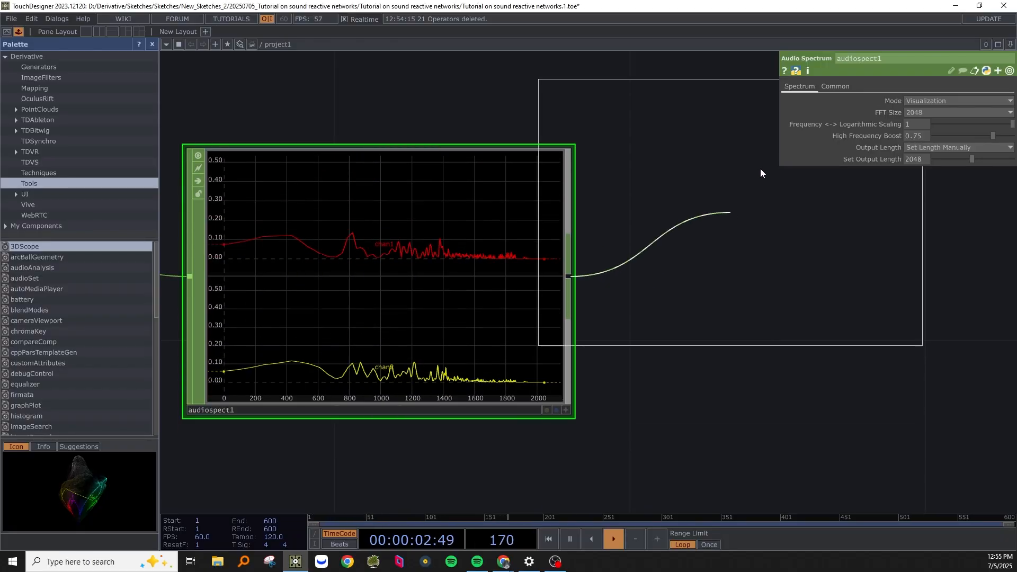
{"action": "left_click", "coordinate": [761, 165]}
{"action": "middle_click_drag", "start_coordinate": [731, 347], "coordinate": [752, 401]}
{"action": "left_click_drag", "start_coordinate": [758, 319], "coordinate": [582, 342]}
{"action": "left_click_drag", "start_coordinate": [565, 303], "coordinate": [611, 280]}
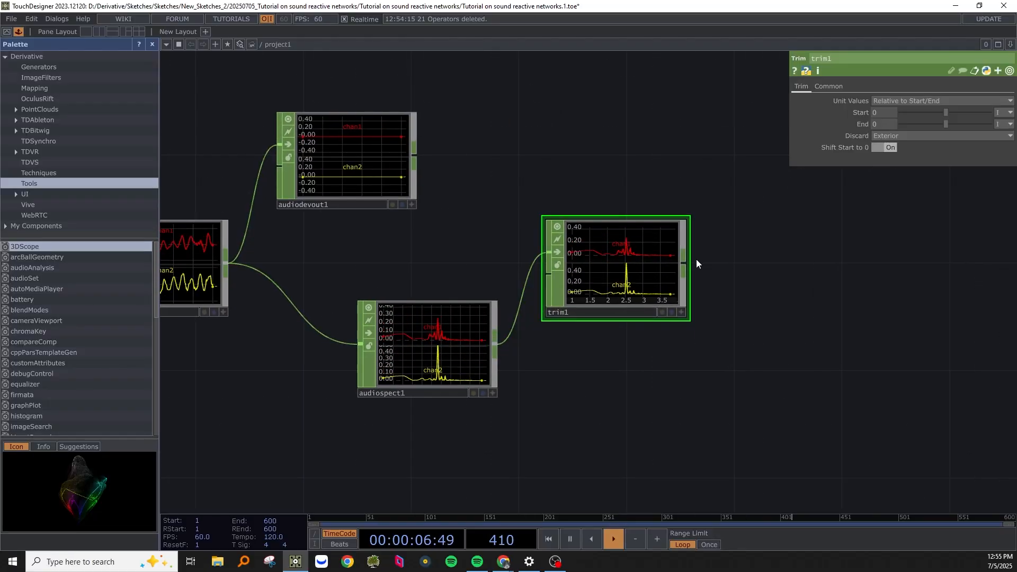
Connect a new Analyze CHOP to the trim1 output, placed directly beside it.
{"action": "right_click", "coordinate": [683, 261]}
{"action": "left_click", "coordinate": [495, 147]}
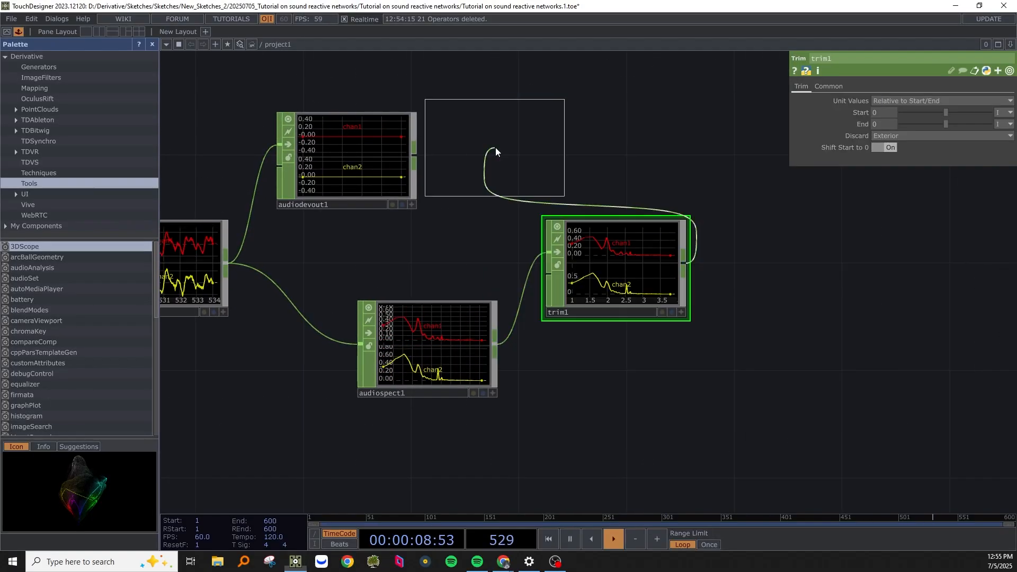
{"action": "left_click", "coordinate": [771, 265]}
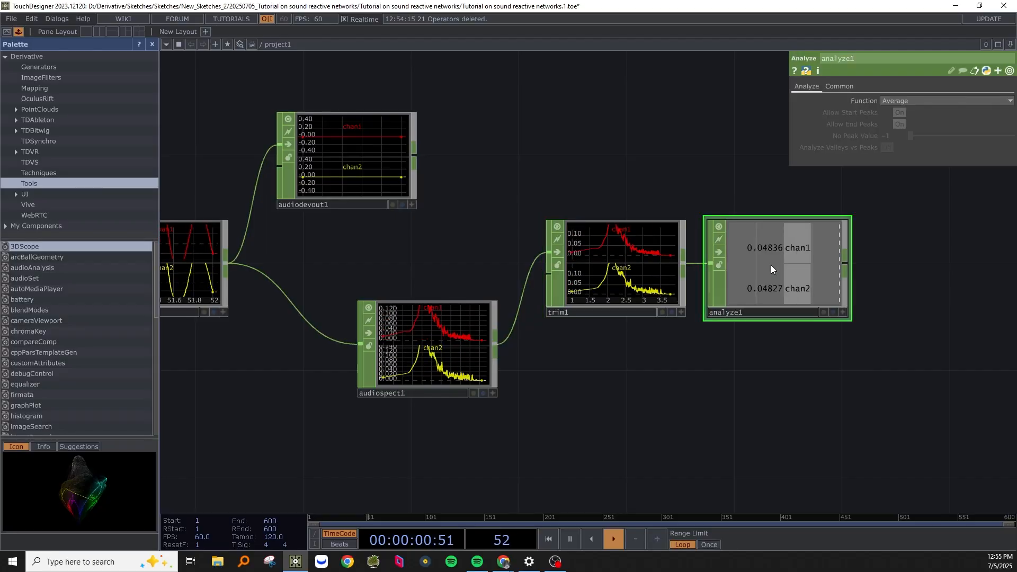
Connect a new Math CHOP to the analyze1 output, placed directly beside it.
{"action": "left_click_drag", "start_coordinate": [749, 370], "coordinate": [588, 352]}
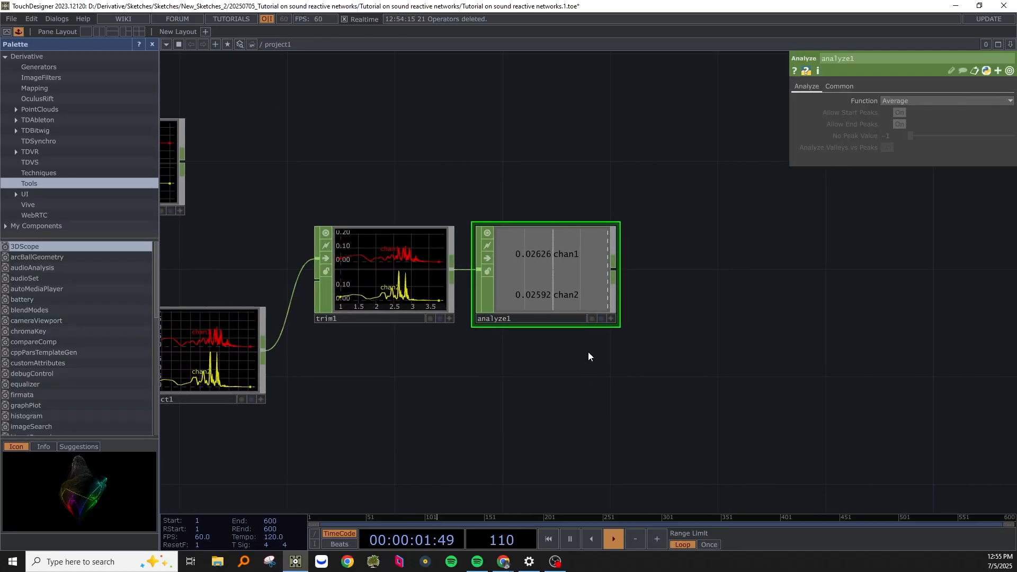
{"action": "right_click", "coordinate": [605, 271]}
{"action": "left_click", "coordinate": [618, 166]}
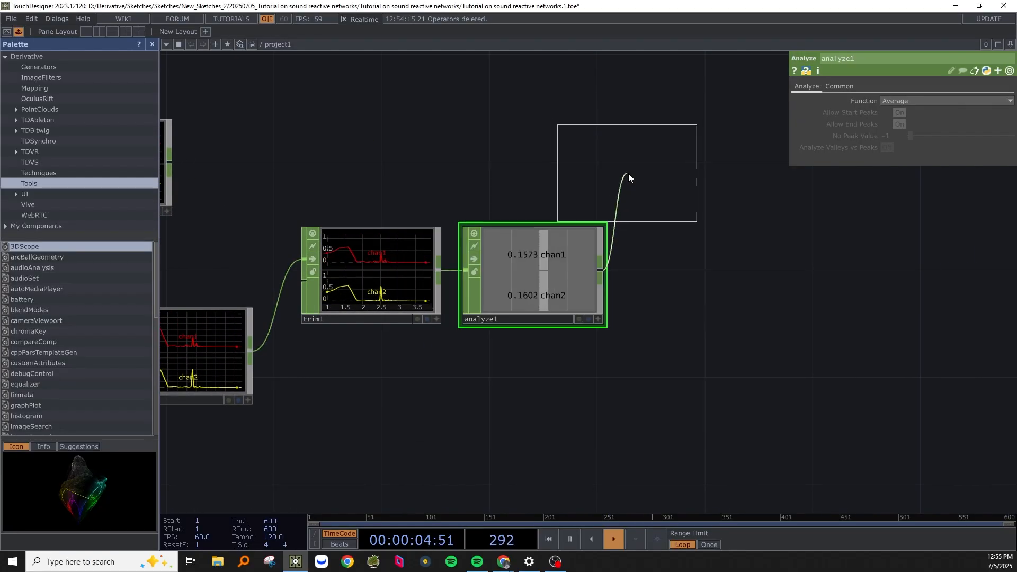
{"action": "left_click", "coordinate": [700, 274]}
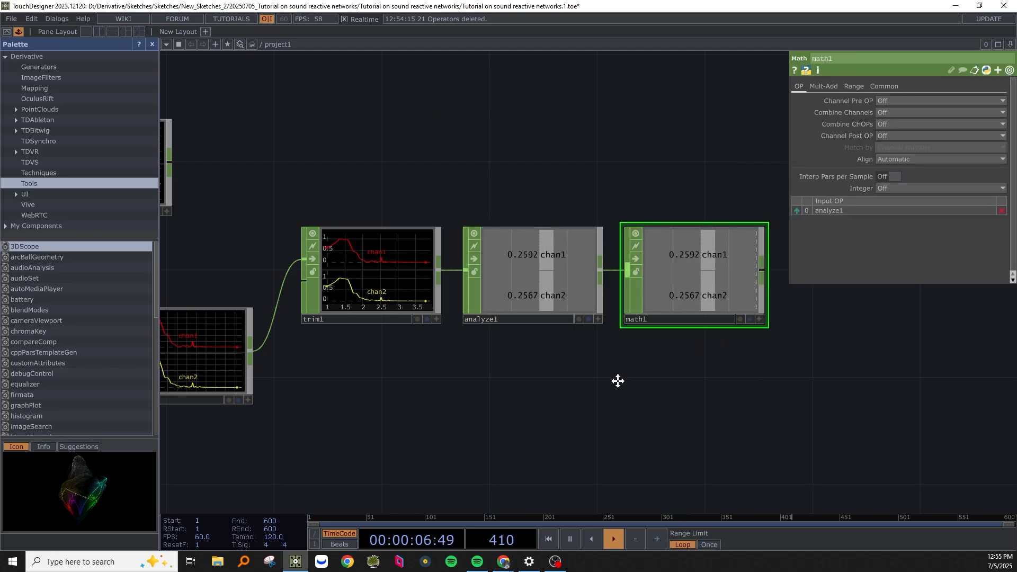
Connect a new Null CHOP to the math1 output, placed directly beside it.
{"action": "left_click_drag", "start_coordinate": [618, 382], "coordinate": [448, 378]}
{"action": "right_click", "coordinate": [595, 265]}
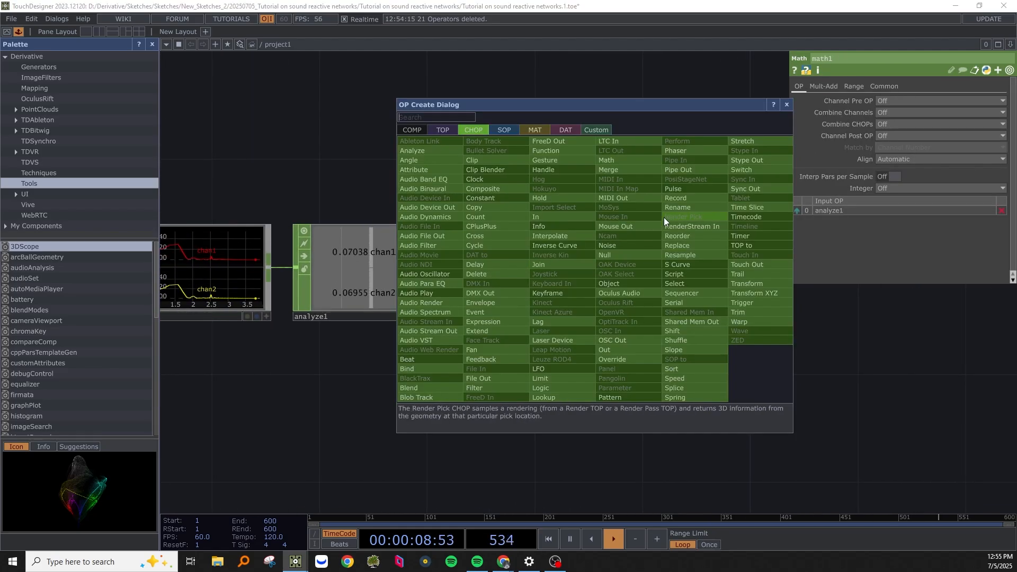
{"action": "left_click", "coordinate": [617, 256]}
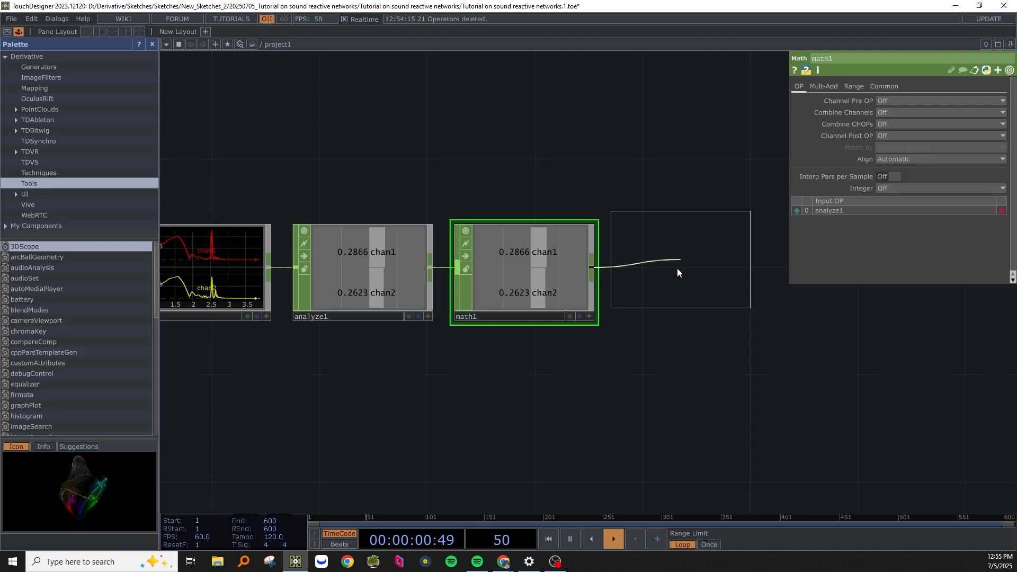
{"action": "left_click", "coordinate": [682, 269]}
Duplicate the Trim, Analyze, Math and Null chain twice, giving three parallel rows fed by audiospect1.
{"action": "scroll", "coordinate": [420, 311], "scroll_direction": "down", "scroll_amount": 5}
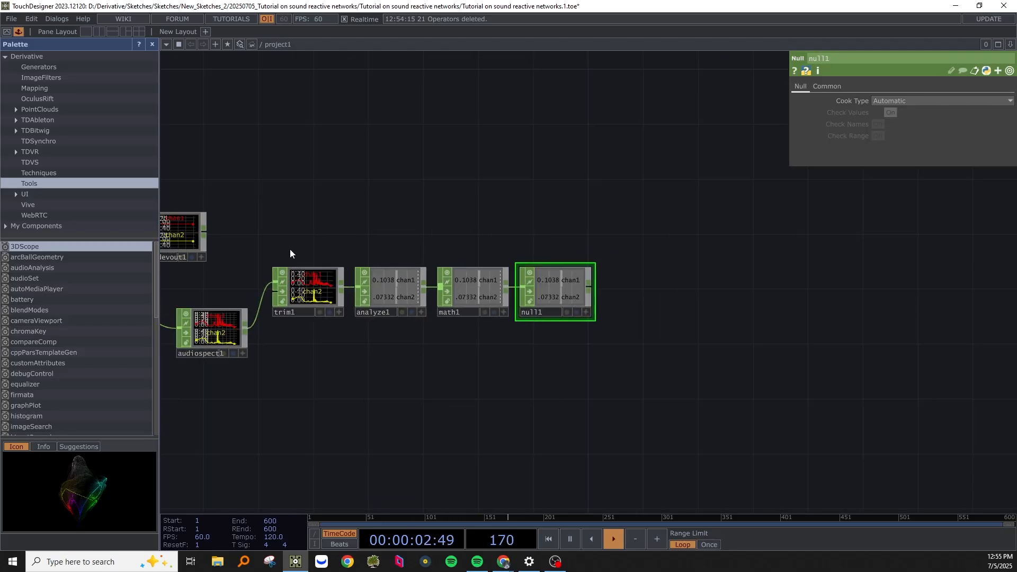
{"action": "left_click_drag", "start_coordinate": [291, 249], "coordinate": [545, 319]}
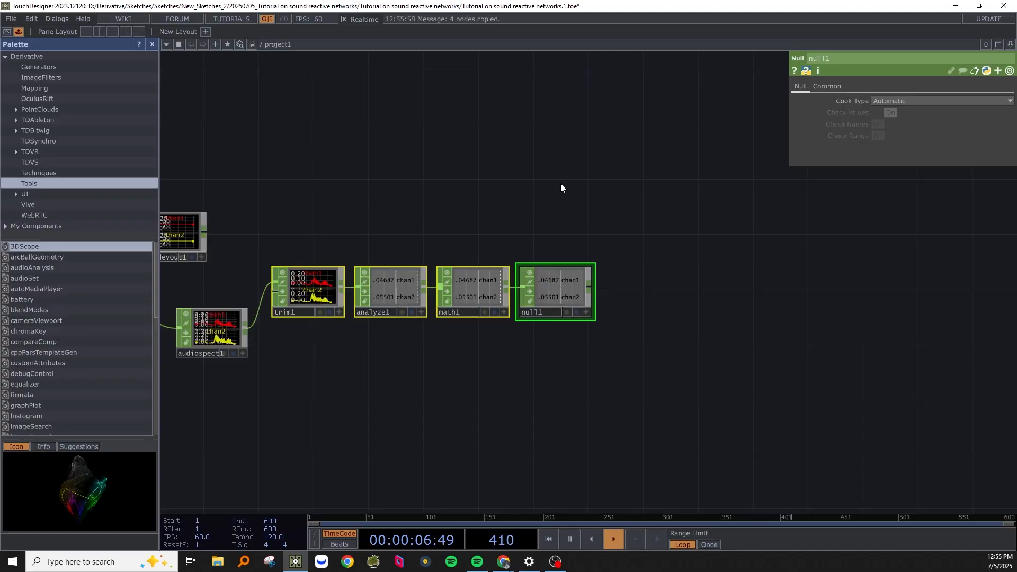
{"action": "key", "text": "ctrl+c"}
{"action": "key", "text": "ctrl+v"}
{"action": "key", "text": "ctrl+v"}
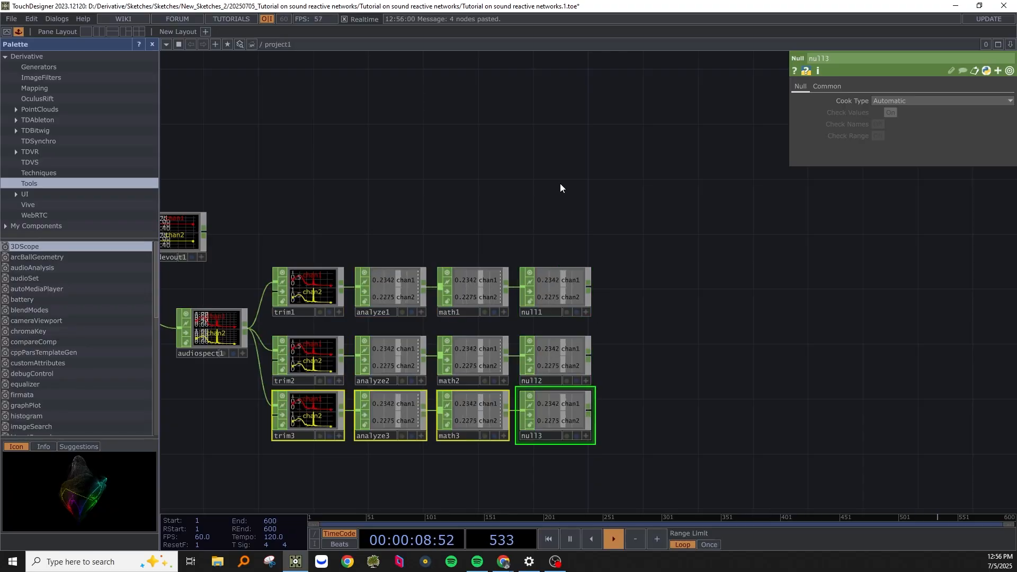
Set the Function of analyze1, analyze2 and analyze3 together to Maximum.
{"action": "left_click_drag", "start_coordinate": [353, 454], "coordinate": [358, 430]}
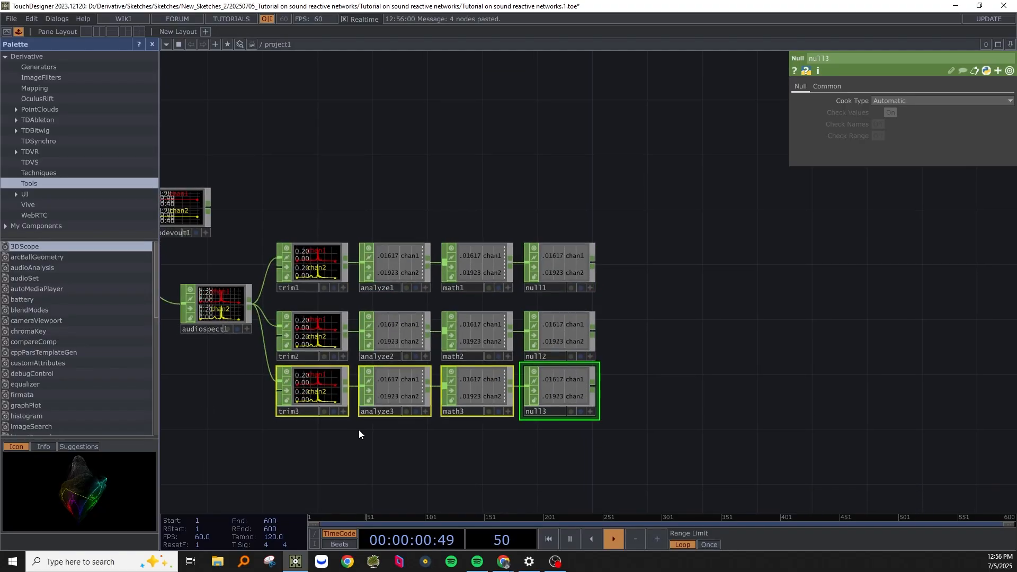
{"action": "left_click", "coordinate": [311, 397]}
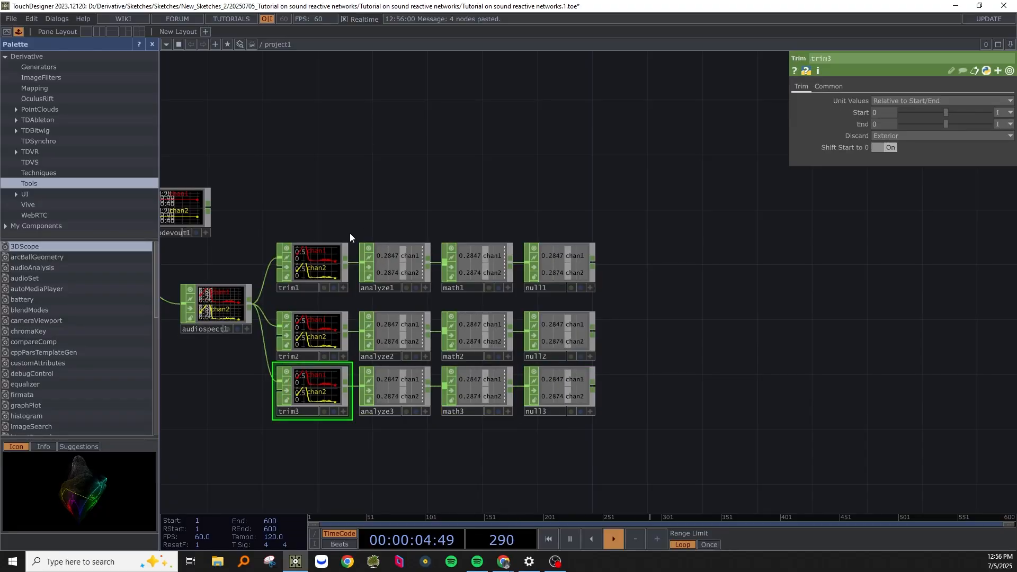
{"action": "left_click_drag", "start_coordinate": [385, 223], "coordinate": [396, 436]}
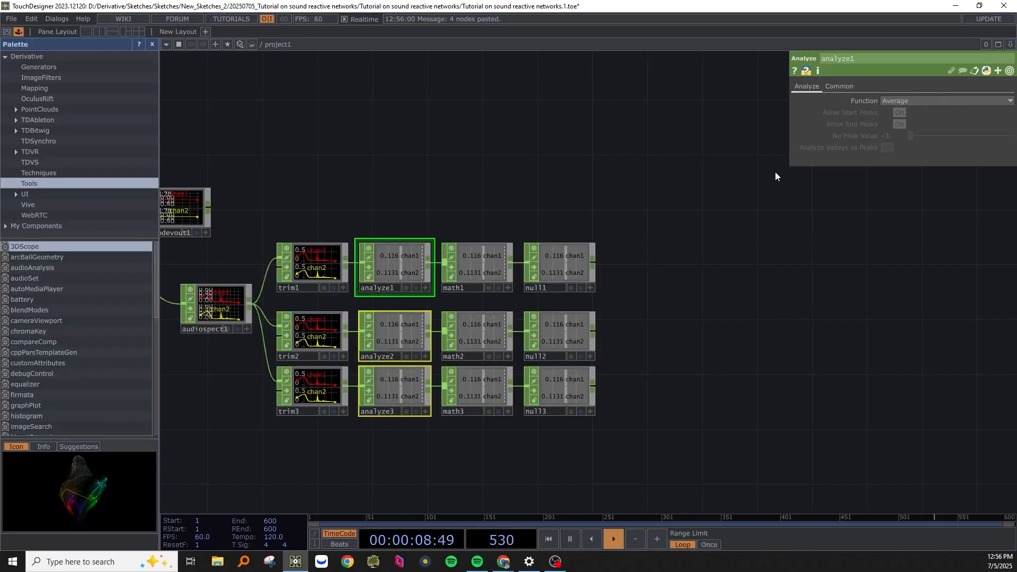
{"action": "left_click", "coordinate": [930, 101]}
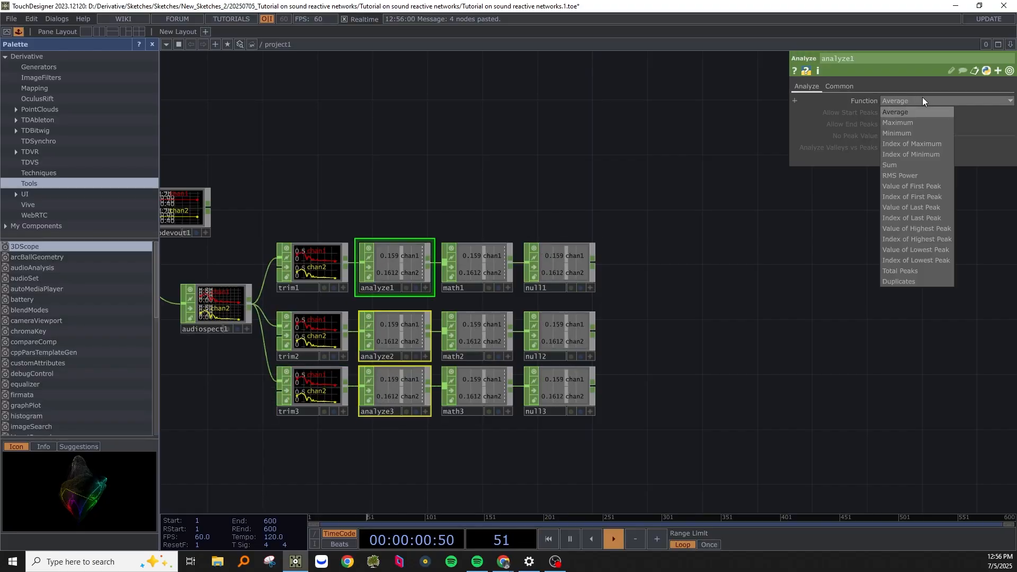
{"action": "left_click", "coordinate": [905, 122]}
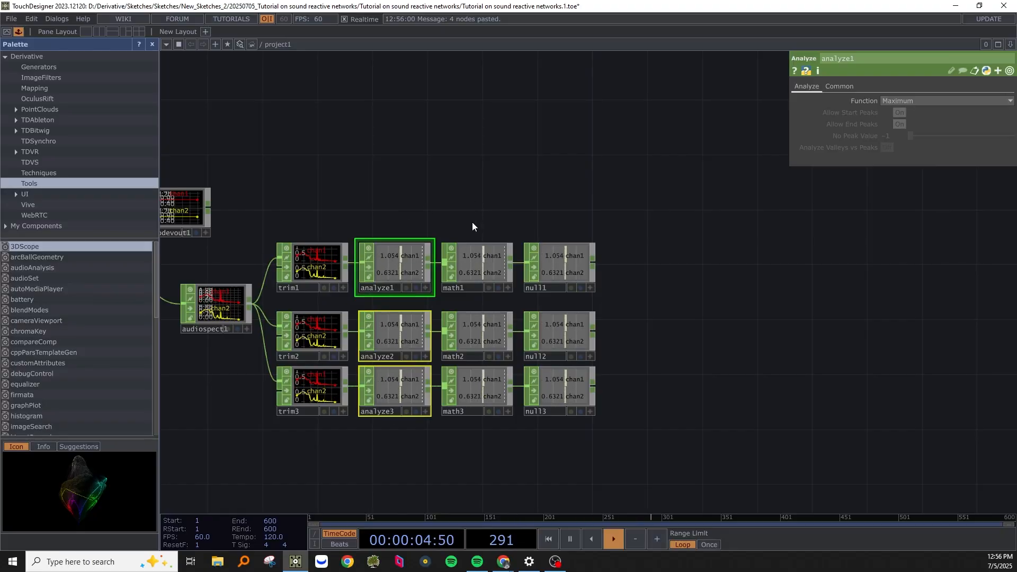
Set Combine Channels to Average on math1, math2 and math3 together.
{"action": "left_click_drag", "start_coordinate": [472, 223], "coordinate": [501, 438]}
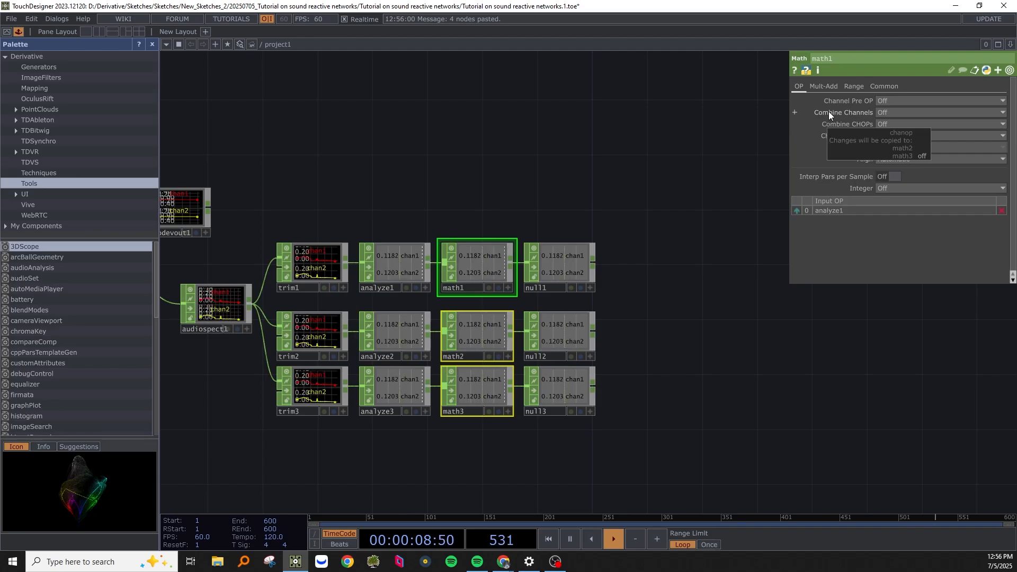
{"action": "left_click", "coordinate": [888, 111]}
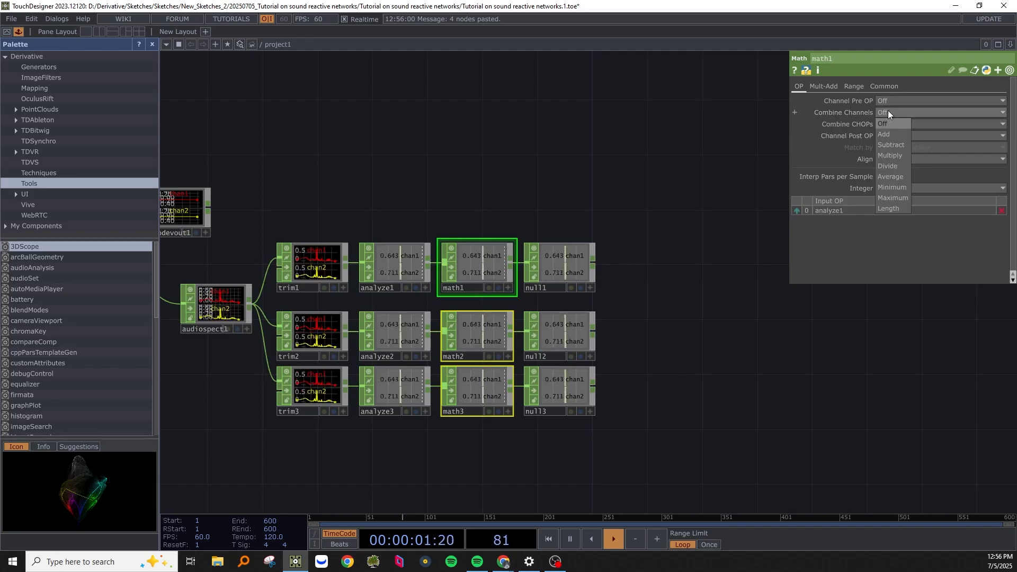
{"action": "left_click", "coordinate": [888, 176]}
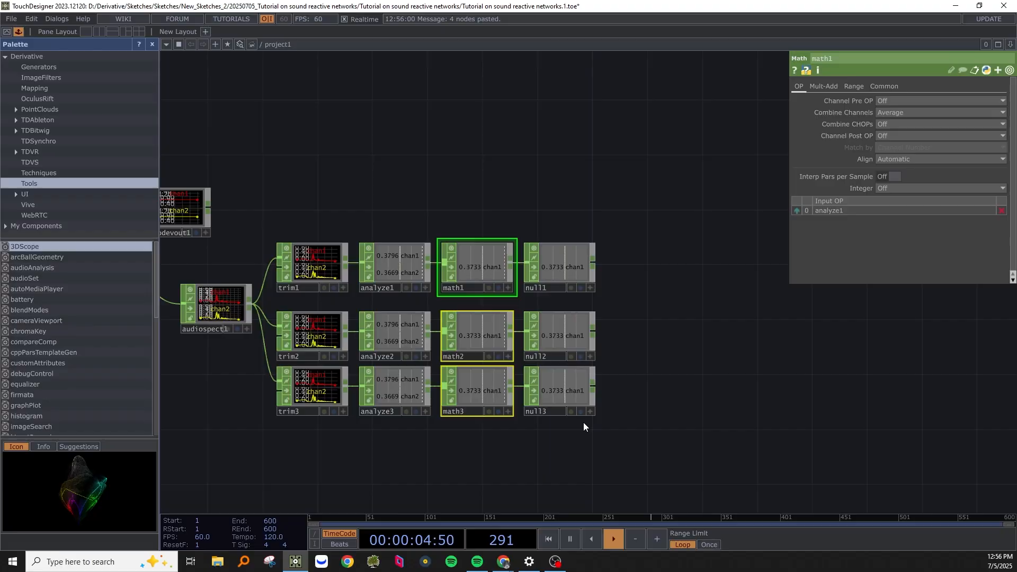
Set Unit Values to Absolute on trim1, trim2 and trim3 together.
{"action": "left_click_drag", "start_coordinate": [461, 461], "coordinate": [567, 467]}
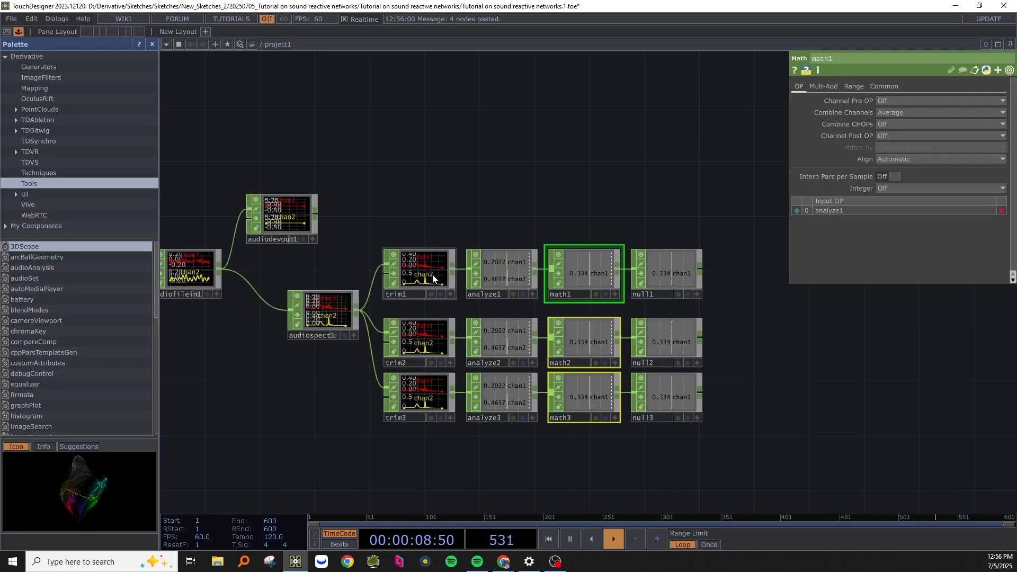
{"action": "right_click_drag", "start_coordinate": [401, 222], "coordinate": [420, 456]}
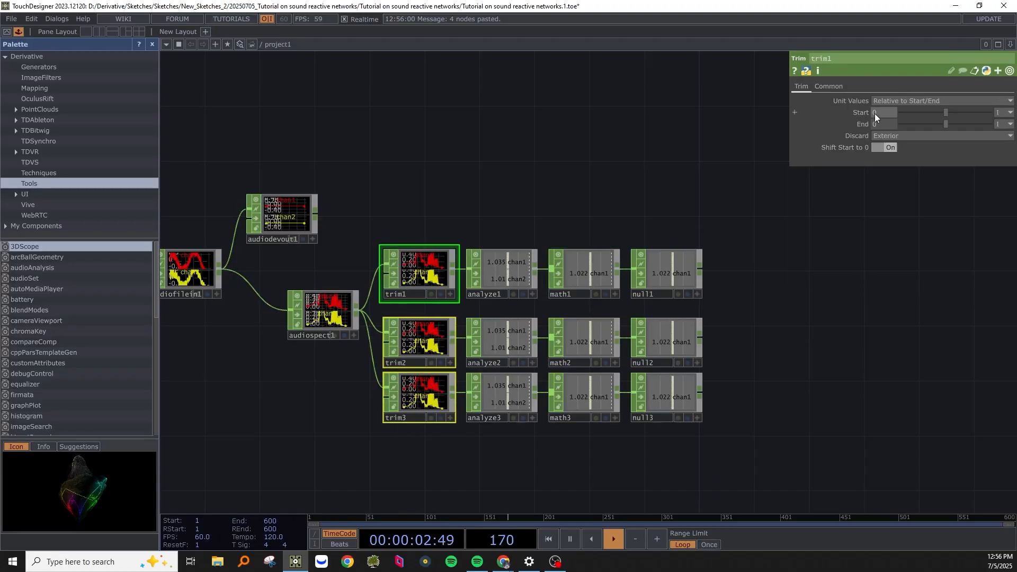
{"action": "left_click", "coordinate": [906, 100]}
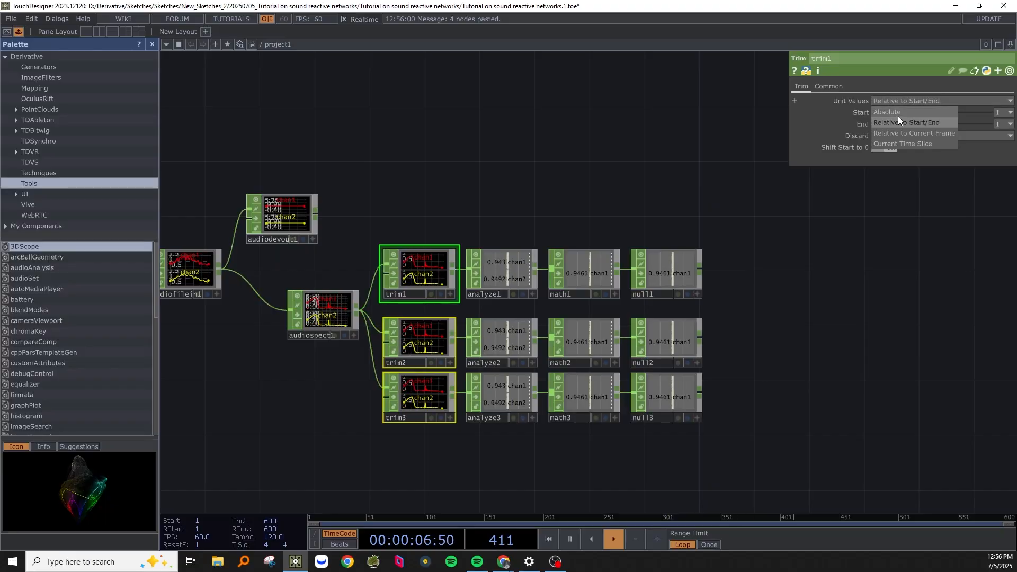
{"action": "left_click", "coordinate": [898, 113]}
Check the low-frequency range in the audiospect1 graph and set trim1 to Start 200 and End 600.
{"action": "scroll", "coordinate": [416, 214], "scroll_direction": "up", "scroll_amount": 5}
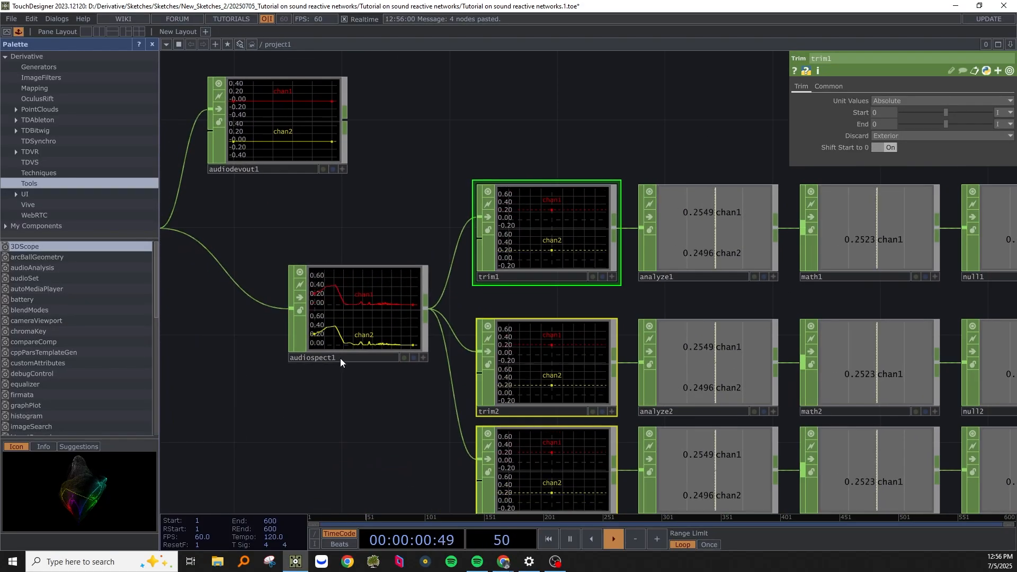
{"action": "scroll", "coordinate": [340, 358], "scroll_direction": "up", "scroll_amount": 5}
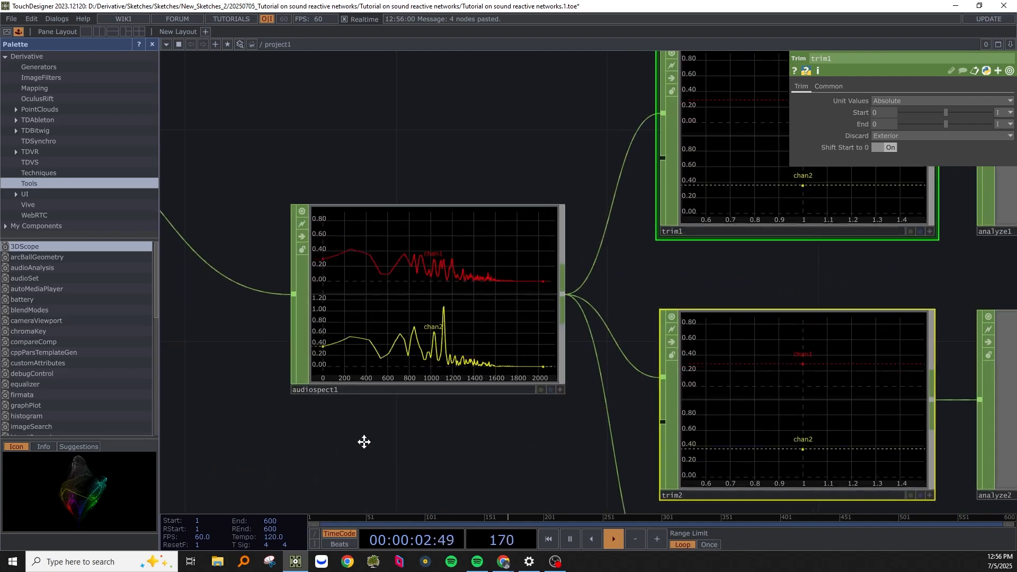
{"action": "scroll", "coordinate": [348, 403], "scroll_direction": "up", "scroll_amount": 3}
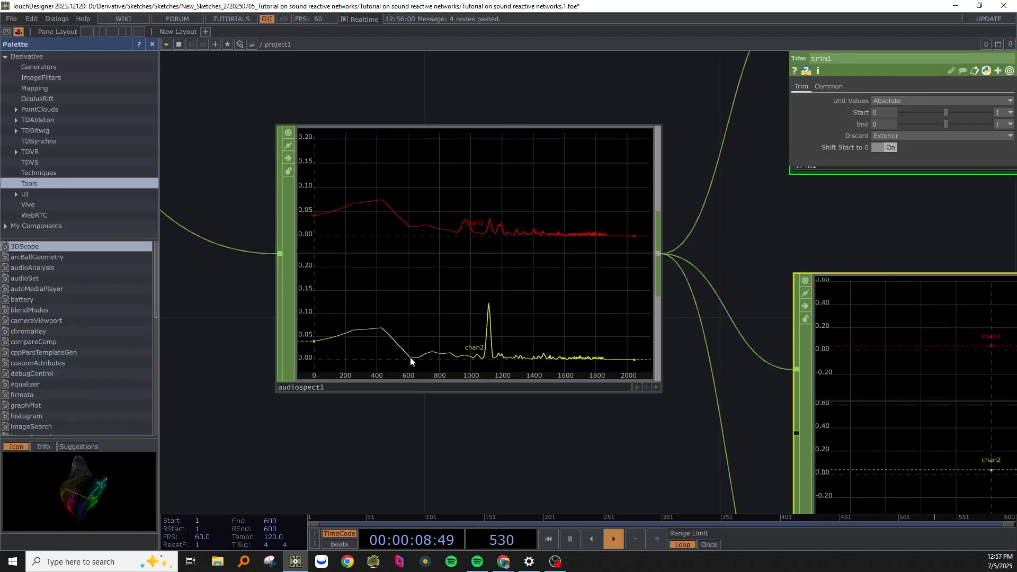
{"action": "scroll", "coordinate": [691, 341], "scroll_direction": "down", "scroll_amount": 5}
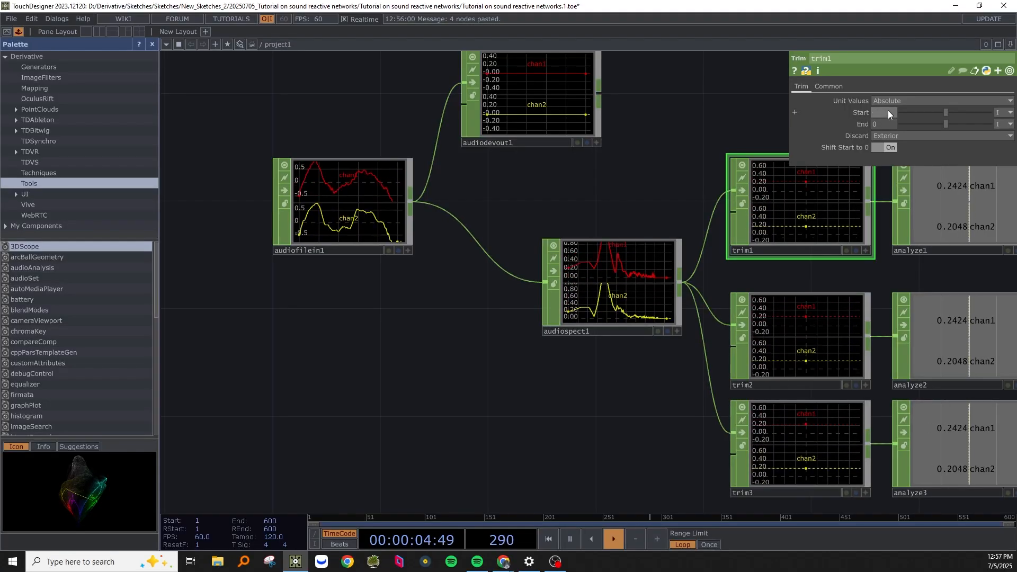
{"action": "type", "text": "200"}
{"action": "key", "text": "Tab"}
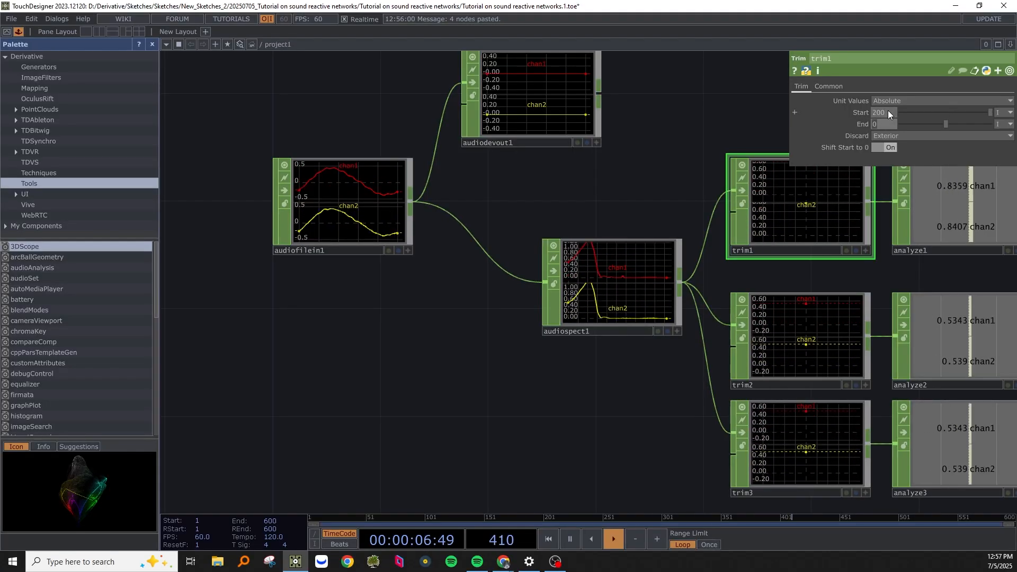
{"action": "type", "text": "600"}
{"action": "key", "text": "Return"}
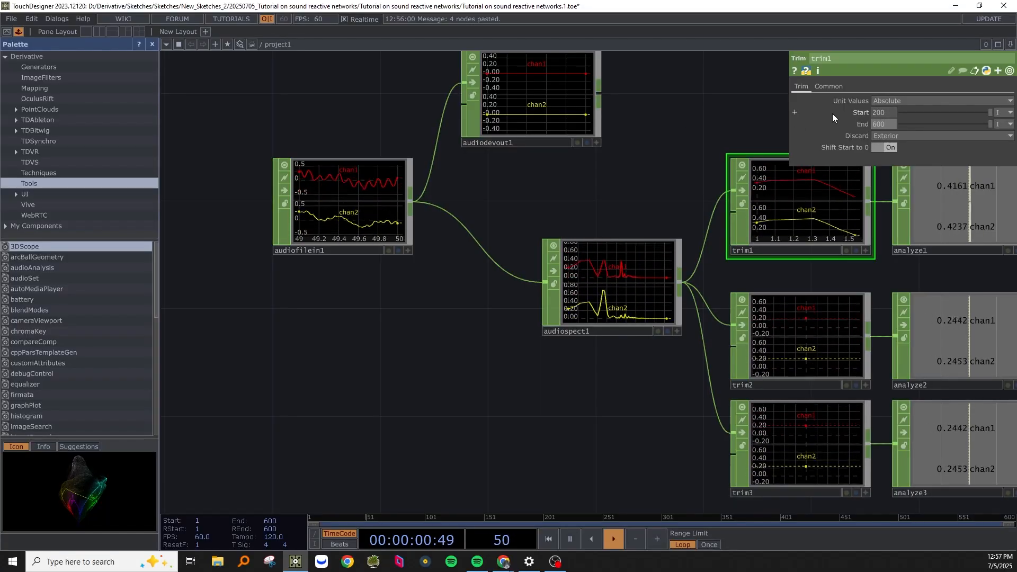
Check the middle range in the audiospect1 graph and set trim2 to Start 600 and End 1100.
{"action": "left_click_drag", "start_coordinate": [762, 104], "coordinate": [656, 113]}
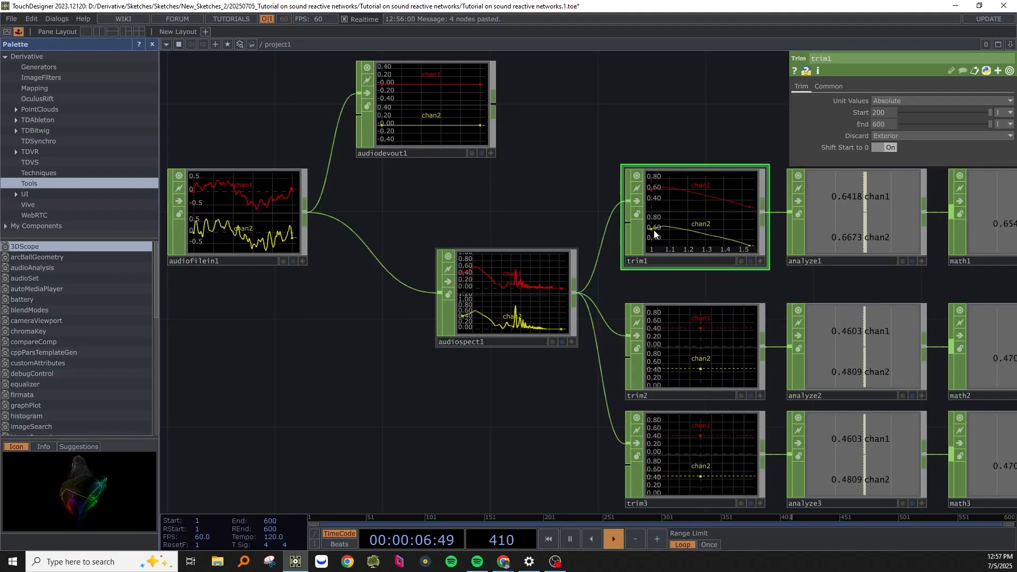
{"action": "left_click_drag", "start_coordinate": [751, 112], "coordinate": [439, 114]}
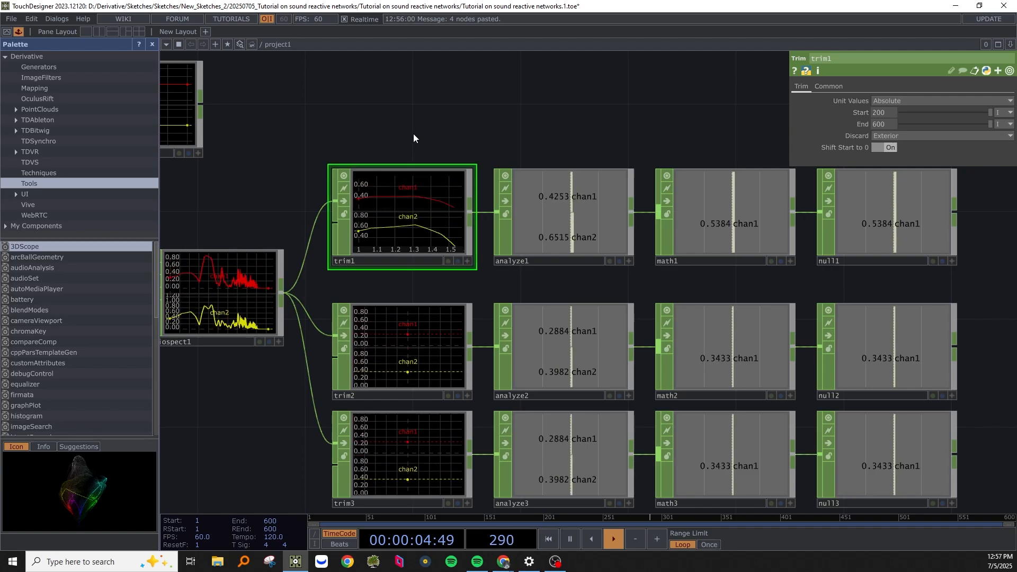
{"action": "left_click_drag", "start_coordinate": [254, 222], "coordinate": [327, 188]}
{"action": "scroll", "coordinate": [316, 301], "scroll_direction": "down", "scroll_amount": 3}
{"action": "scroll", "coordinate": [278, 322], "scroll_direction": "up", "scroll_amount": 10}
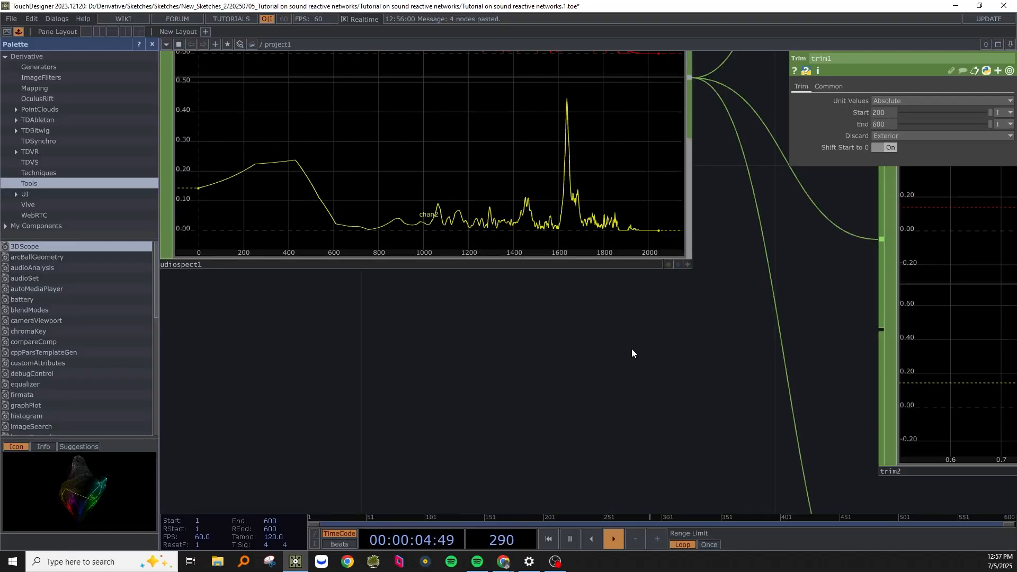
{"action": "left_click_drag", "start_coordinate": [631, 351], "coordinate": [300, 302]}
{"action": "scroll", "coordinate": [683, 284], "scroll_direction": "down", "scroll_amount": 5}
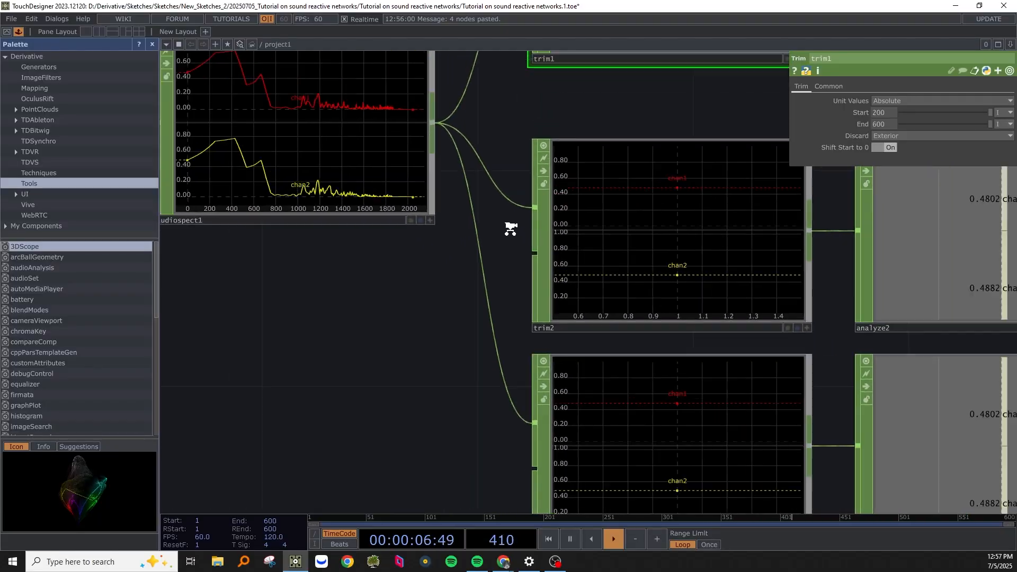
{"action": "left_click", "coordinate": [589, 210]}
{"action": "left_click", "coordinate": [882, 111]}
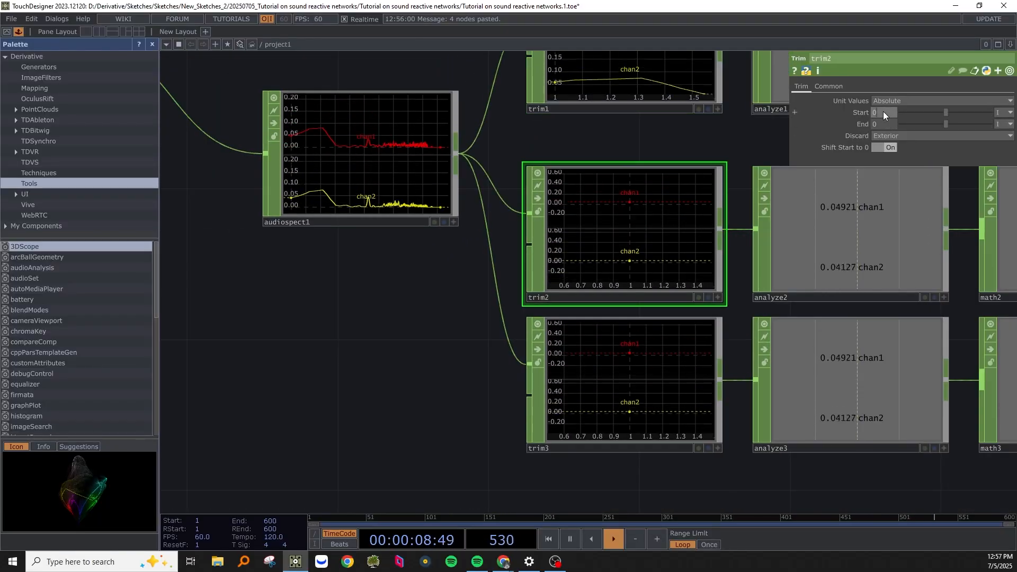
{"action": "type", "text": "600"}
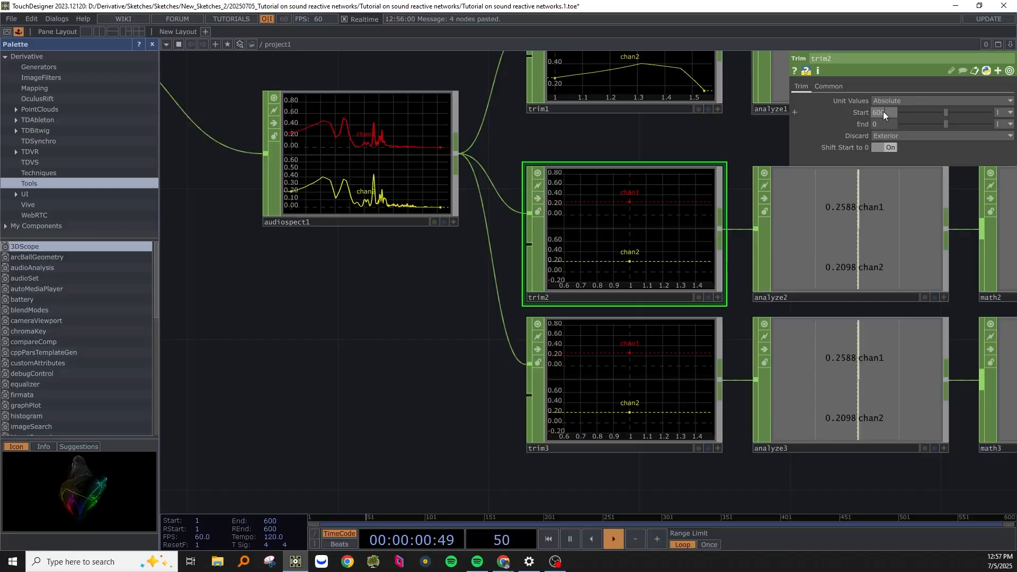
{"action": "key", "text": "Tab"}
{"action": "type", "text": "1100"}
{"action": "key", "text": "Return"}
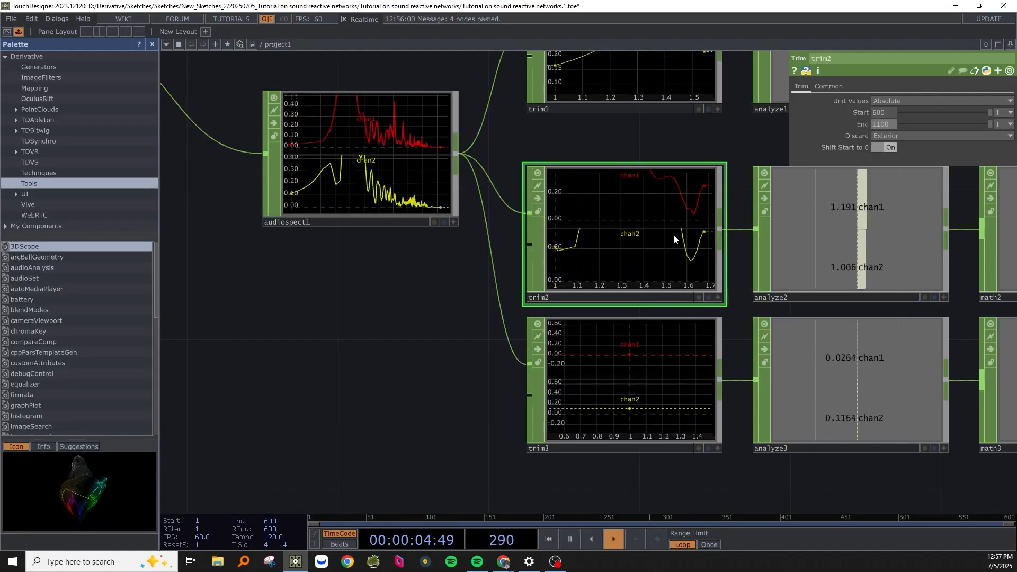
Check the high range in the audiospect1 graph and set trim3 to Start 1100 and End 1800.
{"action": "scroll", "coordinate": [353, 214], "scroll_direction": "up", "scroll_amount": 5}
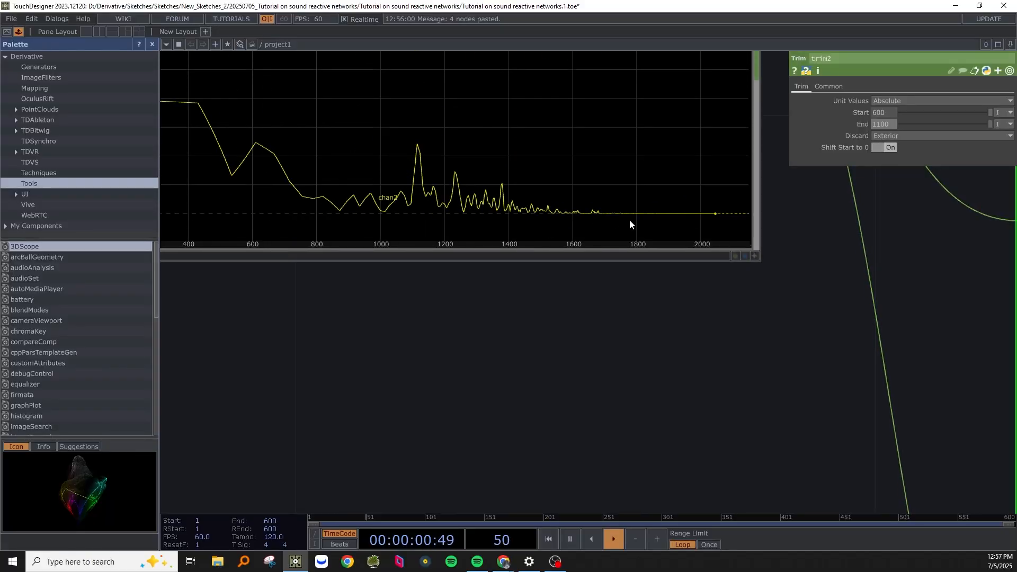
{"action": "scroll", "coordinate": [710, 313], "scroll_direction": "down", "scroll_amount": 4}
{"action": "left_click_drag", "start_coordinate": [398, 320], "coordinate": [8, 251]}
{"action": "left_click", "coordinate": [514, 427]}
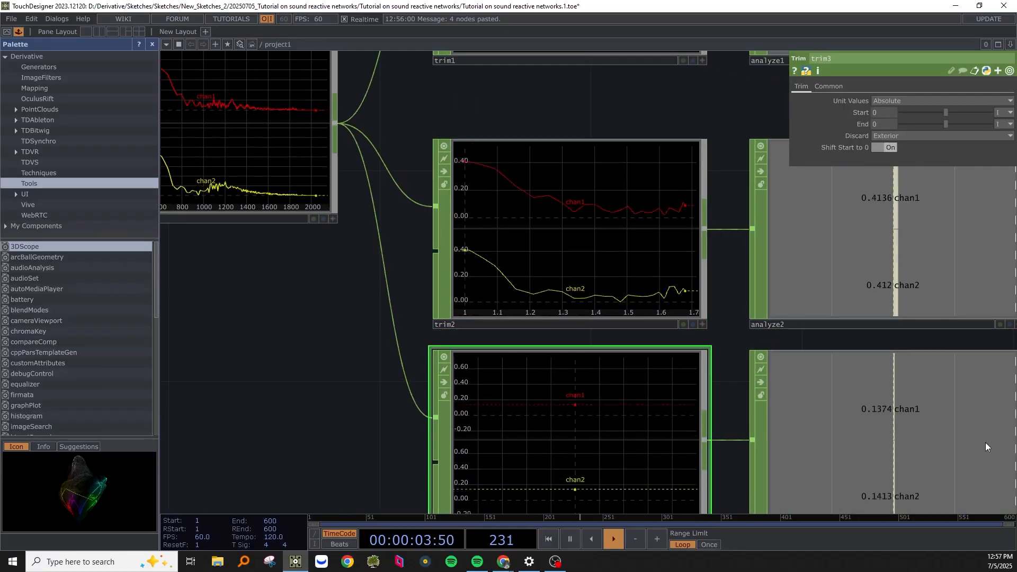
{"action": "left_click", "coordinate": [890, 112]}
{"action": "type", "text": "1100"}
{"action": "key", "text": "Return"}
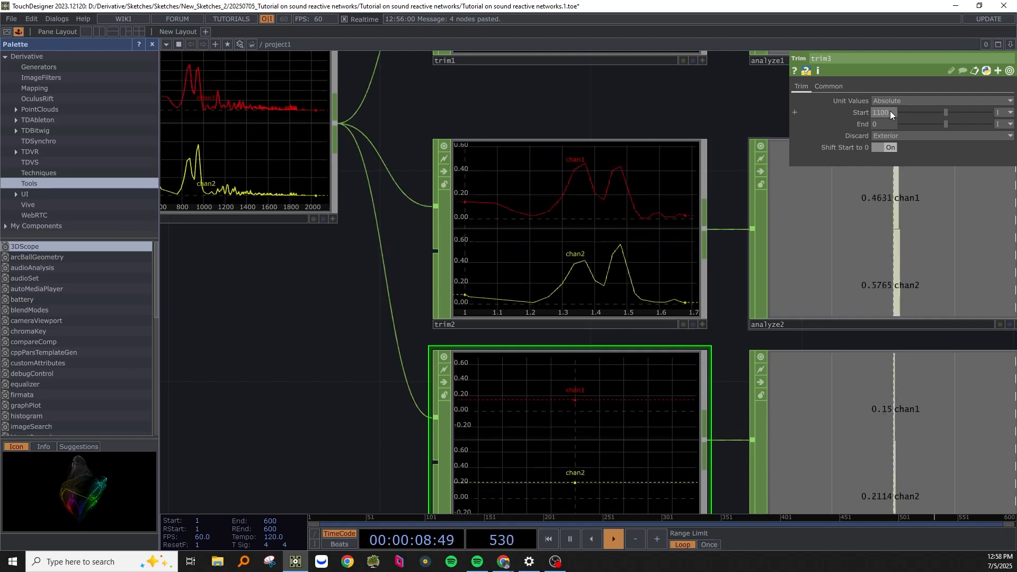
{"action": "key", "text": "Tab"}
{"action": "type", "text": "1800"}
{"action": "key", "text": "Return"}
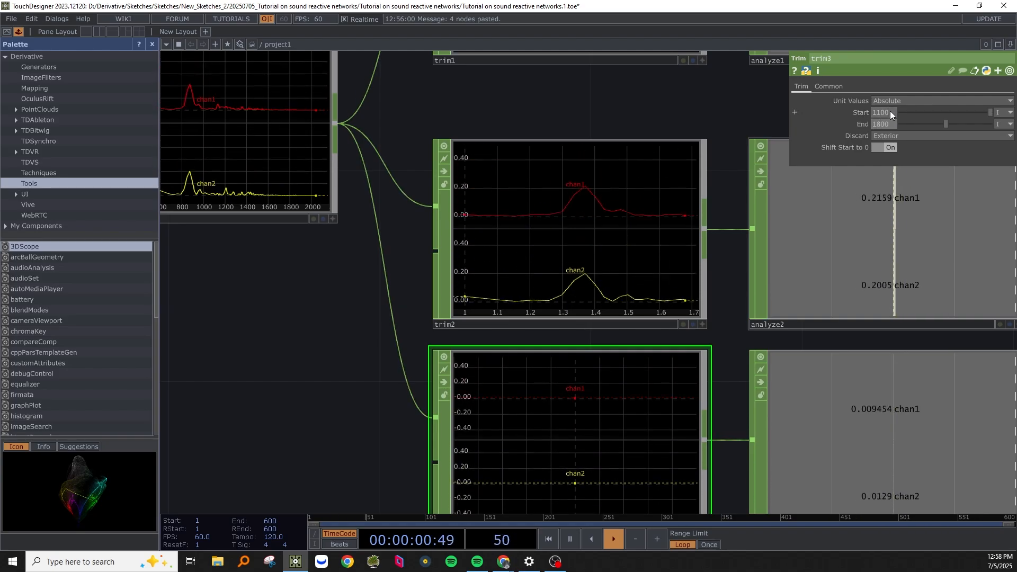
{"action": "scroll", "coordinate": [687, 231], "scroll_direction": "down", "scroll_amount": 5}
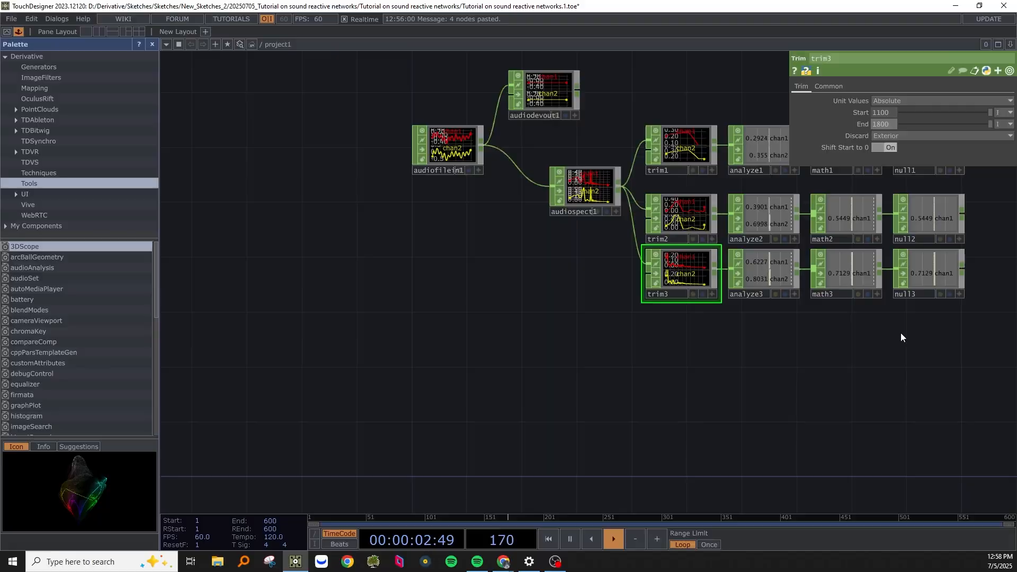
{"action": "left_click_drag", "start_coordinate": [900, 332], "coordinate": [651, 339]}
{"action": "scroll", "coordinate": [636, 301], "scroll_direction": "up", "scroll_amount": 4}
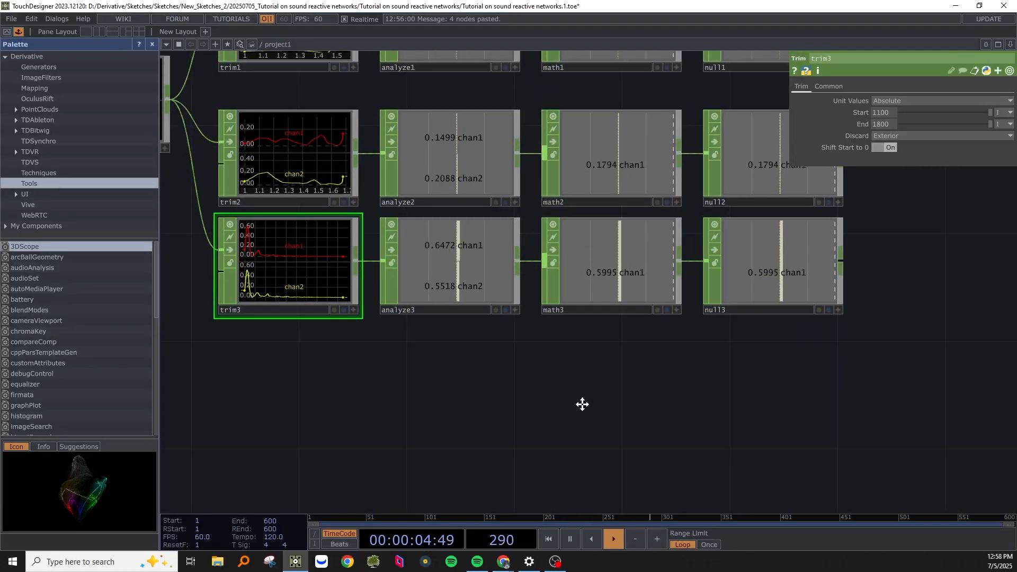
Set the upper To Range value to 2 on math1, math2 and math3 together.
{"action": "scroll", "coordinate": [572, 395], "scroll_direction": "down", "scroll_amount": 4}
{"action": "left_click_drag", "start_coordinate": [572, 179], "coordinate": [582, 401]}
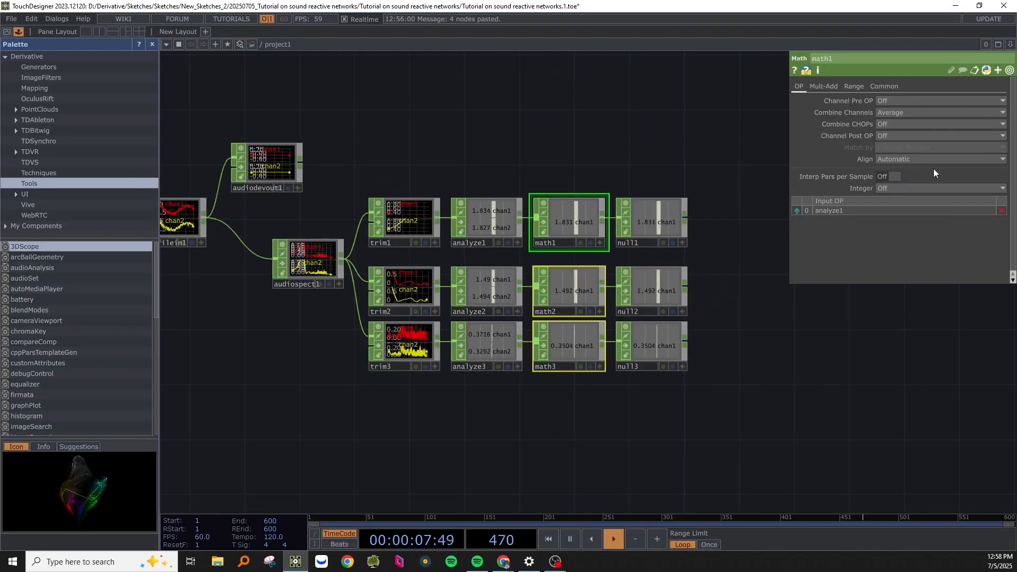
{"action": "left_click", "coordinate": [856, 85]}
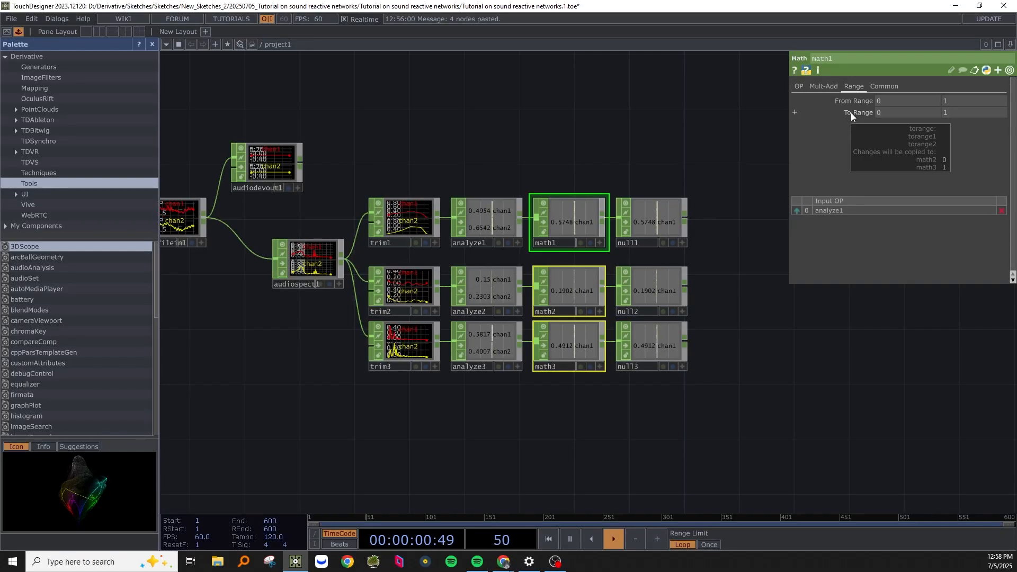
{"action": "left_click", "coordinate": [961, 114]}
{"action": "type", "text": "2"}
{"action": "key", "text": "Return"}
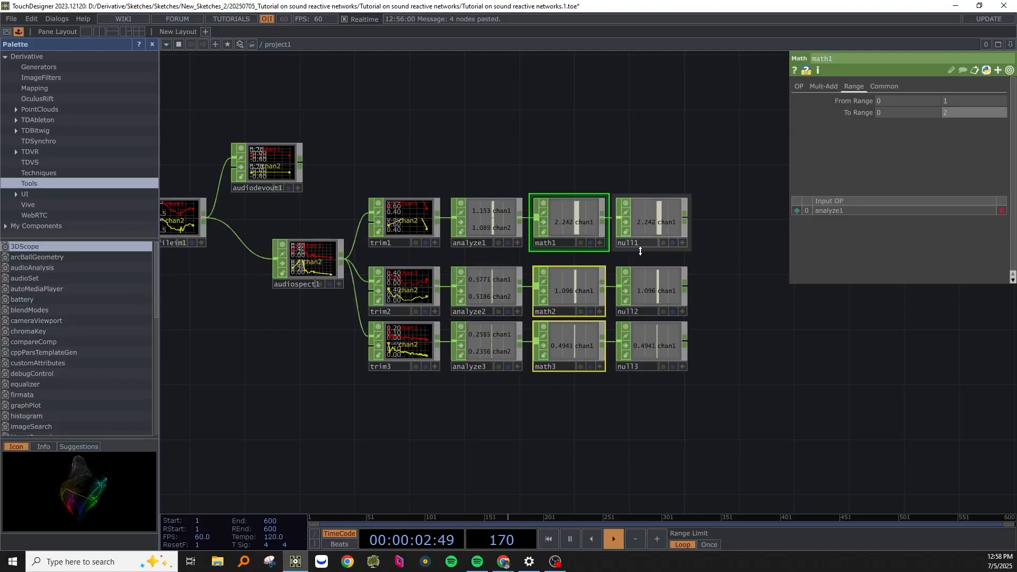
Rename the null1 operator at the end of the first band's chain as null_low.
{"action": "scroll", "coordinate": [685, 253], "scroll_direction": "up", "scroll_amount": 3}
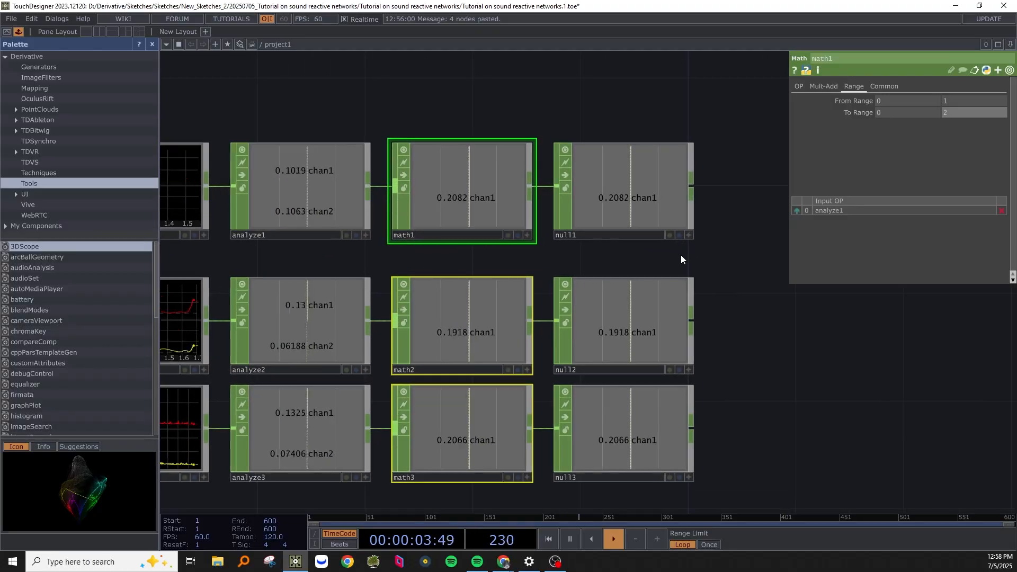
{"action": "left_click", "coordinate": [583, 234]}
{"action": "key", "text": "BackSpace"}
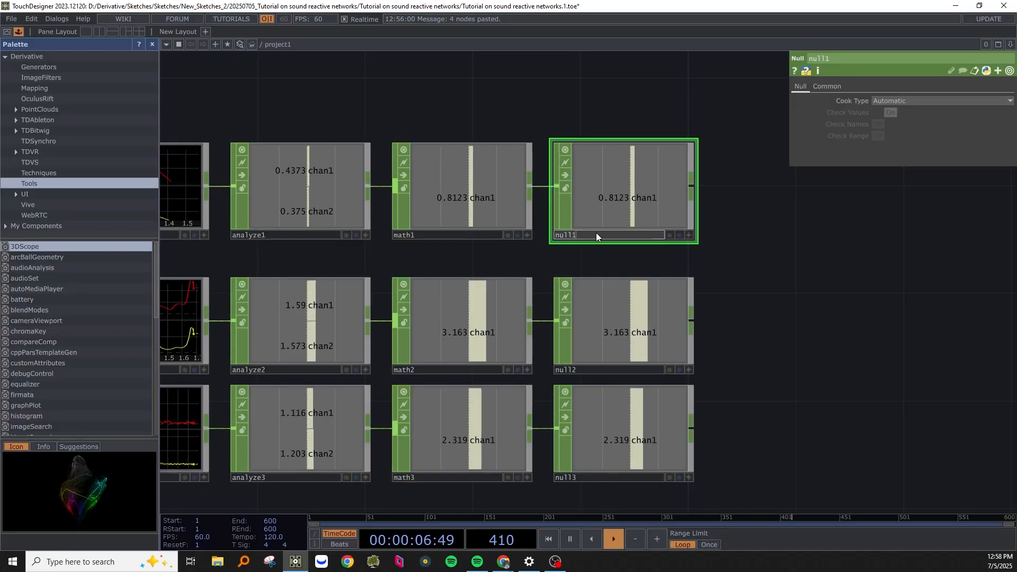
{"action": "type", "text": "_low"}
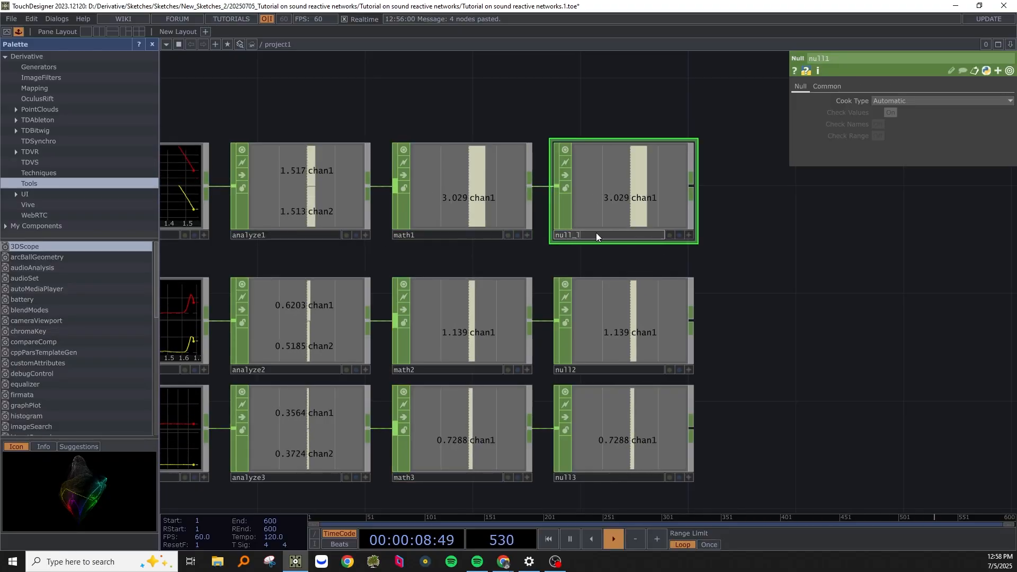
Rename the null2 operator at the end of the second band's chain as null_mid.
{"action": "left_click", "coordinate": [592, 364]}
{"action": "key", "text": "BackSpace"}
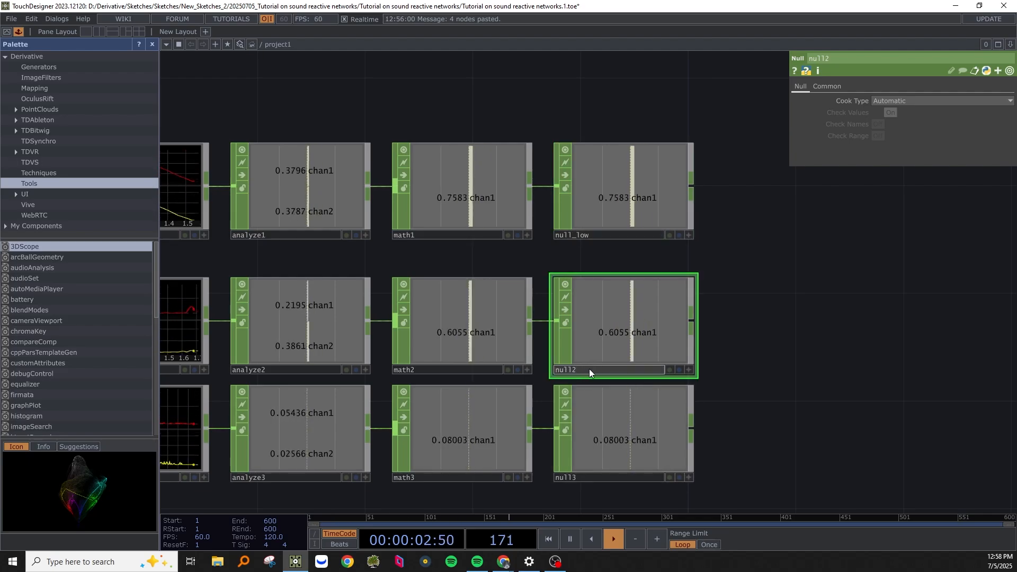
{"action": "type", "text": "_mid"}
{"action": "key", "text": "Return"}
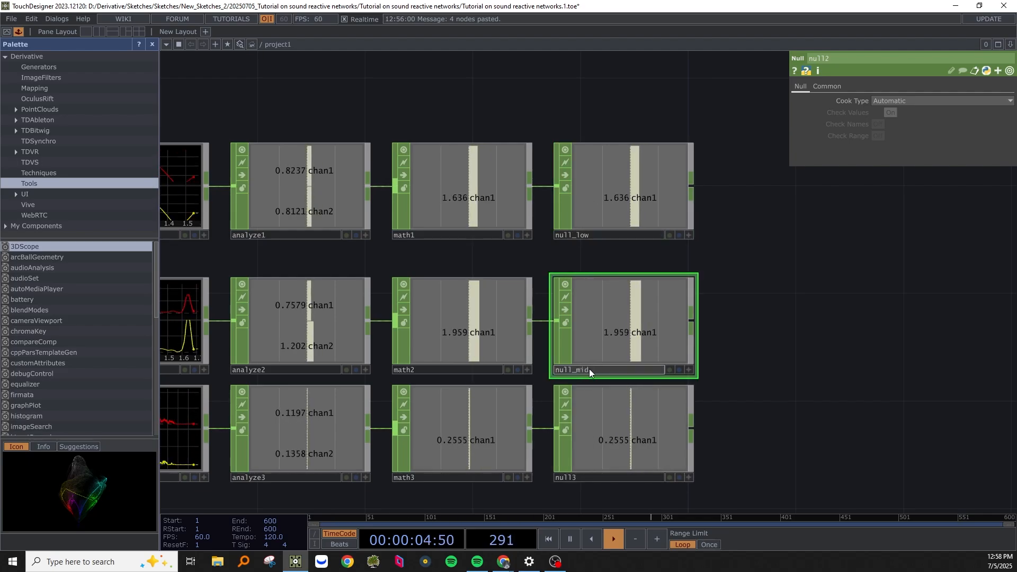
Rename the null3 operator at the end of the third band's chain as null_high.
{"action": "left_click_drag", "start_coordinate": [788, 375], "coordinate": [789, 290]}
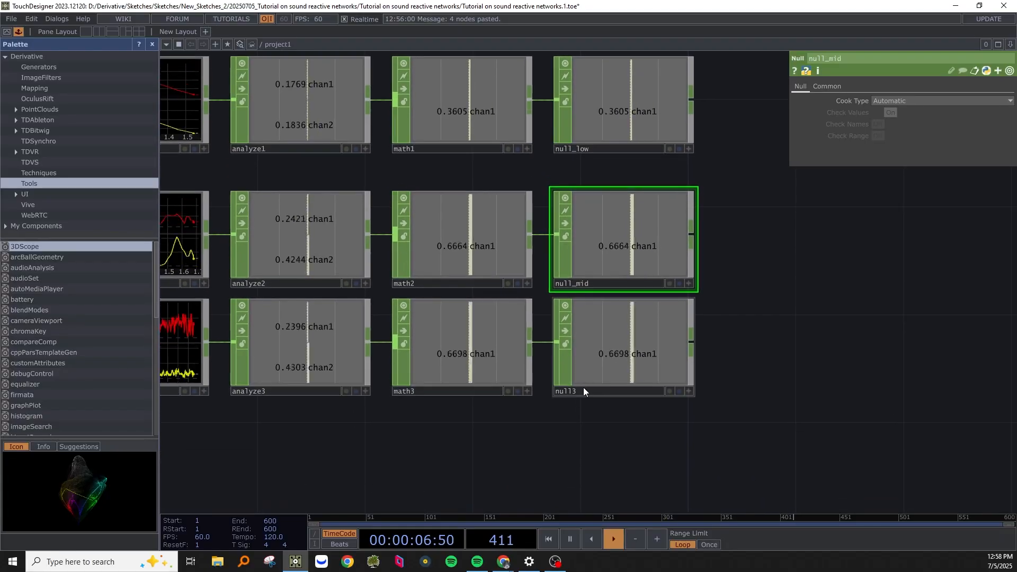
{"action": "left_click", "coordinate": [583, 386]}
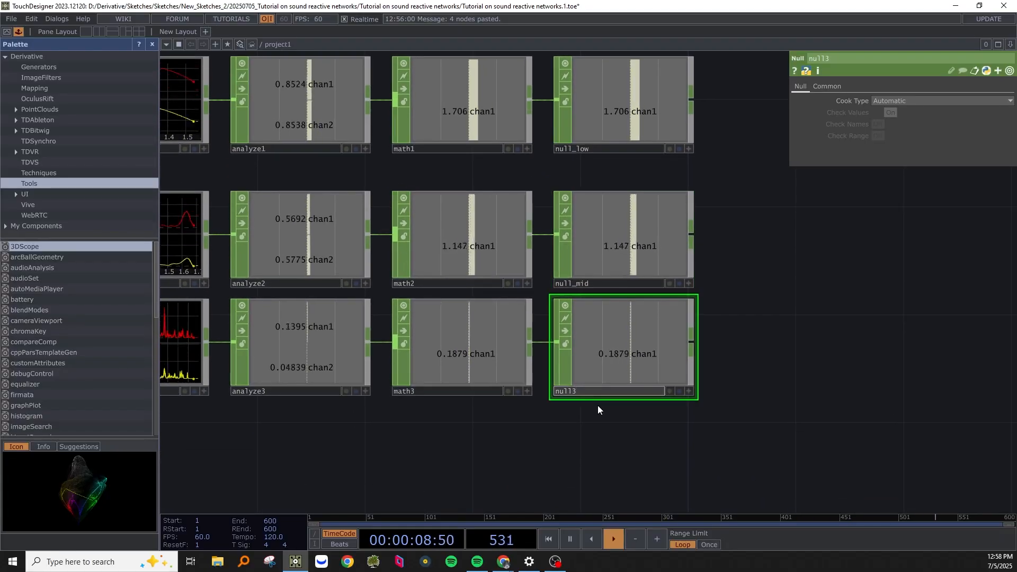
{"action": "key", "text": "BackSpace"}
{"action": "type", "text": "_high"}
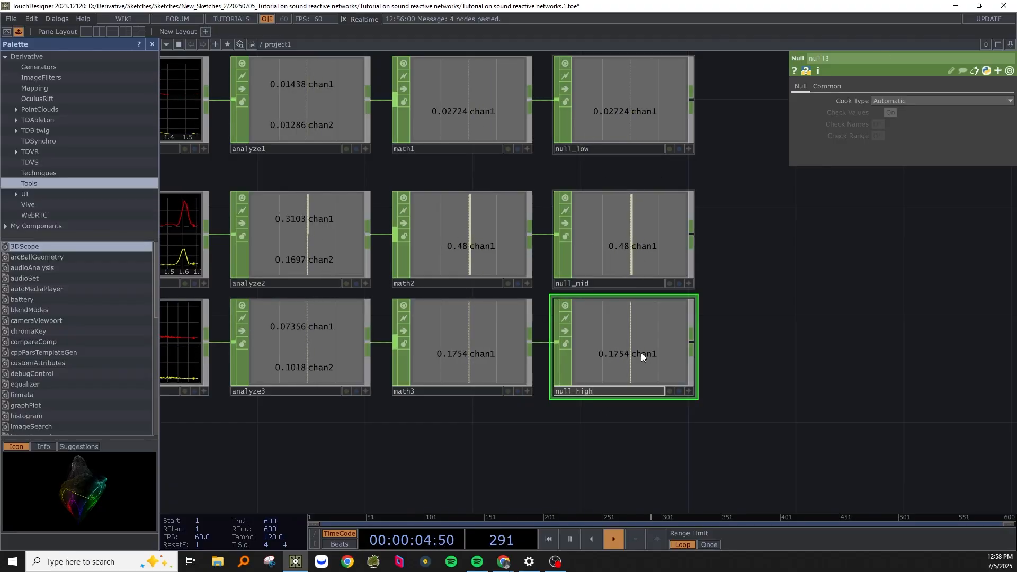
Add a Movie File In TOP in the empty network area below audiospect1.
{"action": "left_click_drag", "start_coordinate": [790, 274], "coordinate": [774, 249]}
{"action": "scroll", "coordinate": [745, 271], "scroll_direction": "down", "scroll_amount": 2}
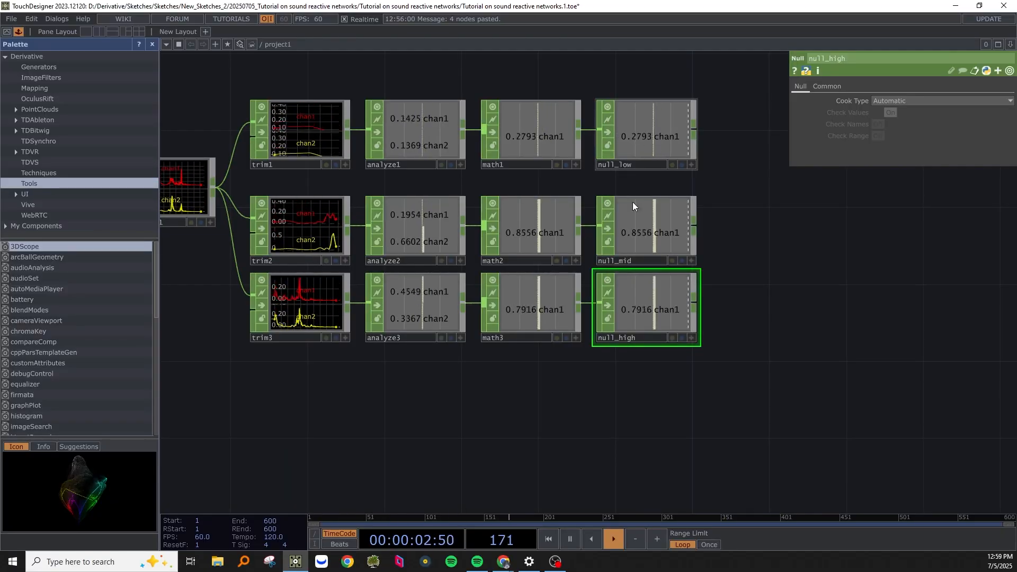
{"action": "left_click_drag", "start_coordinate": [538, 375], "coordinate": [621, 331]}
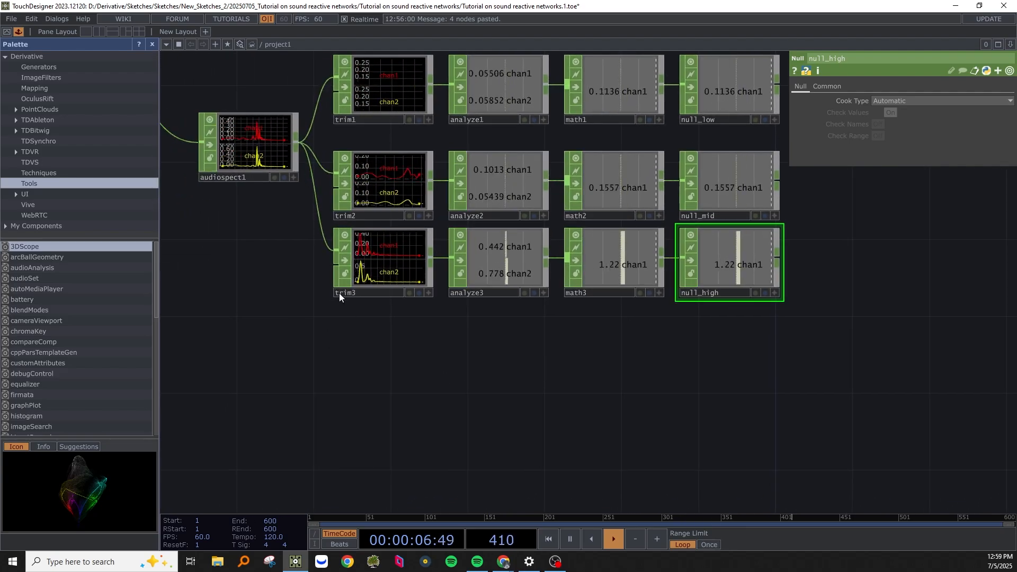
{"action": "left_click_drag", "start_coordinate": [240, 358], "coordinate": [264, 355]}
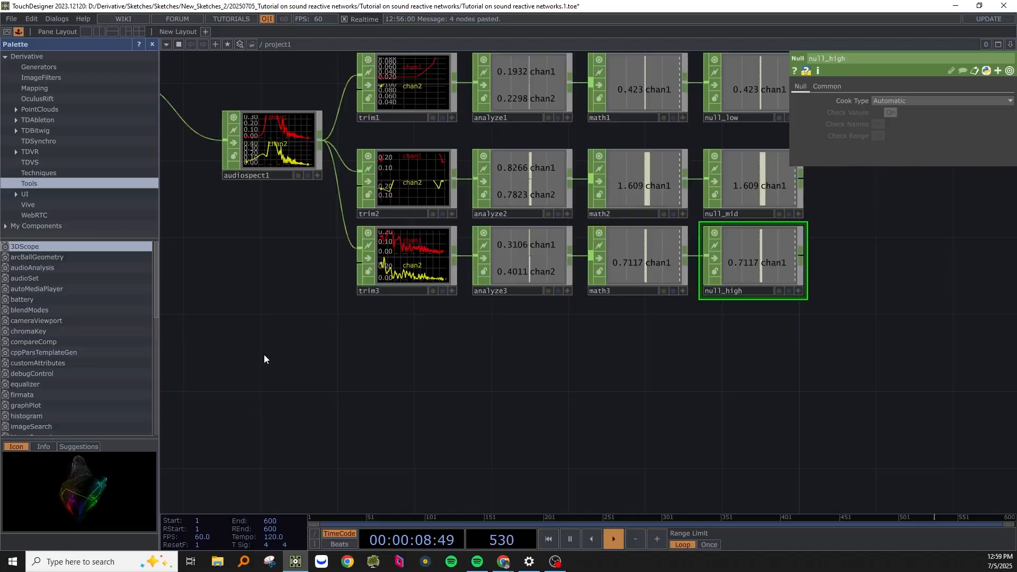
{"action": "scroll", "coordinate": [265, 354], "scroll_direction": "down", "scroll_amount": 3}
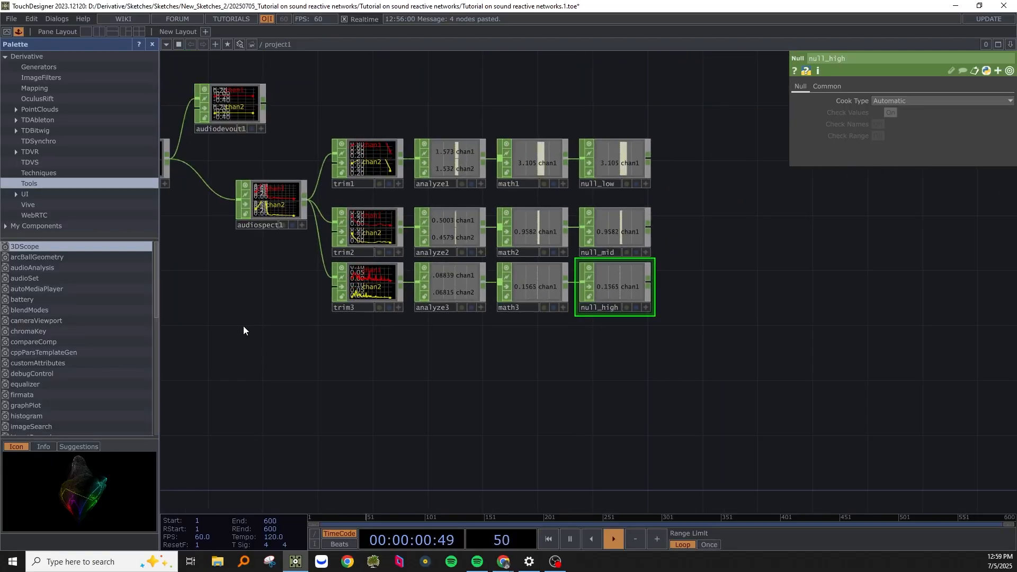
{"action": "left_click_drag", "start_coordinate": [274, 353], "coordinate": [312, 345]}
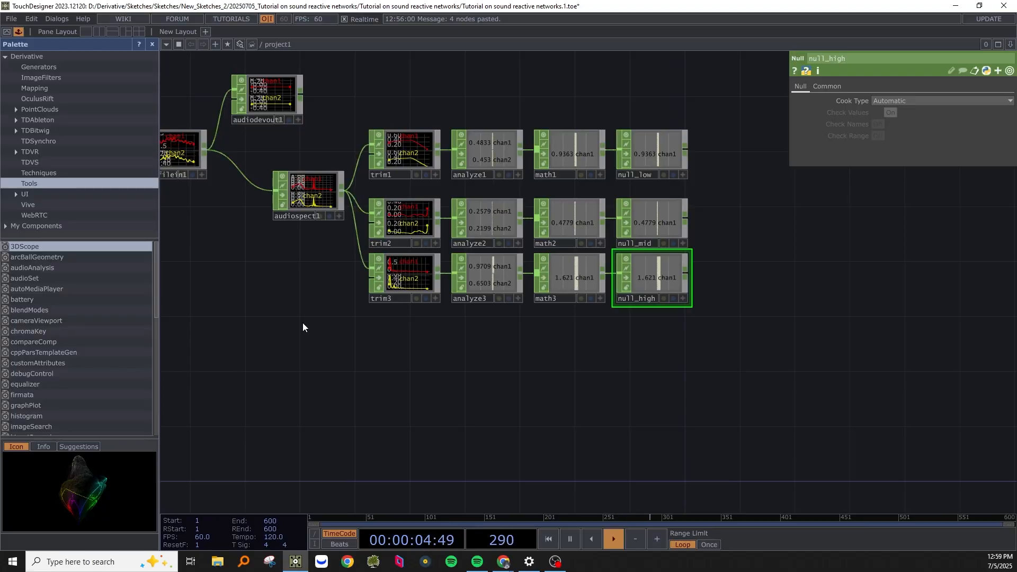
{"action": "right_click", "coordinate": [294, 345]}
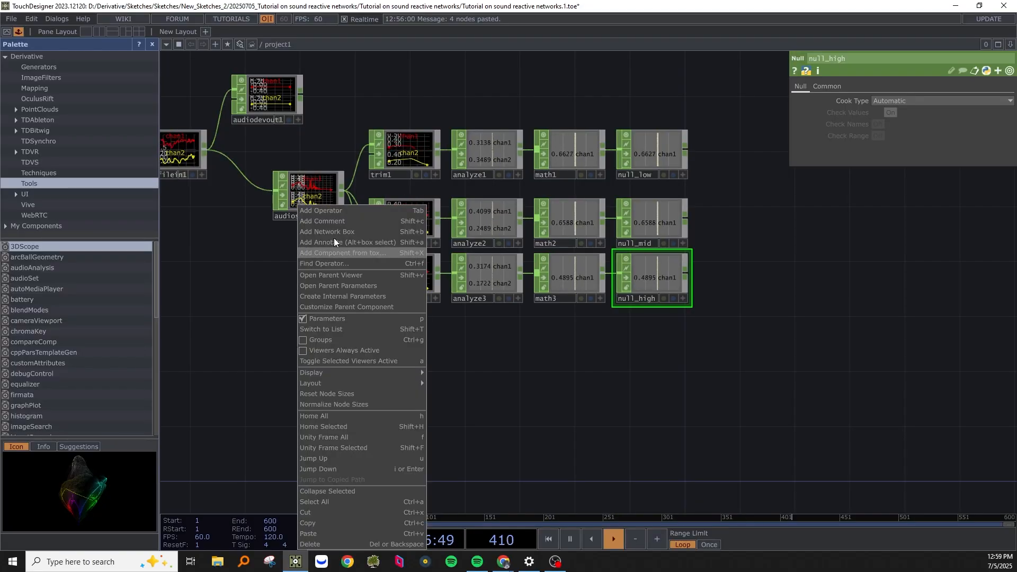
{"action": "left_click", "coordinate": [329, 208]}
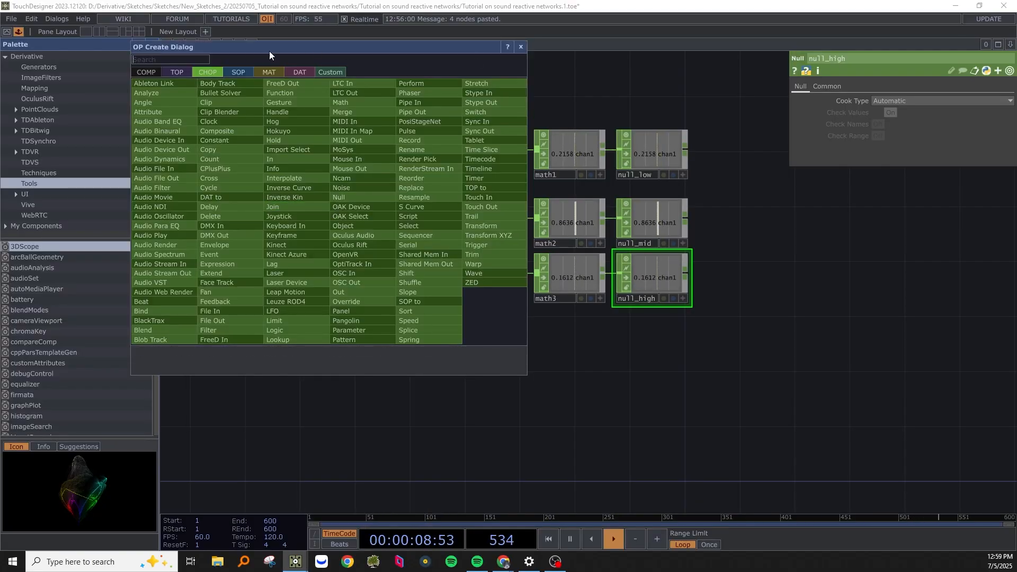
{"action": "left_click", "coordinate": [175, 71]}
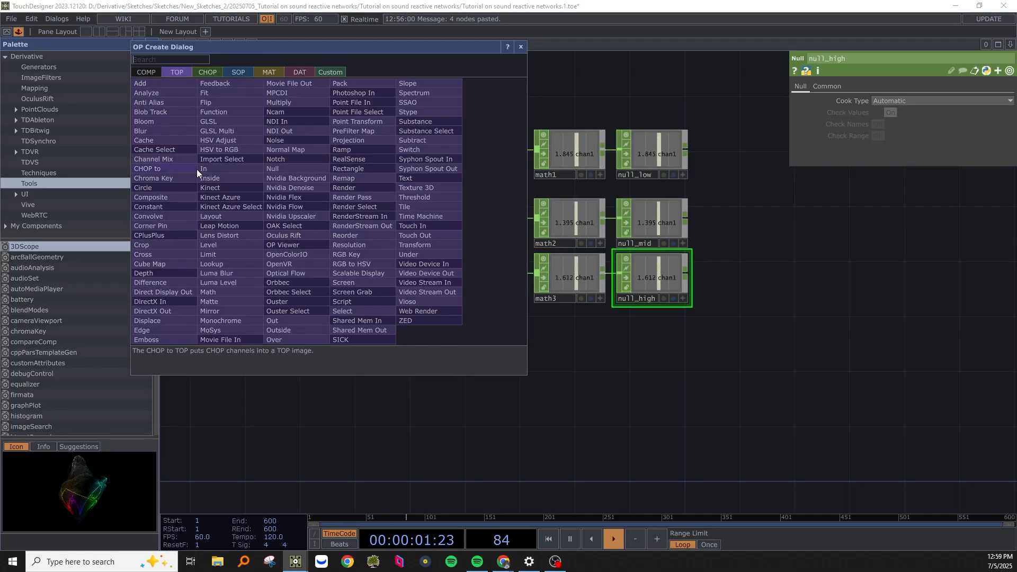
{"action": "left_click", "coordinate": [227, 338]}
{"action": "left_click", "coordinate": [292, 388]}
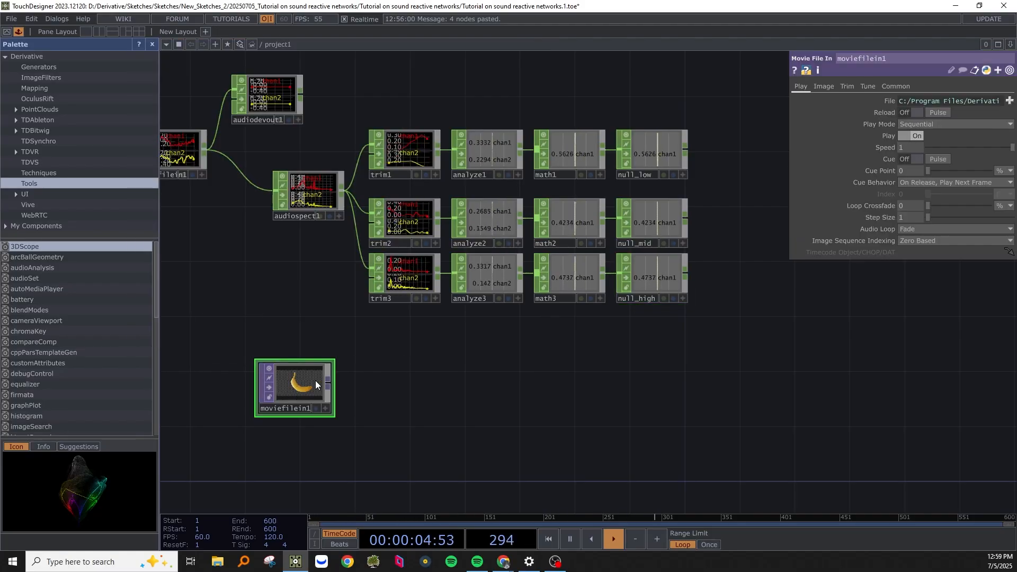
Load the first clip from the D: drive's gifs from tumblr/mp4/Ghost in the Shell/mp4 folder into moviefilein1 and move the node slightly down and right.
{"action": "left_click", "coordinate": [1011, 100]}
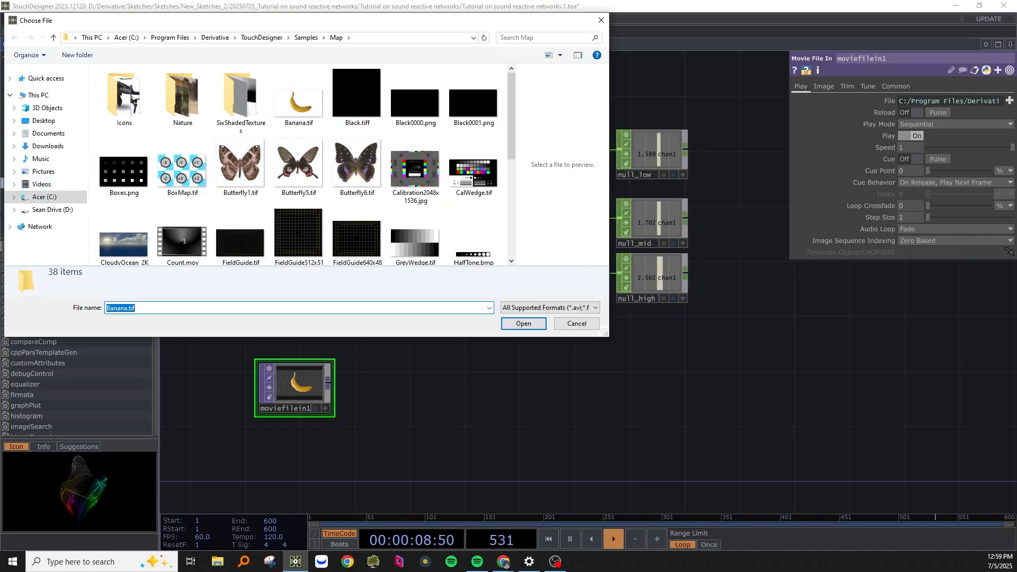
{"action": "left_click", "coordinate": [55, 209]}
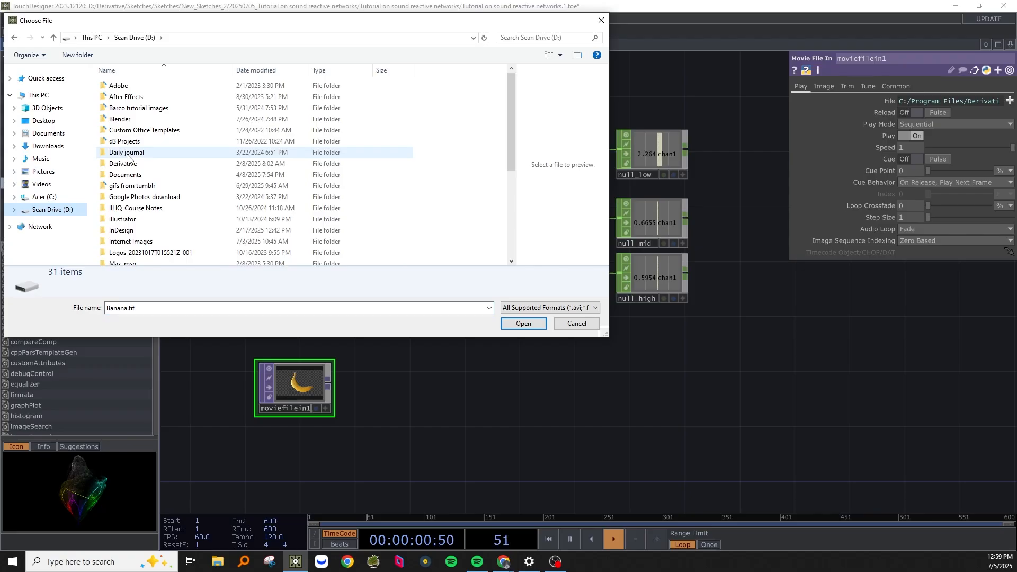
{"action": "left_click", "coordinate": [123, 186]}
{"action": "double_click", "coordinate": [124, 186]}
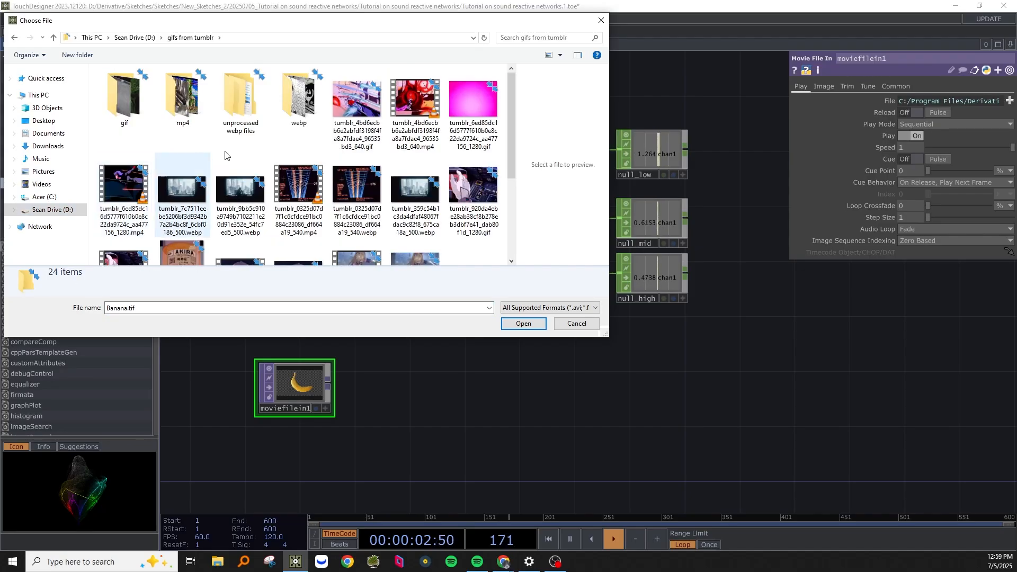
{"action": "double_click", "coordinate": [180, 104]}
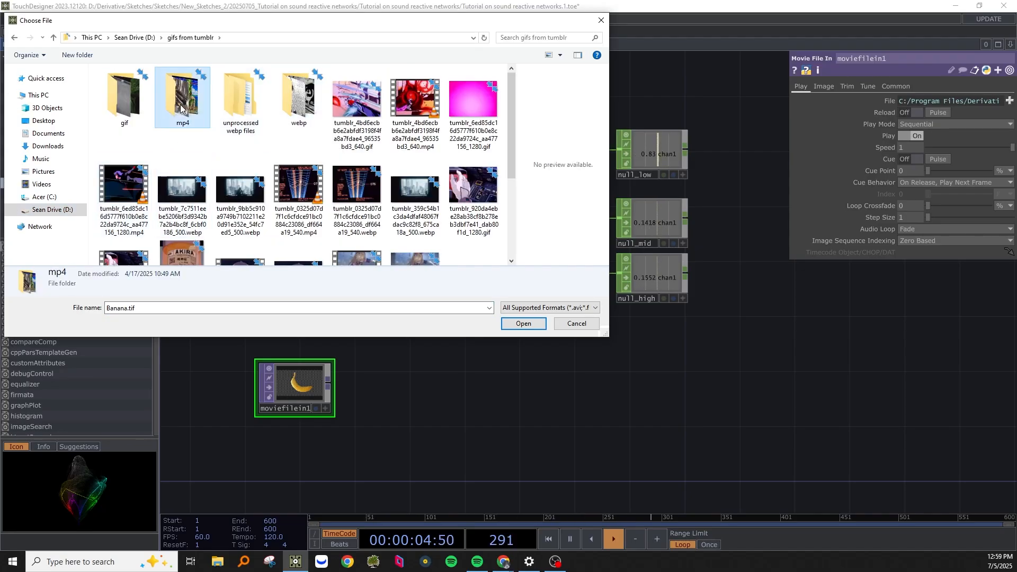
{"action": "scroll", "coordinate": [275, 177], "scroll_direction": "down", "scroll_amount": 4}
{"action": "scroll", "coordinate": [328, 182], "scroll_direction": "down", "scroll_amount": 5}
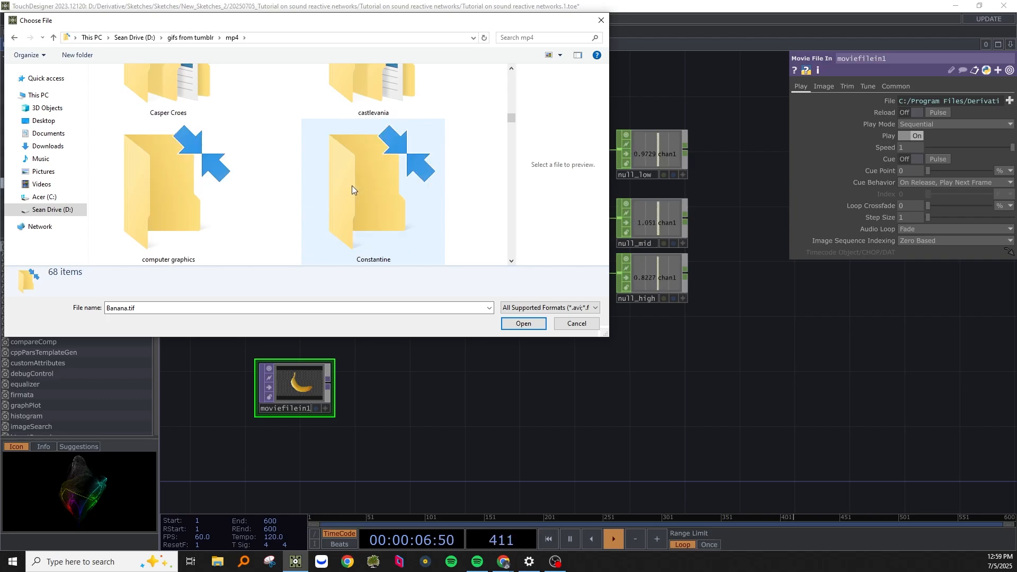
{"action": "left_click", "coordinate": [369, 212]}
{"action": "double_click", "coordinate": [368, 209]}
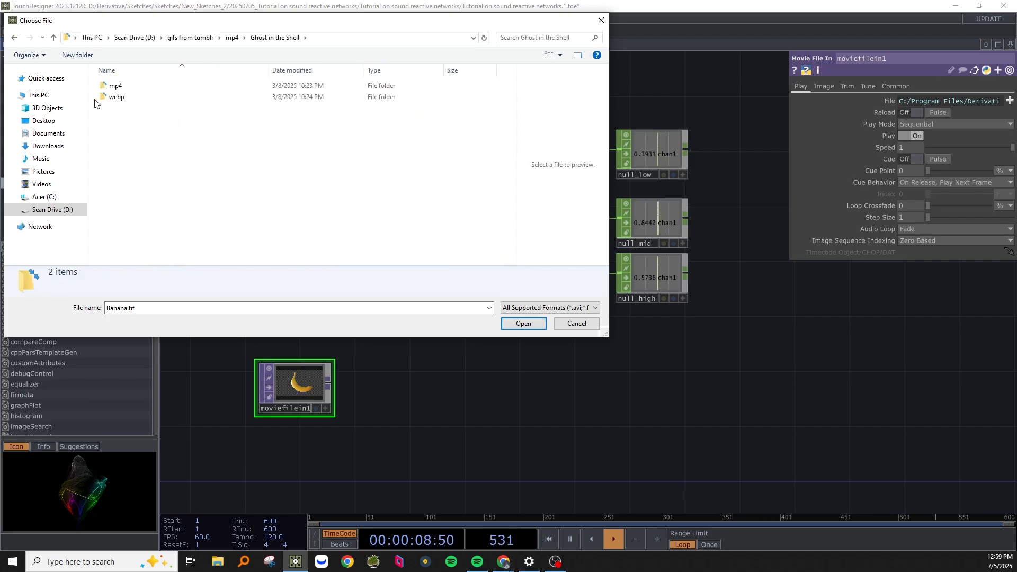
{"action": "double_click", "coordinate": [107, 86]}
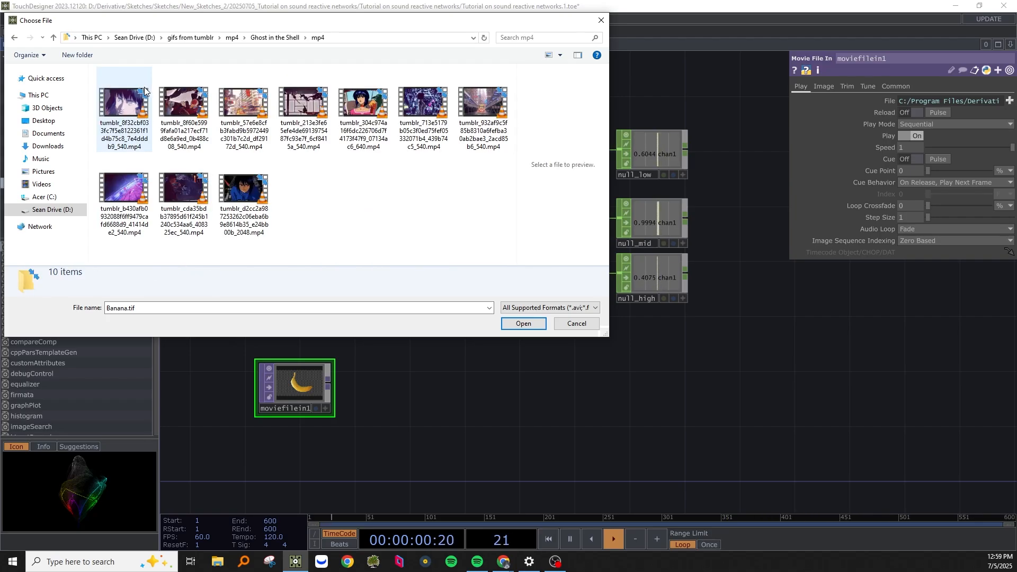
{"action": "double_click", "coordinate": [119, 106]}
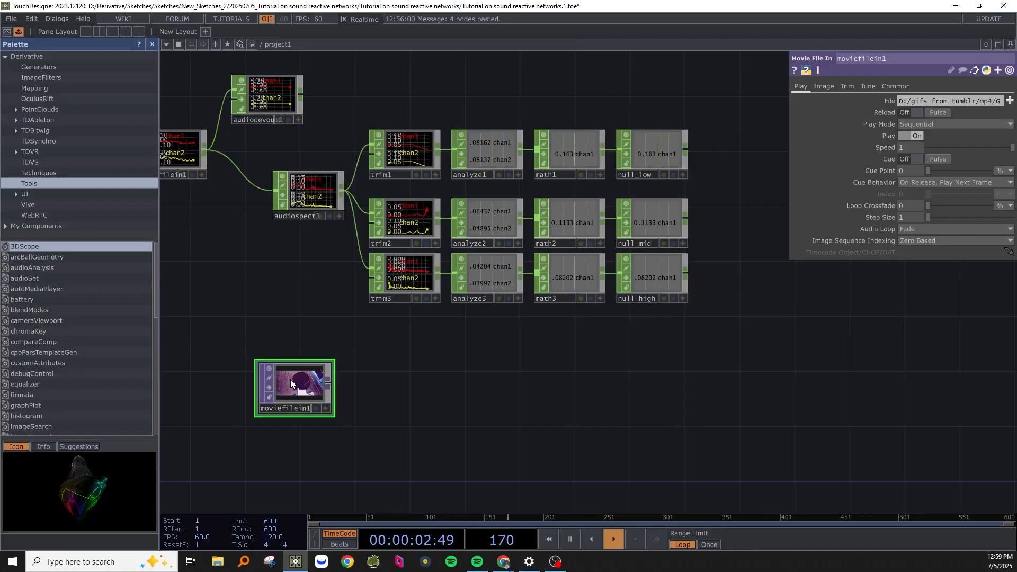
{"action": "left_click_drag", "start_coordinate": [290, 380], "coordinate": [346, 407]}
Add a Noise CHOP below audiofilein1, to the left of moviefilein1.
{"action": "left_click_drag", "start_coordinate": [555, 356], "coordinate": [564, 350]}
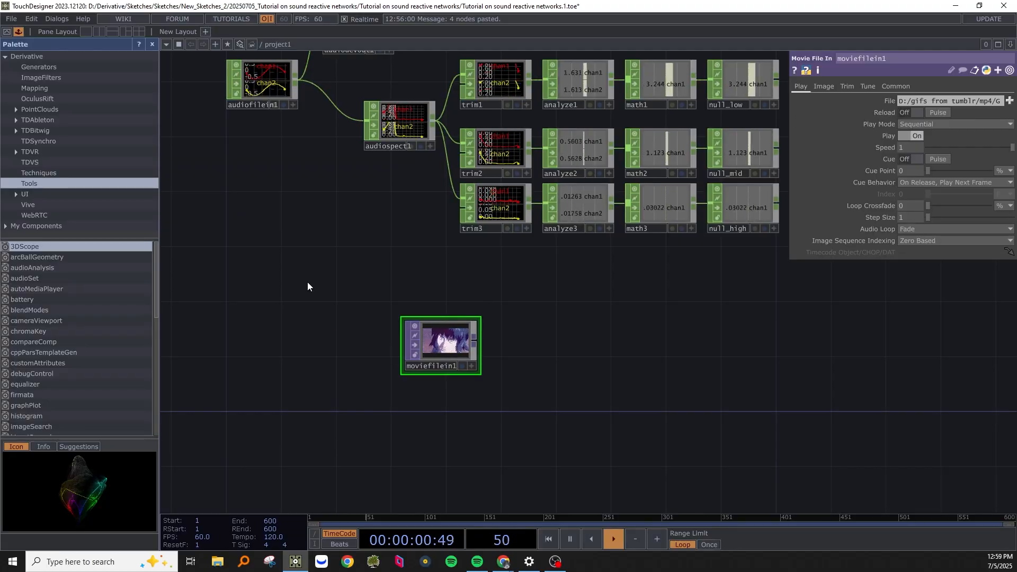
{"action": "left_click_drag", "start_coordinate": [265, 355], "coordinate": [391, 372]}
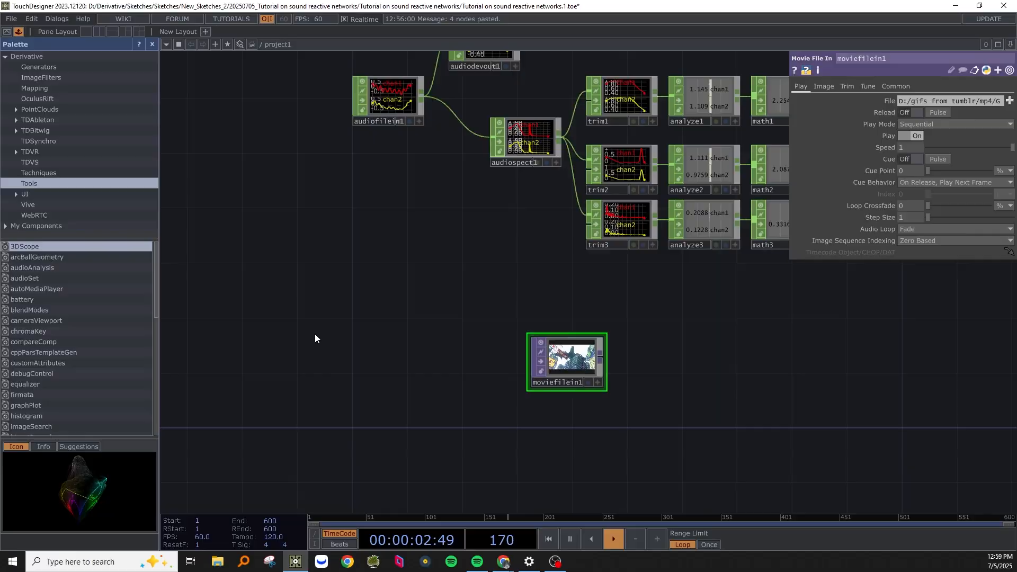
{"action": "right_click", "coordinate": [315, 335]}
{"action": "left_click", "coordinate": [361, 211]}
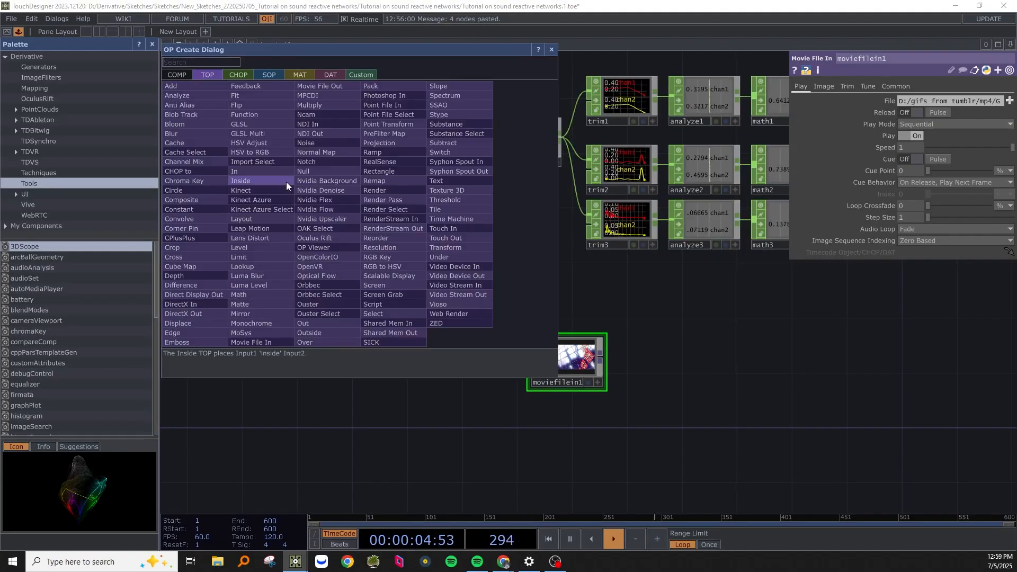
{"action": "left_click", "coordinate": [241, 75]}
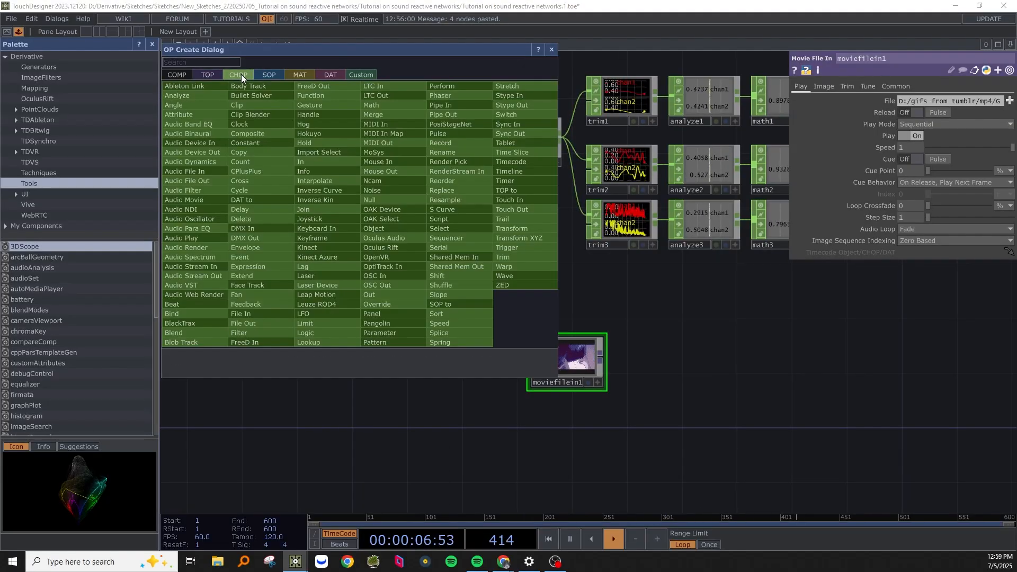
{"action": "left_click", "coordinate": [391, 192]}
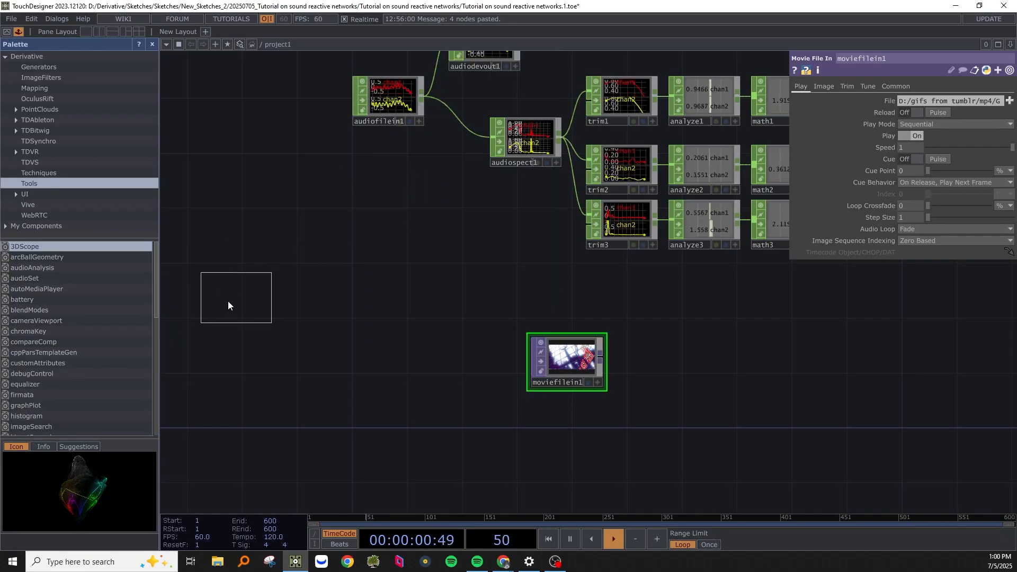
{"action": "left_click", "coordinate": [223, 304]}
Place the Noise CHOP in the empty area beneath audiofilein1 and append a Math CHOP to its output.
{"action": "left_click", "coordinate": [256, 301]}
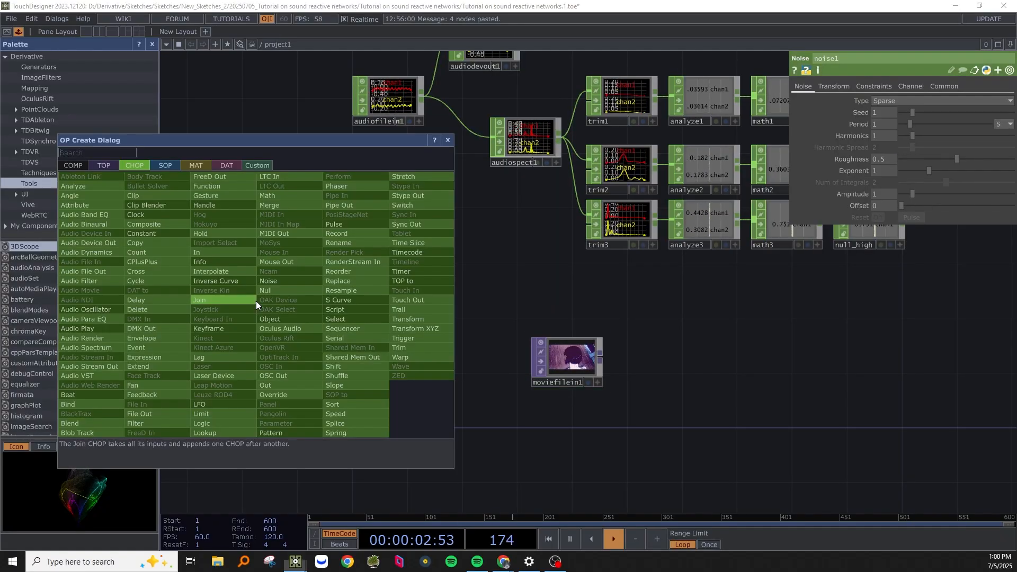
{"action": "key", "text": "Escape"}
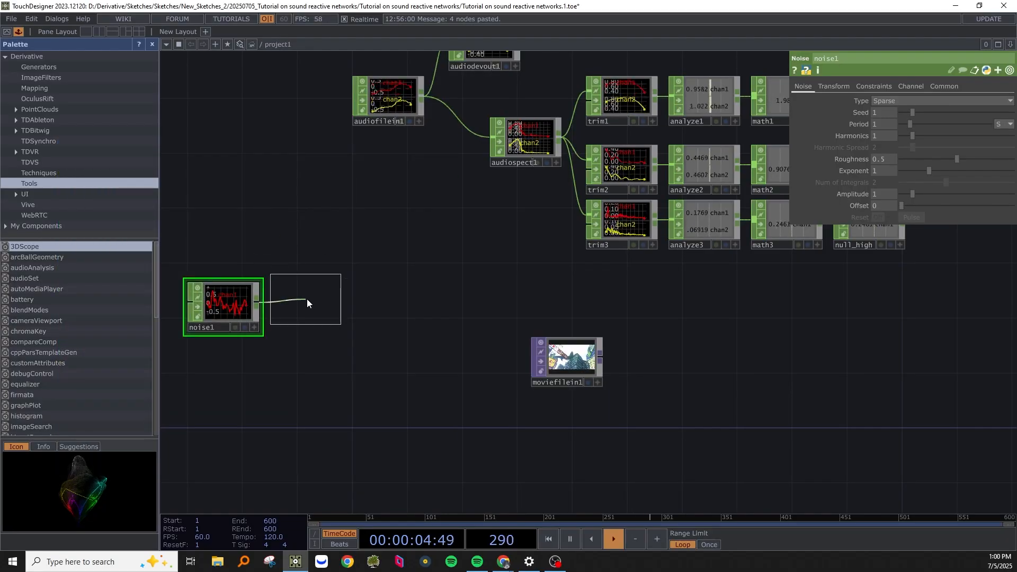
{"action": "left_click", "coordinate": [306, 303]}
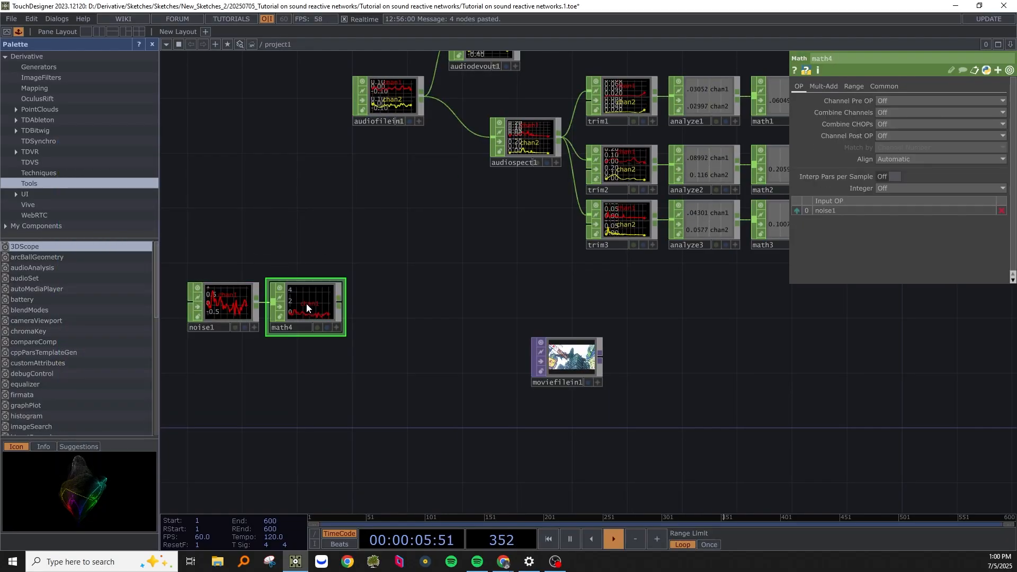
Append a Lag CHOP after math4 and a Null CHOP after the lag, laid out in one row.
{"action": "left_click", "coordinate": [339, 301]}
{"action": "left_click", "coordinate": [312, 357]}
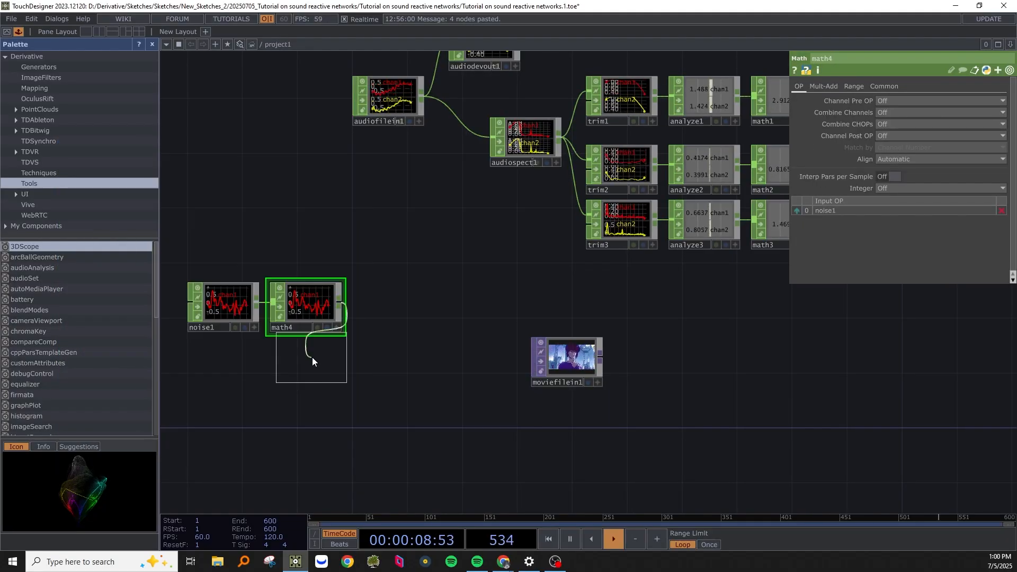
{"action": "left_click", "coordinate": [389, 307]}
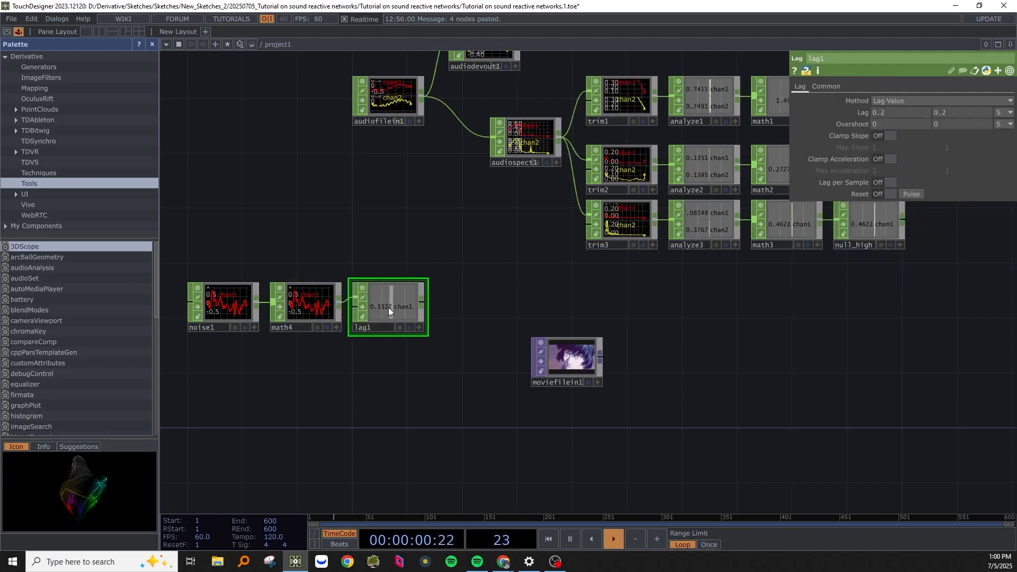
{"action": "left_click", "coordinate": [423, 300]}
{"action": "left_click", "coordinate": [447, 289]}
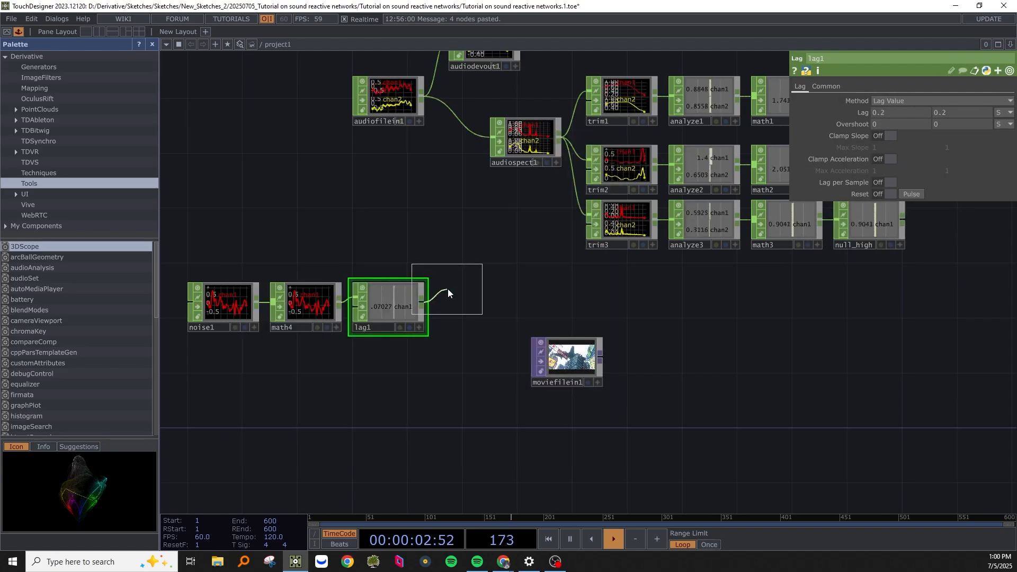
{"action": "left_click", "coordinate": [472, 306]}
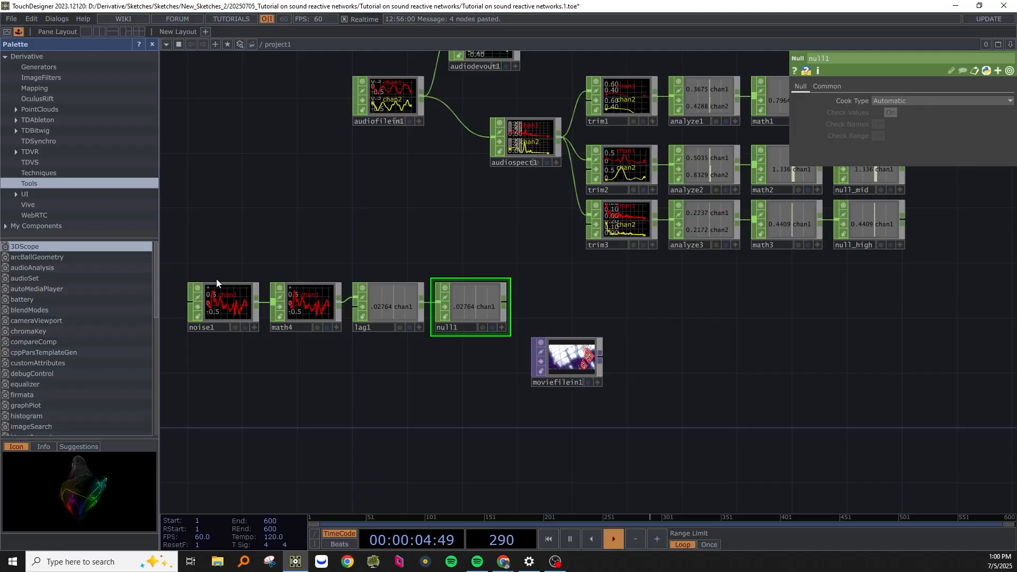
Duplicate the noise1, math4, lag1 and null1 chain as a second row directly below it.
{"action": "right_click_drag", "start_coordinate": [215, 267], "coordinate": [445, 334]}
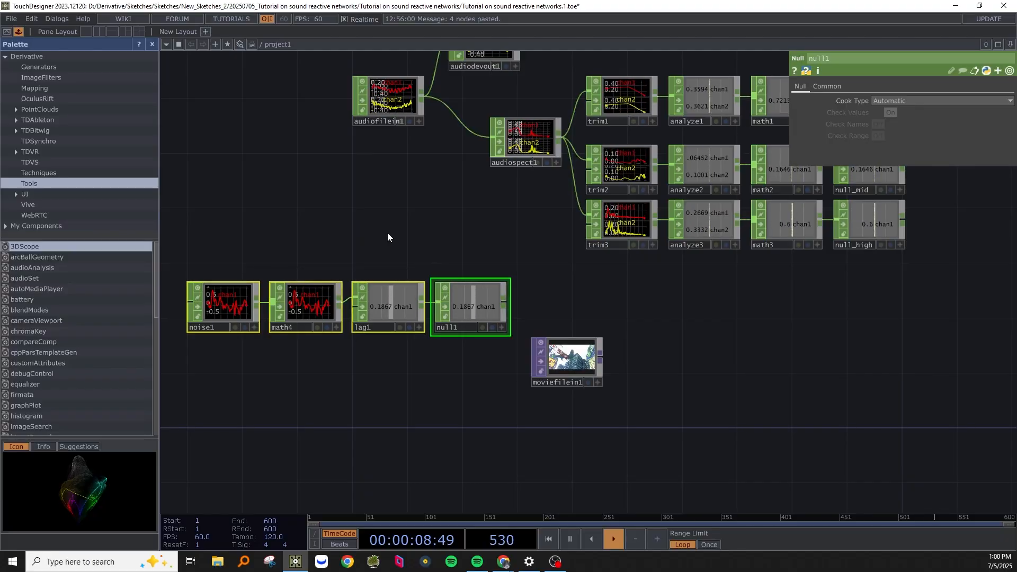
{"action": "key", "text": "ctrl+c"}
{"action": "key", "text": "ctrl+v"}
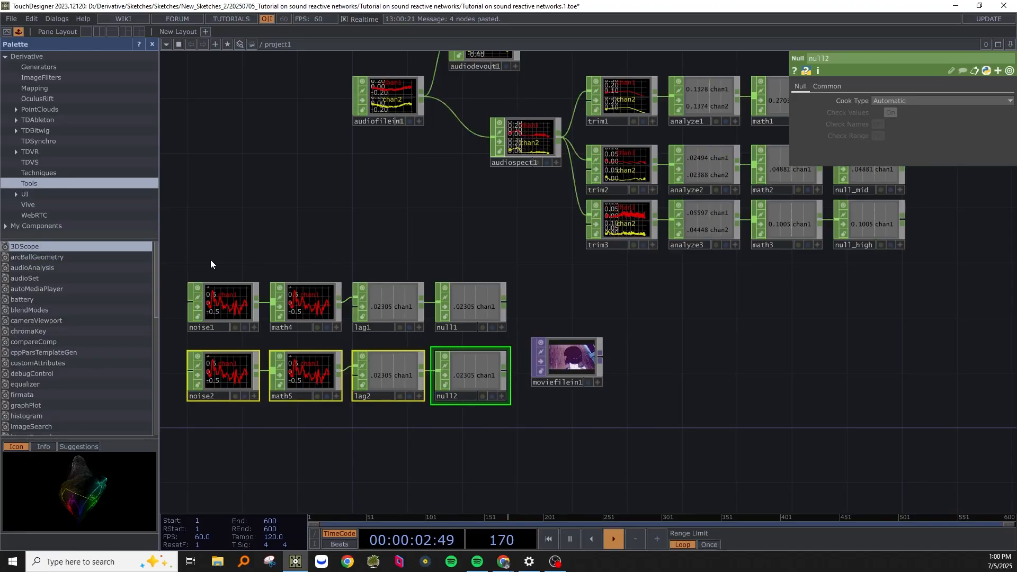
Turn on Time Slice for noise1 and noise2 together.
{"action": "right_click_drag", "start_coordinate": [216, 264], "coordinate": [233, 419]}
{"action": "right_click_drag", "start_coordinate": [235, 424], "coordinate": [234, 426]}
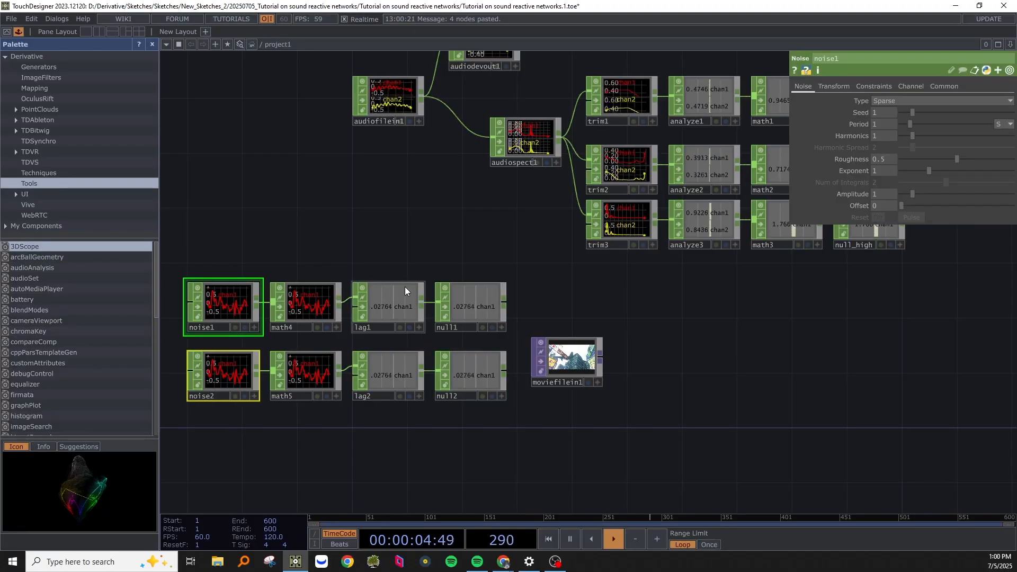
{"action": "left_click", "coordinate": [942, 85]}
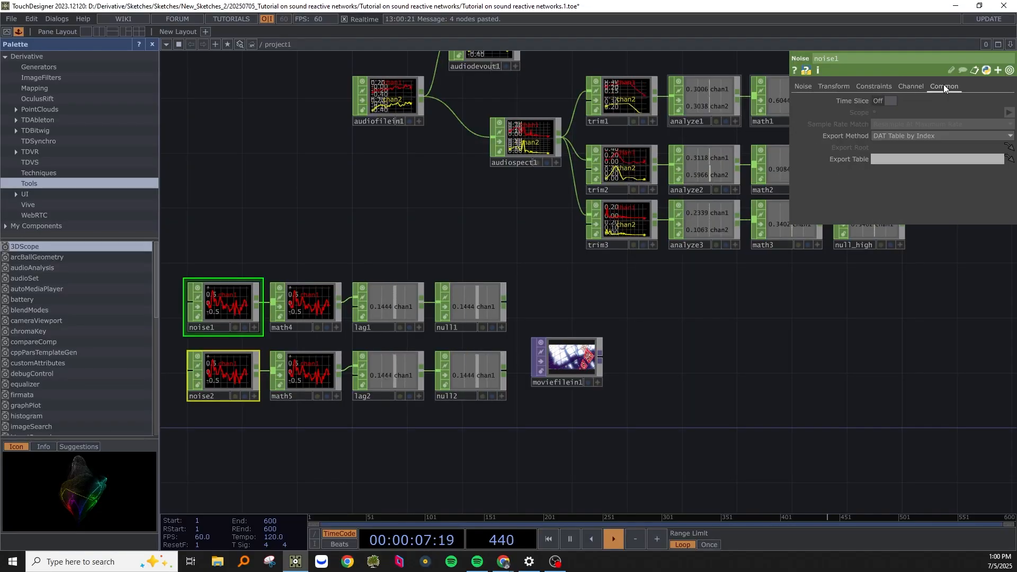
{"action": "left_click", "coordinate": [887, 102]}
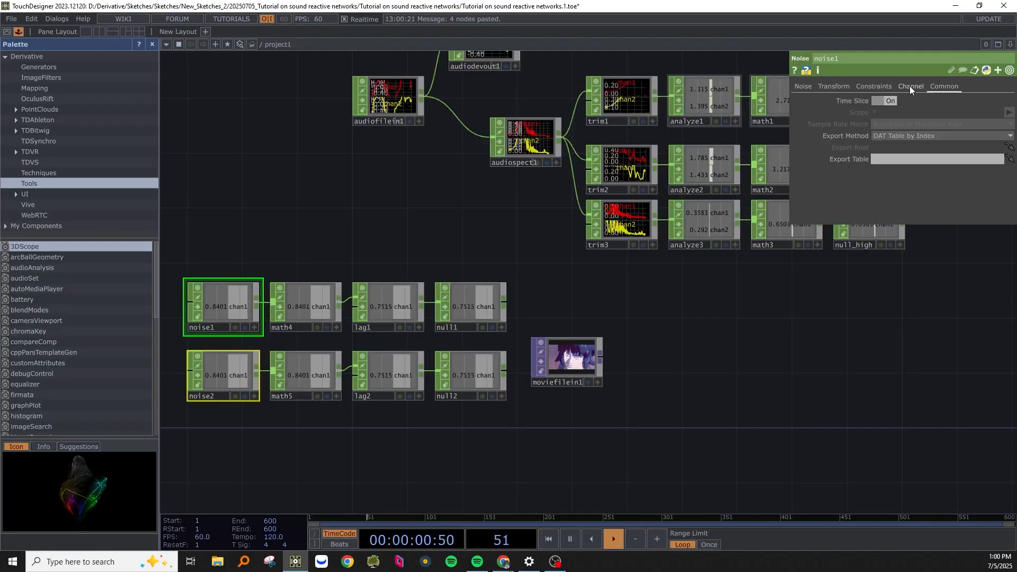
Set the channel name of both noise operators to a, and shift moviefilein1 slightly up and to the right.
{"action": "left_click", "coordinate": [910, 85]}
{"action": "left_click", "coordinate": [896, 99]}
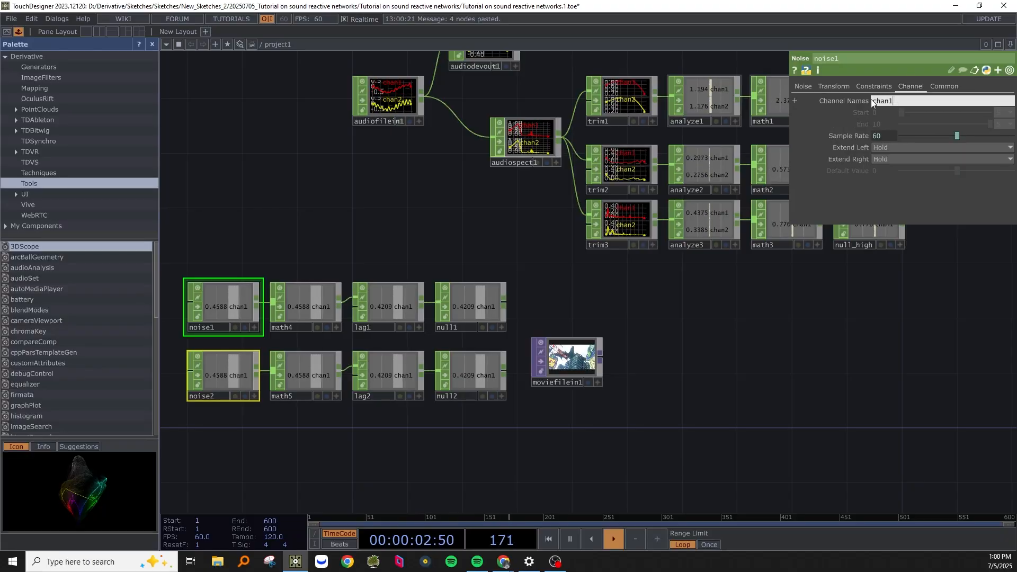
{"action": "type", "text": "a"}
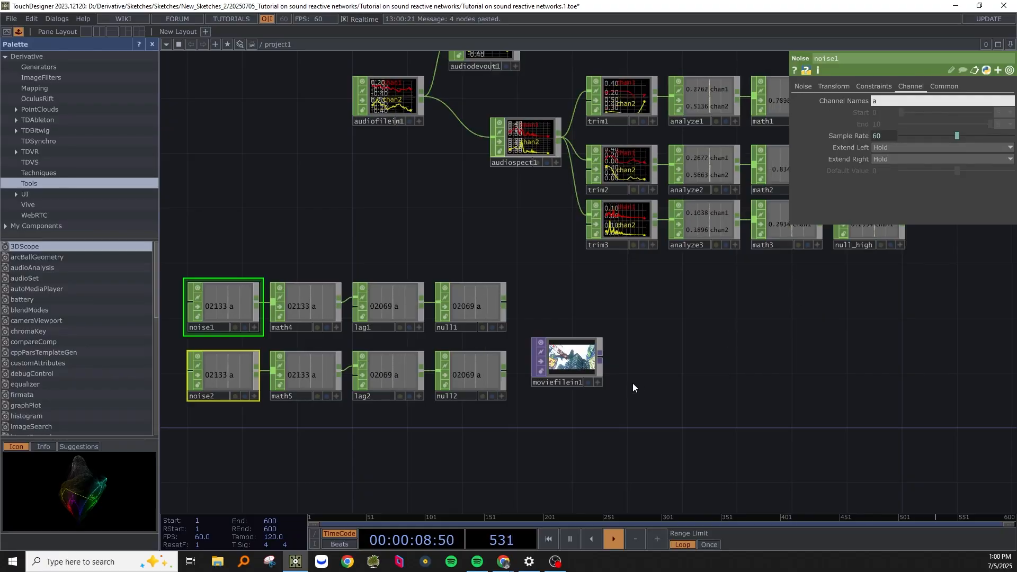
{"action": "left_click_drag", "start_coordinate": [579, 365], "coordinate": [591, 351]}
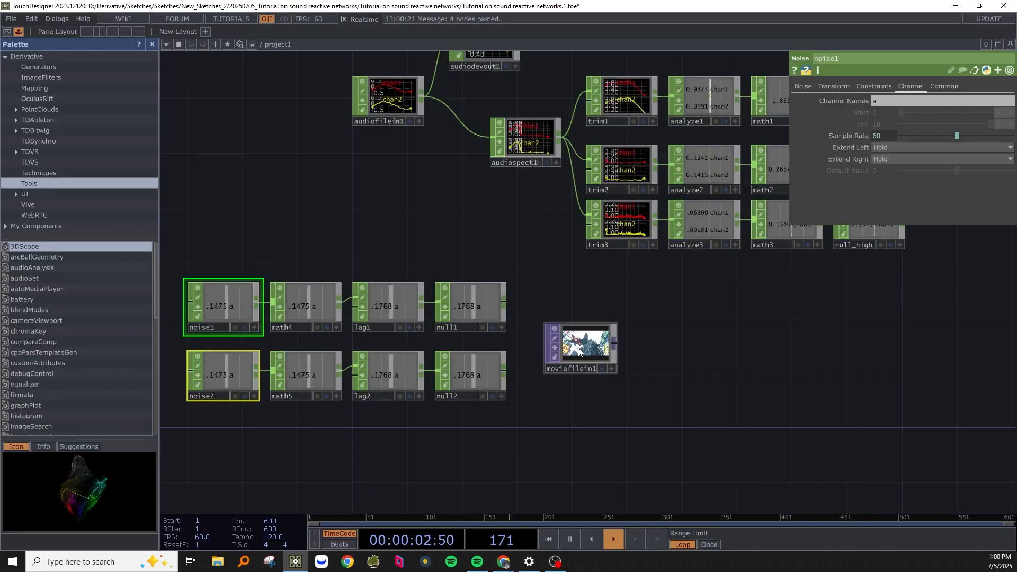
{"action": "left_click_drag", "start_coordinate": [568, 350], "coordinate": [581, 349]}
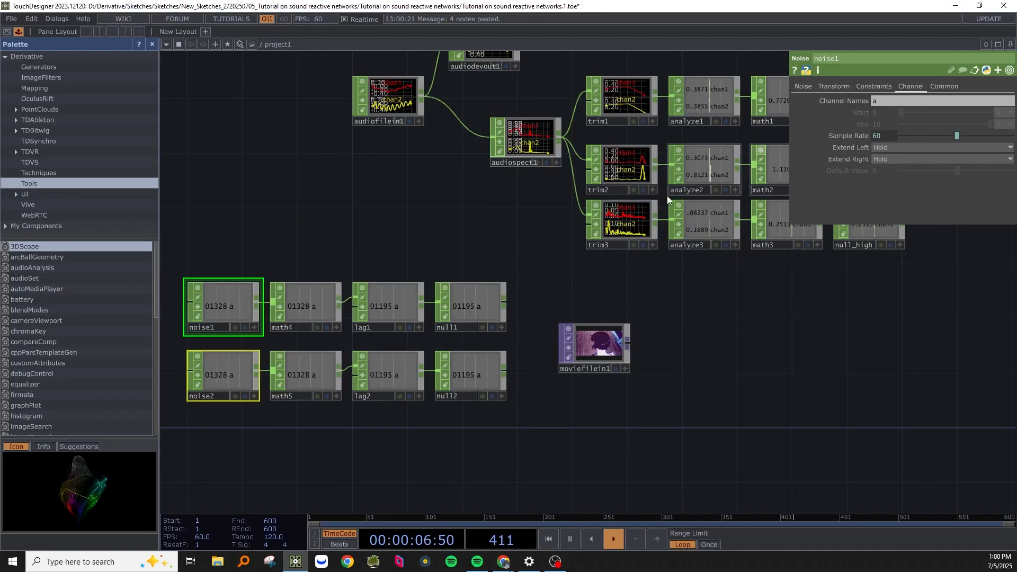
Enter the expression me.par.amp/2 as the Offset of noise1 and noise2.
{"action": "left_click", "coordinate": [802, 87]}
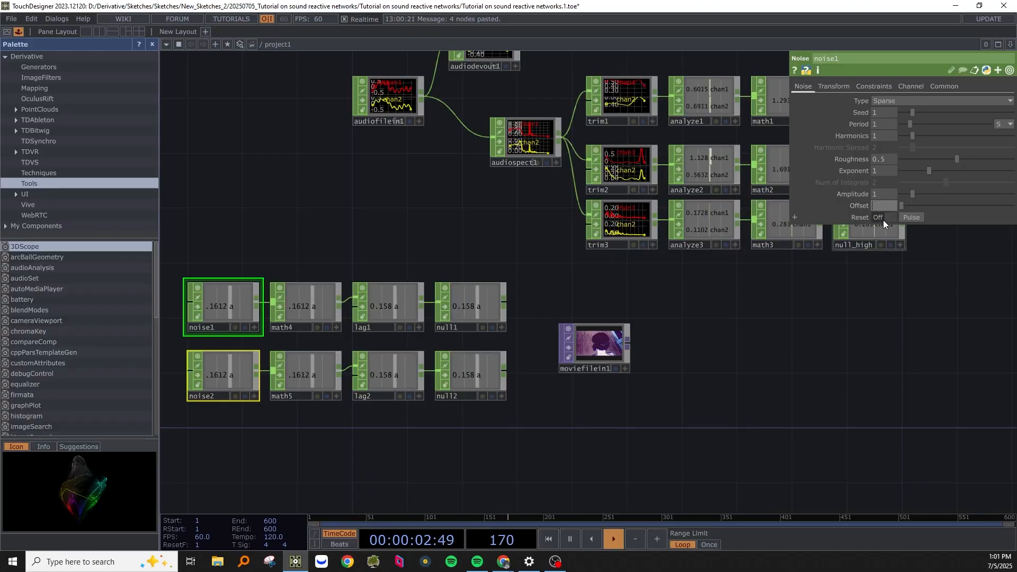
{"action": "type", "text": "me"}
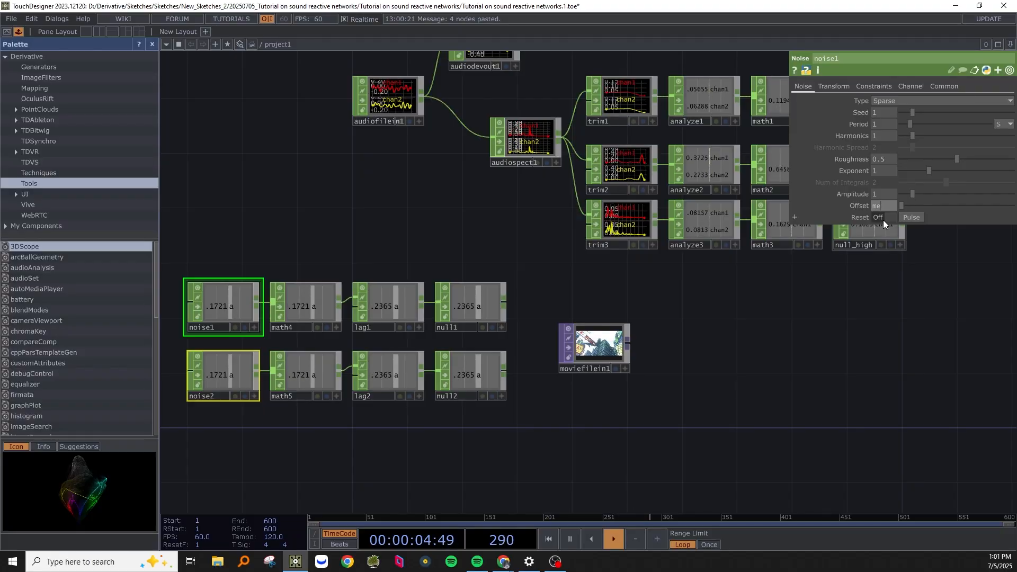
{"action": "type", "text": "."}
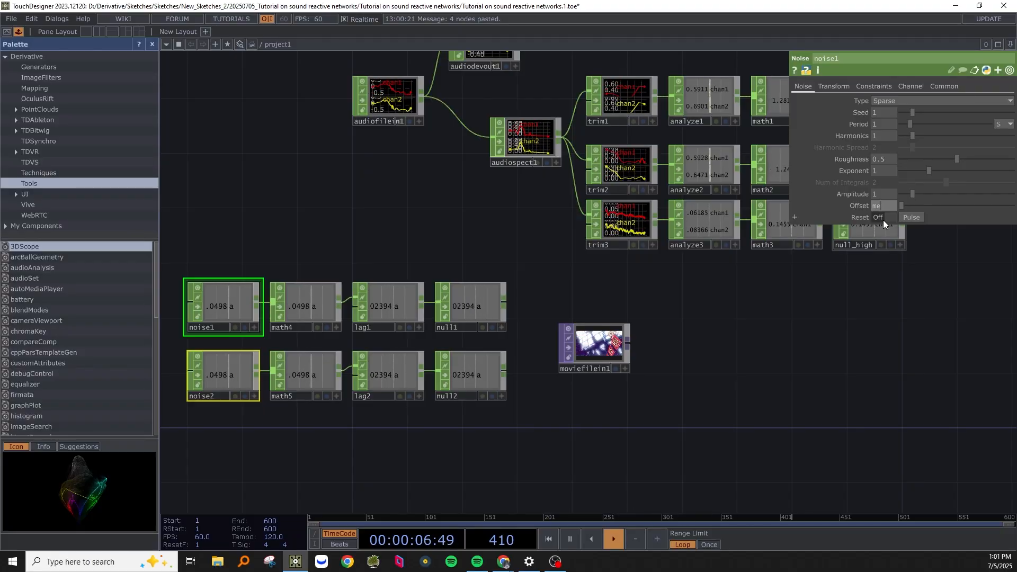
{"action": "type", "text": "par"}
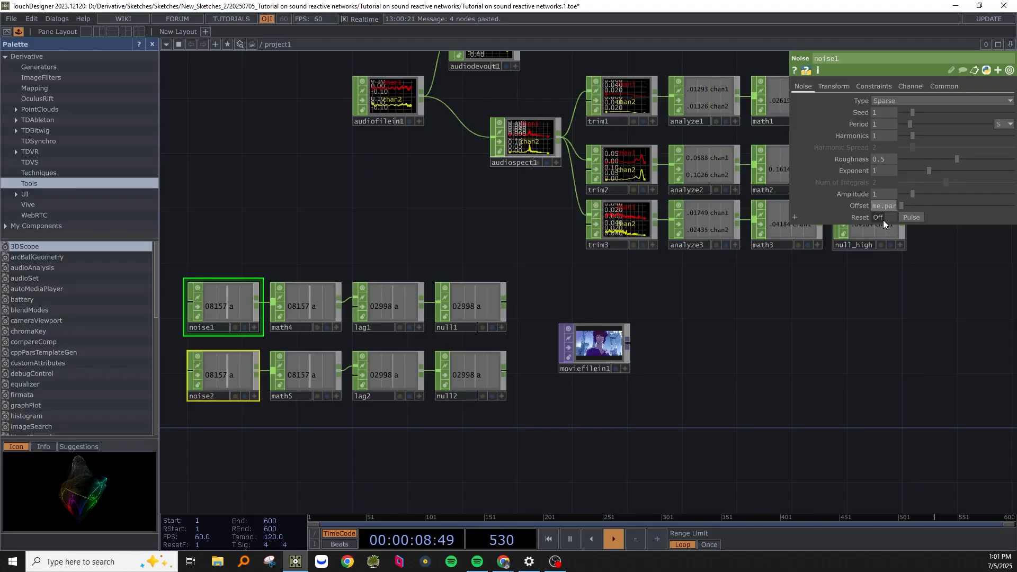
{"action": "type", "text": ".amp/2"}
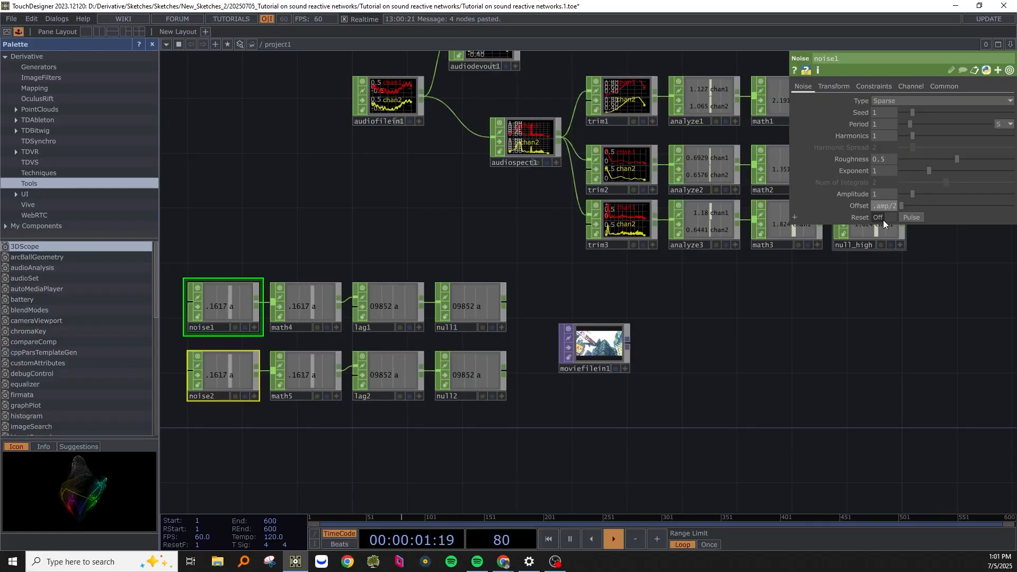
{"action": "key", "text": "Return"}
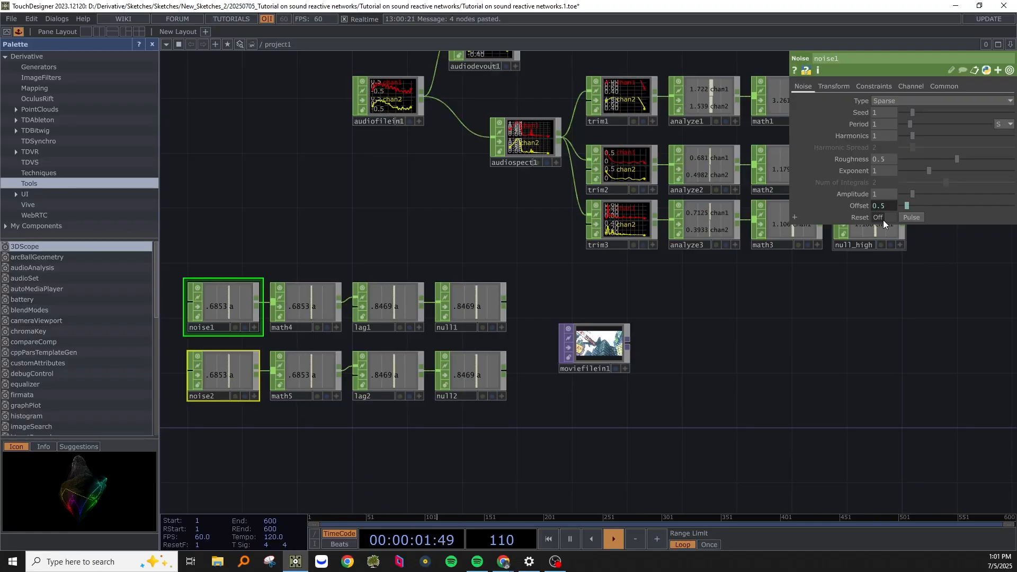
Expand the Offset and Amplitude parameters to check their script names, and nudge moviefilein1 slightly to the left.
{"action": "left_click", "coordinate": [856, 205]}
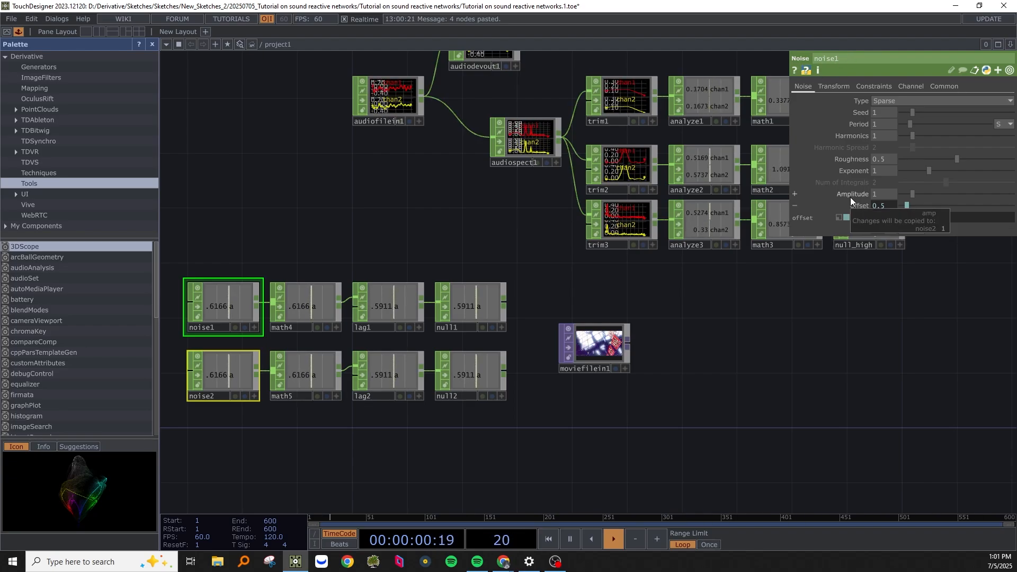
{"action": "left_click", "coordinate": [794, 194]}
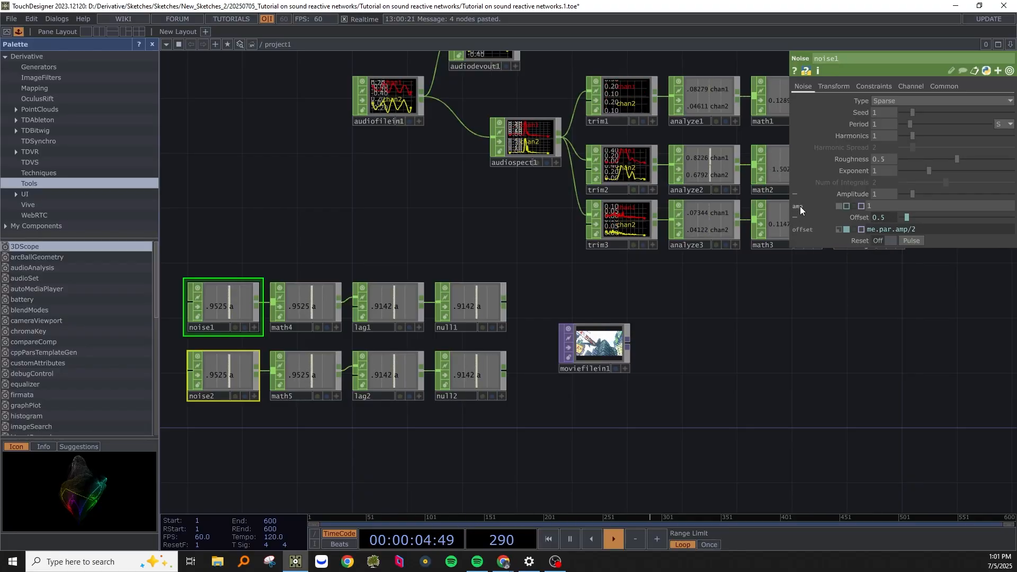
{"action": "left_click", "coordinate": [795, 194]}
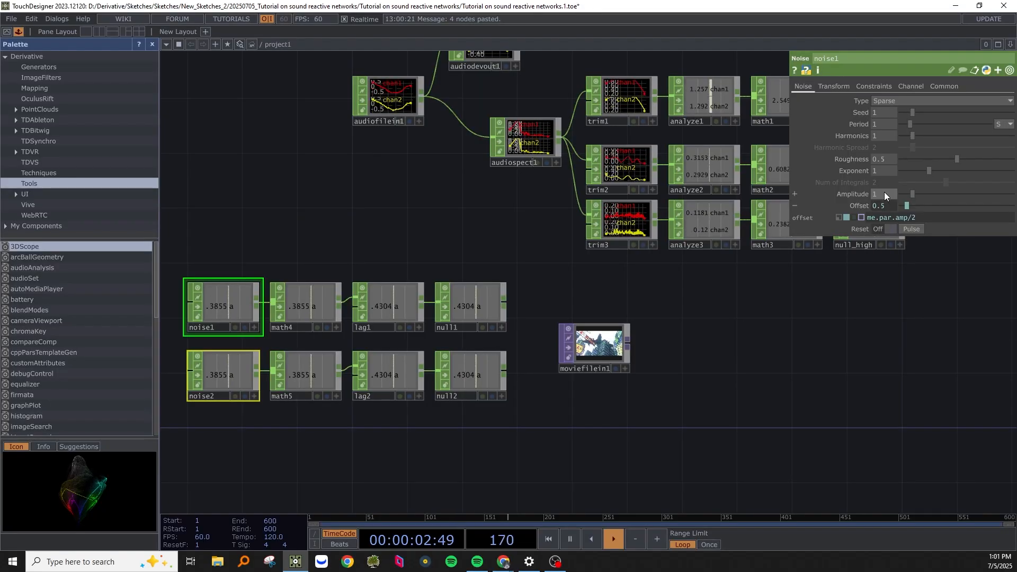
{"action": "left_click_drag", "start_coordinate": [591, 342], "coordinate": [577, 342]}
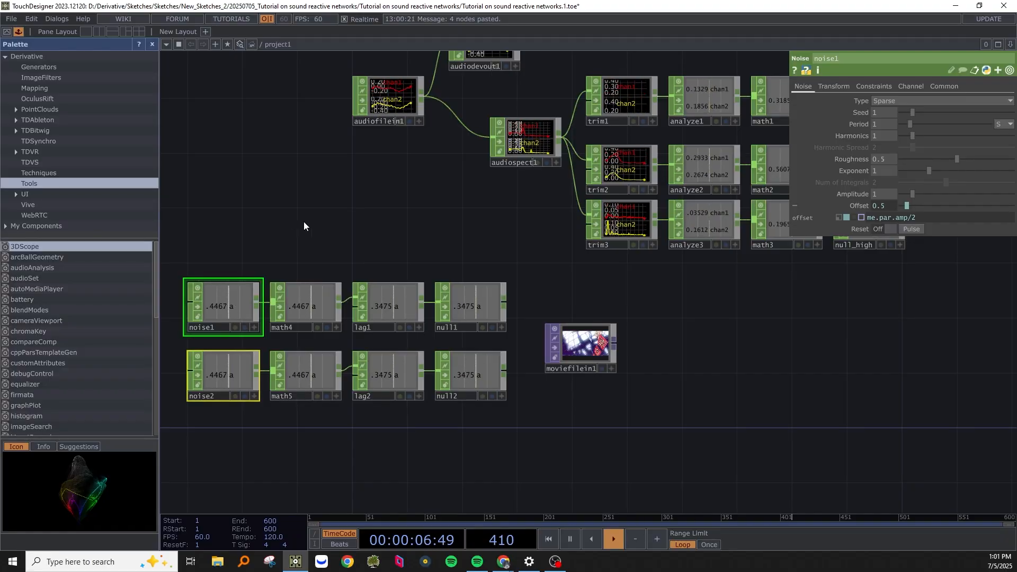
Set math4's Integer option to Round and bypass lag1.
{"action": "left_click", "coordinate": [303, 249]}
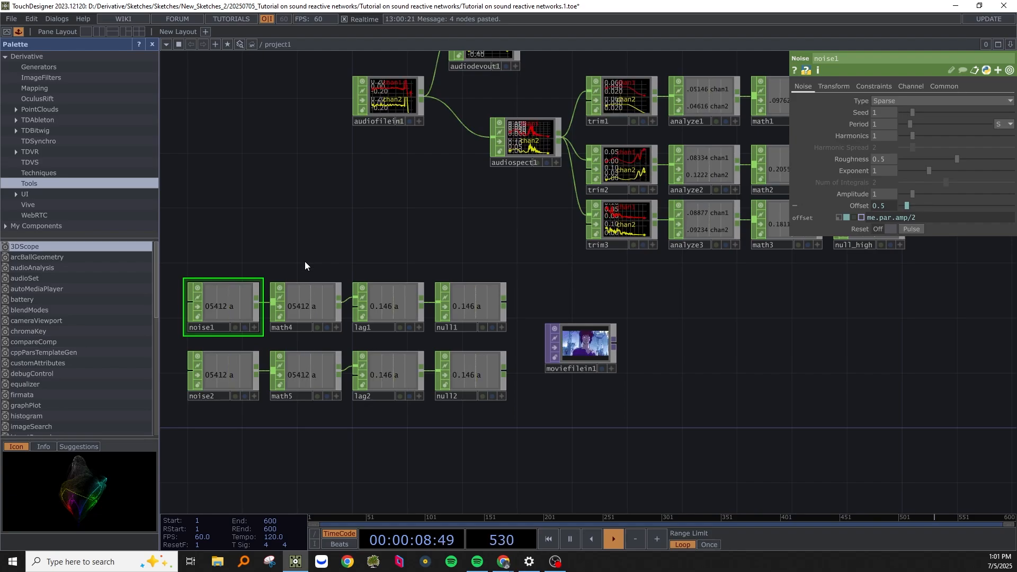
{"action": "left_click", "coordinate": [314, 305]}
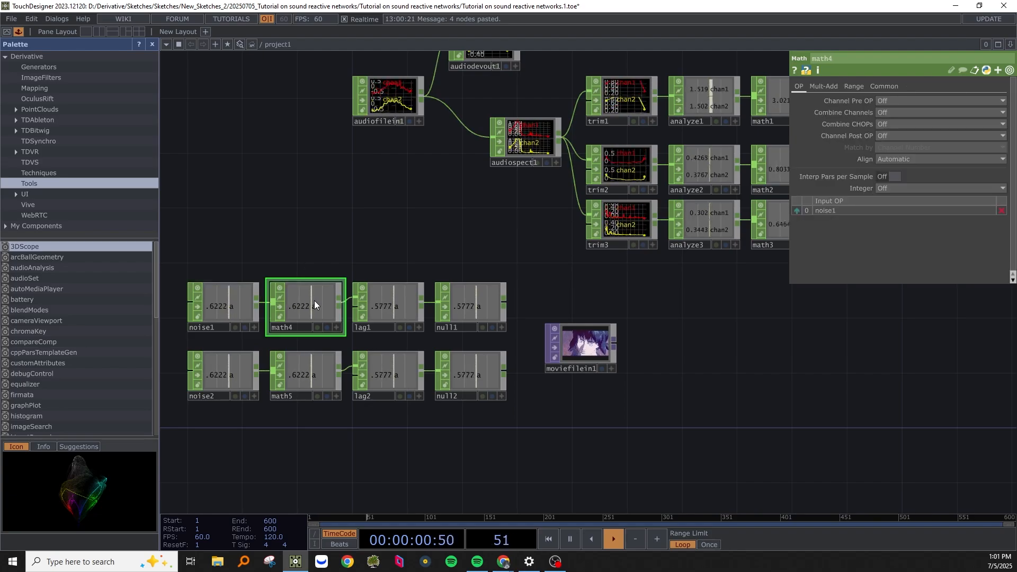
{"action": "left_click", "coordinate": [890, 188]}
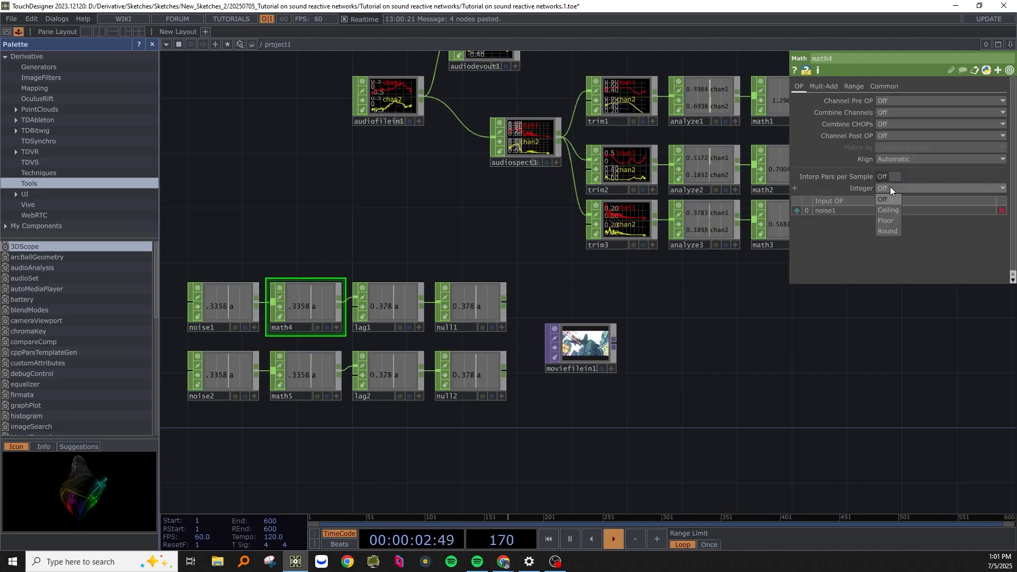
{"action": "left_click", "coordinate": [882, 230]}
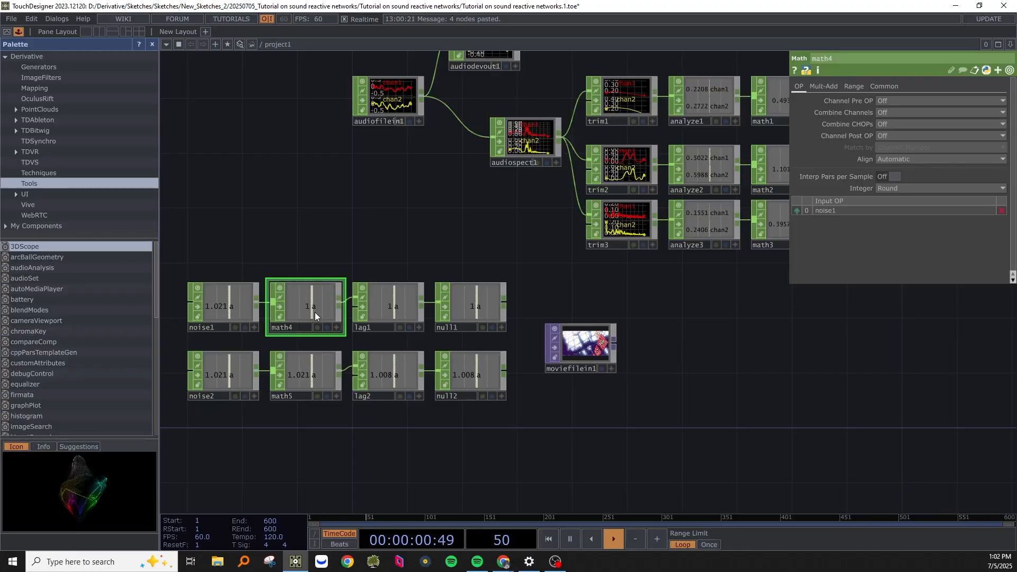
{"action": "left_click", "coordinate": [363, 307]}
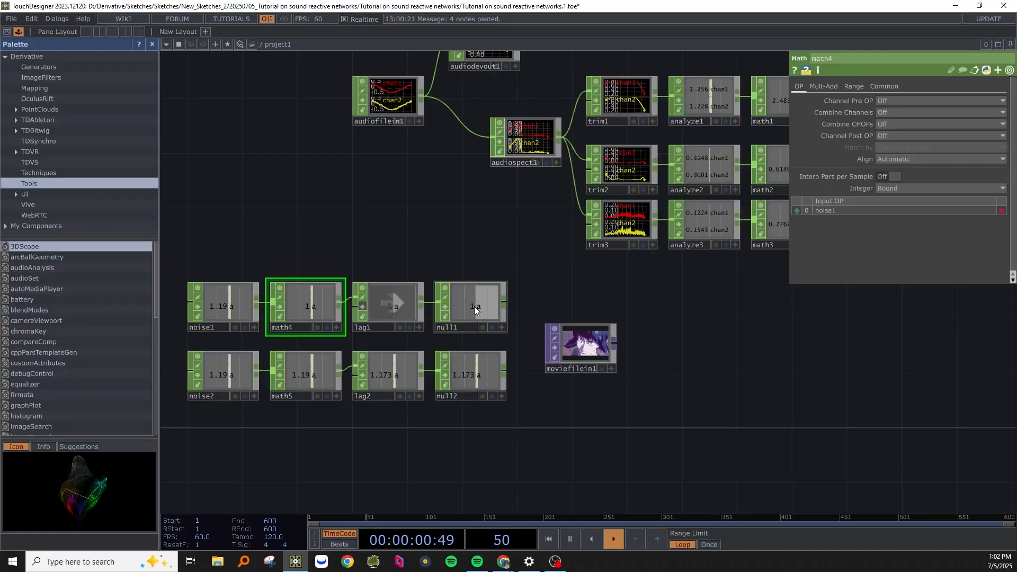
Check the length of moviefilein1's source clip in the file chooser without changing the file.
{"action": "left_click", "coordinate": [227, 379]}
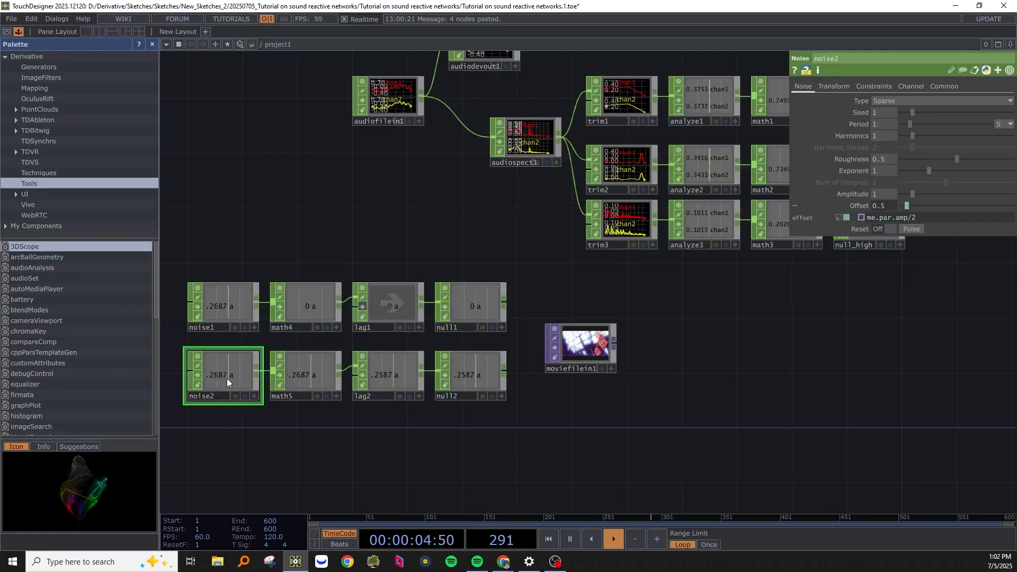
{"action": "left_click", "coordinate": [294, 377]}
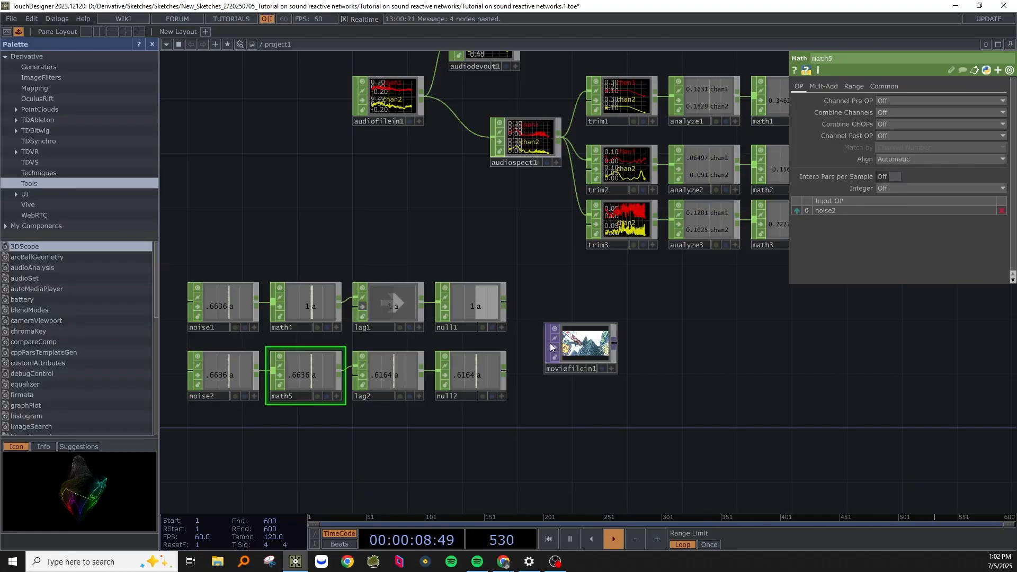
{"action": "left_click", "coordinate": [588, 347]}
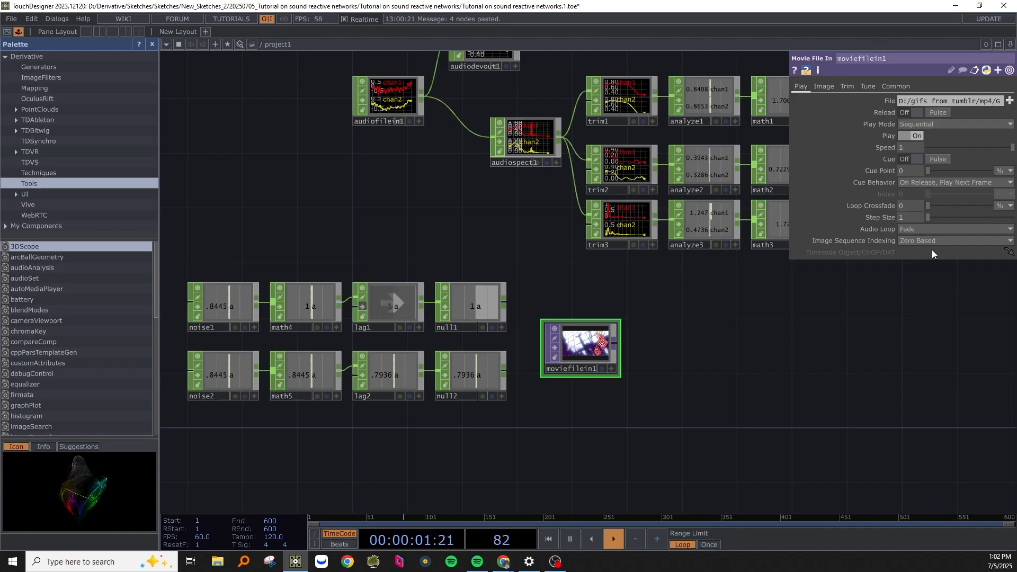
{"action": "left_click", "coordinate": [1010, 100]}
{"action": "left_click", "coordinate": [123, 111]}
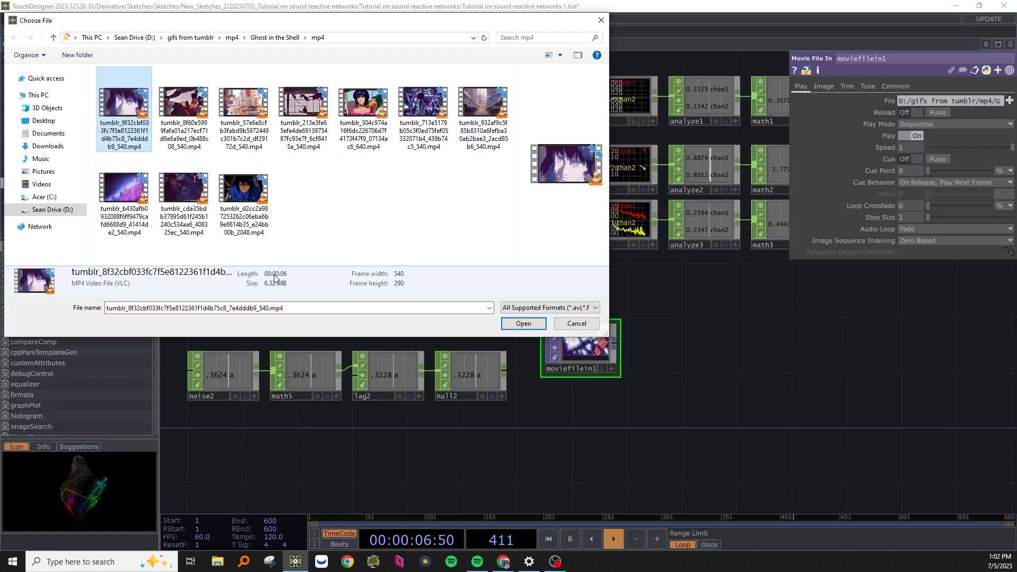
{"action": "left_click", "coordinate": [577, 324]}
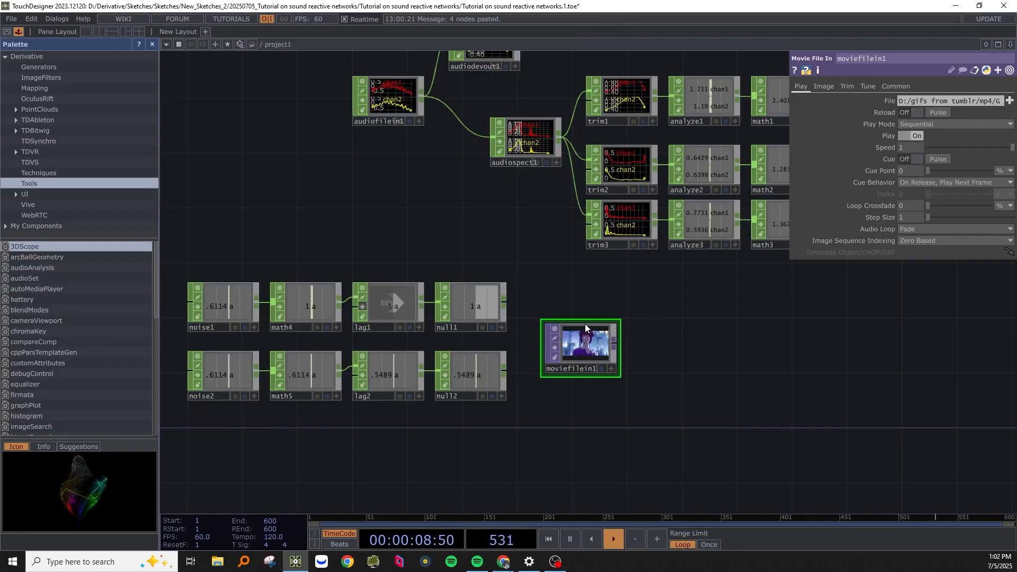
Set the upper To Range value of math5 to 6.
{"action": "left_click", "coordinate": [318, 379]}
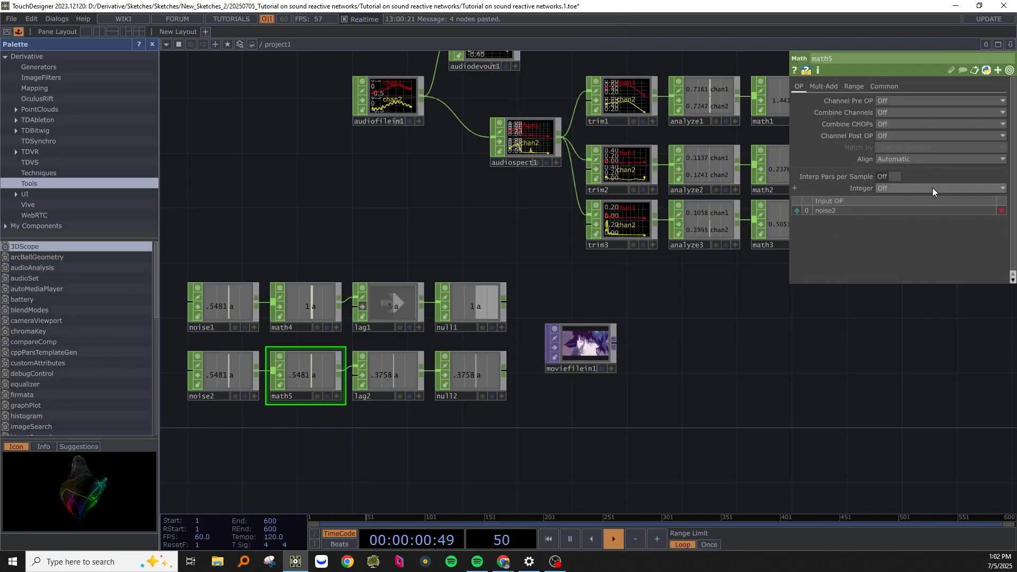
{"action": "left_click", "coordinate": [852, 86]}
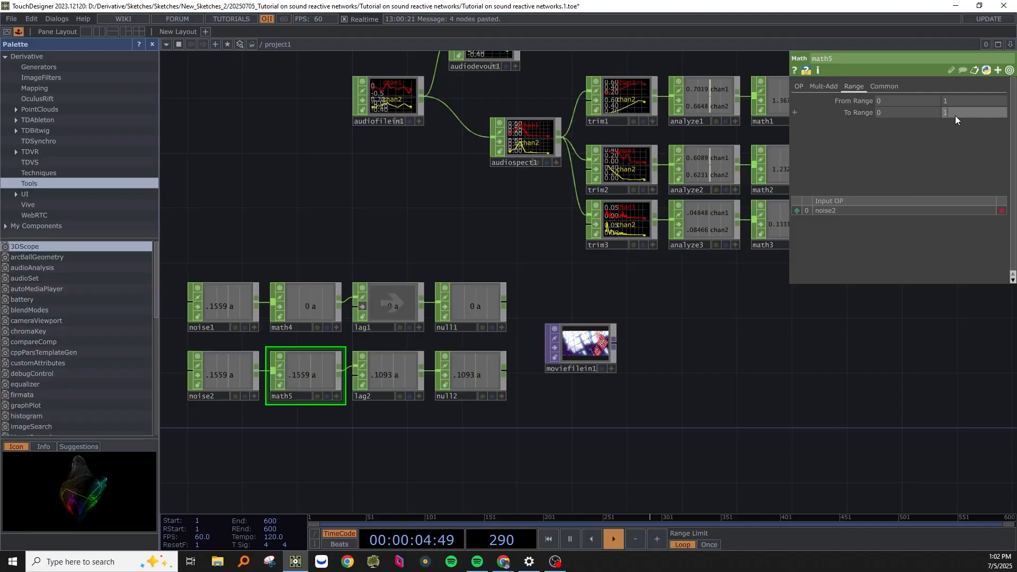
{"action": "key", "text": "BackSpace"}
{"action": "type", "text": "6"}
{"action": "key", "text": "Return"}
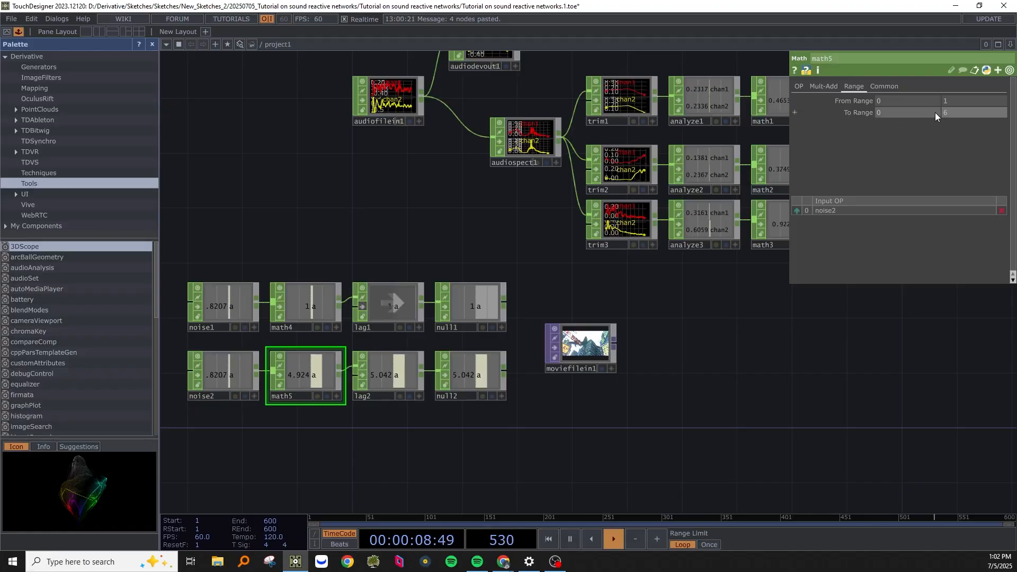
Set lag2's two Lag values to 0 and 1.
{"action": "left_click", "coordinate": [387, 373]}
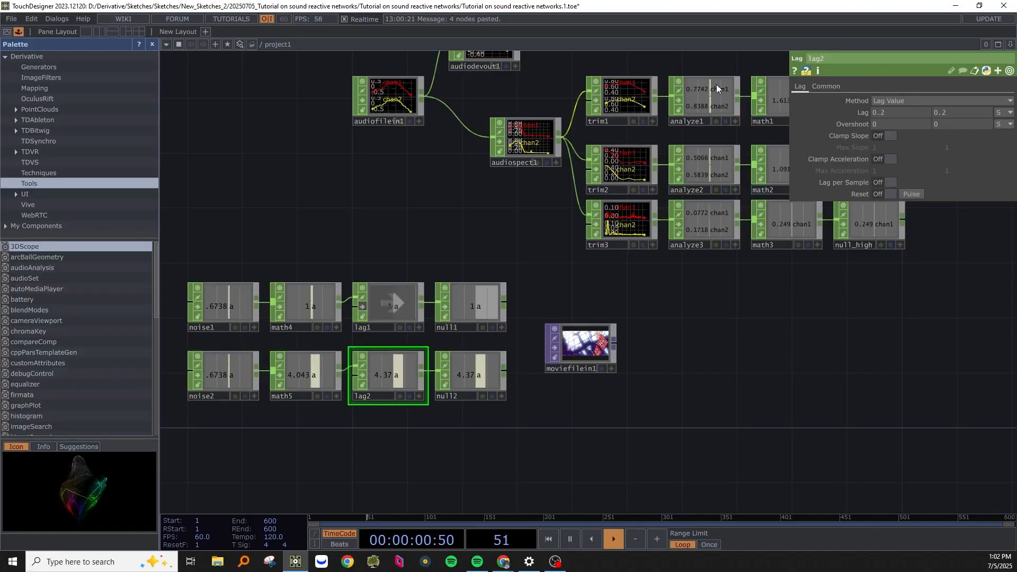
{"action": "left_click", "coordinate": [895, 111]}
{"action": "type", "text": "0."}
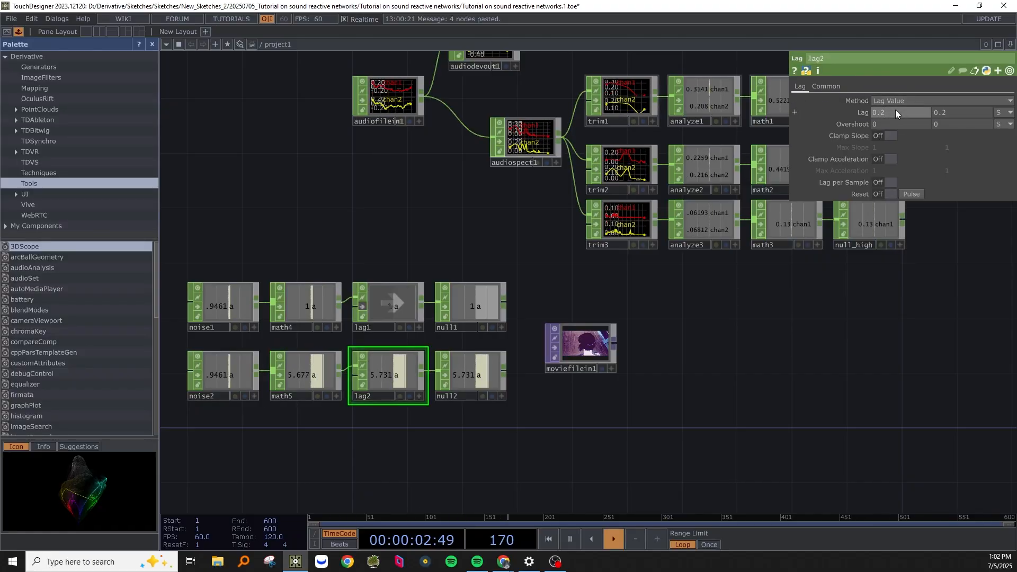
{"action": "key", "text": "BackSpace"}
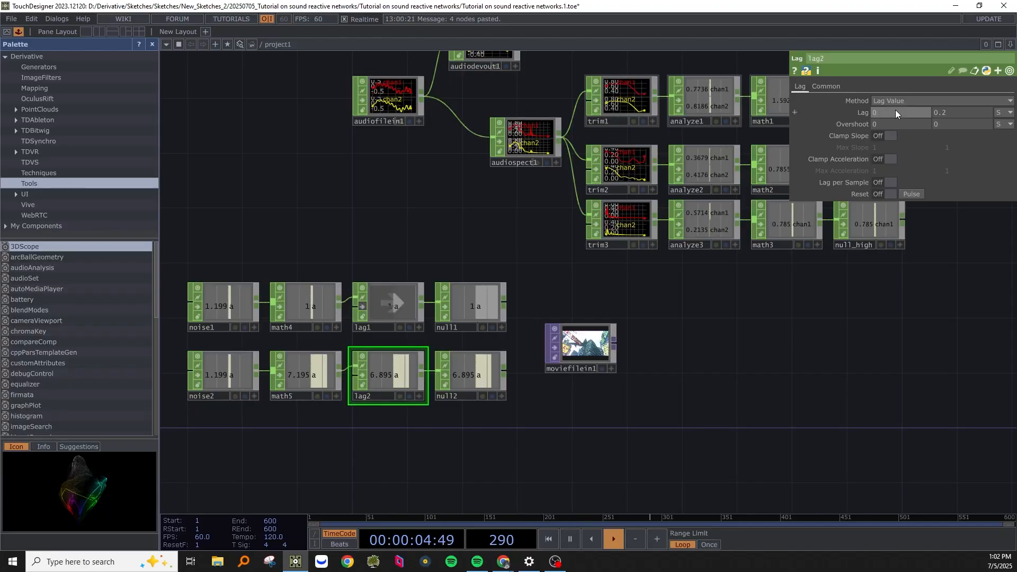
{"action": "key", "text": "Tab"}
{"action": "type", "text": "1"}
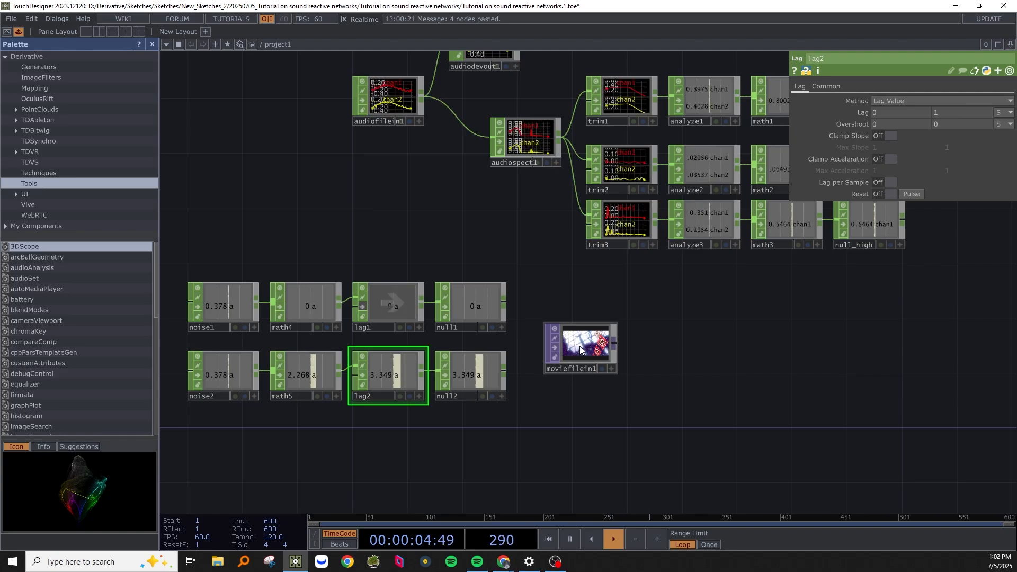
Shift moviefilein1 slightly up and to the right, and rename null1 as null_cue.
{"action": "left_click_drag", "start_coordinate": [574, 354], "coordinate": [588, 340]}
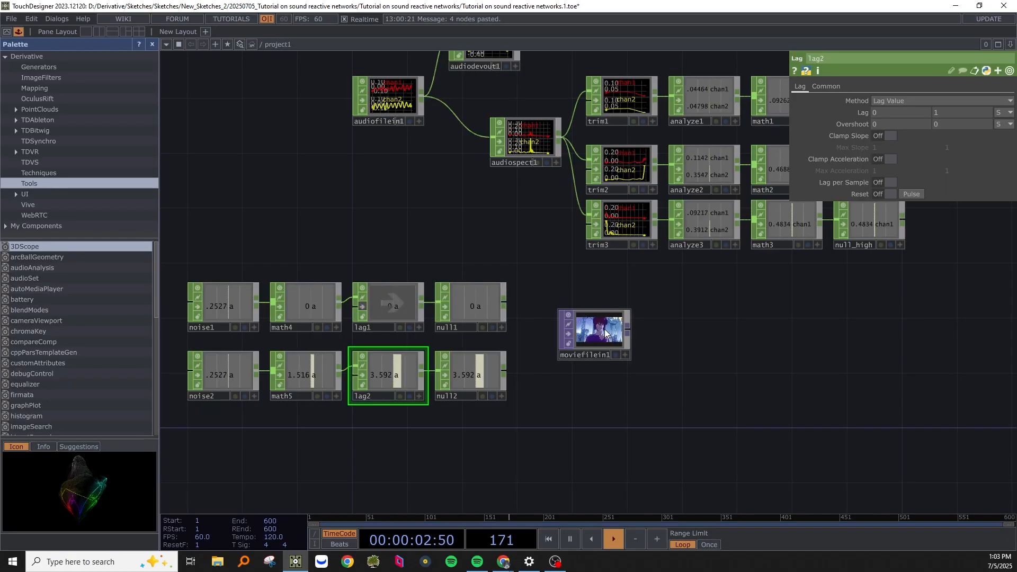
{"action": "left_click", "coordinate": [605, 329]}
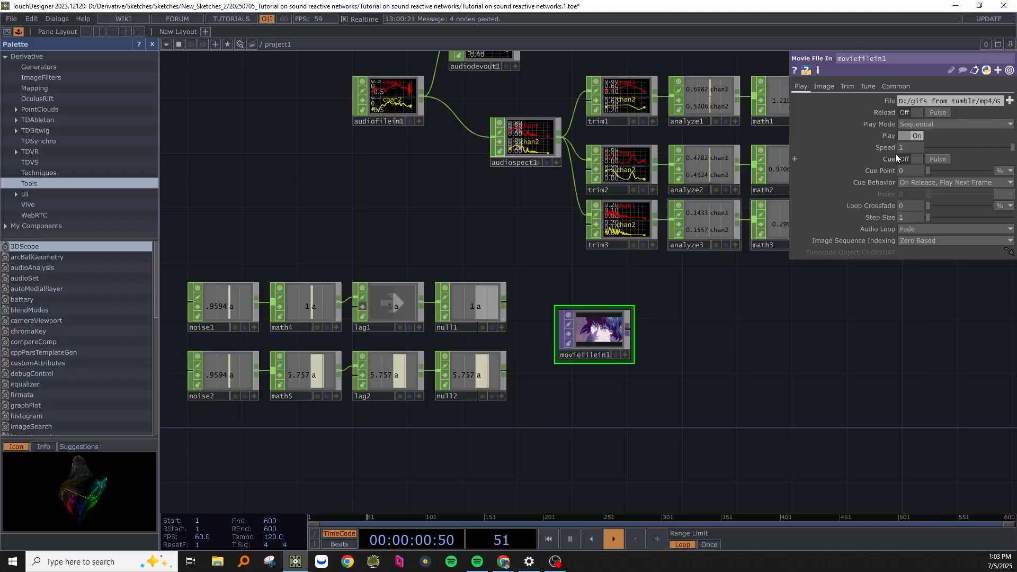
{"action": "left_click", "coordinate": [459, 329]}
{"action": "type", "text": "null_cue"}
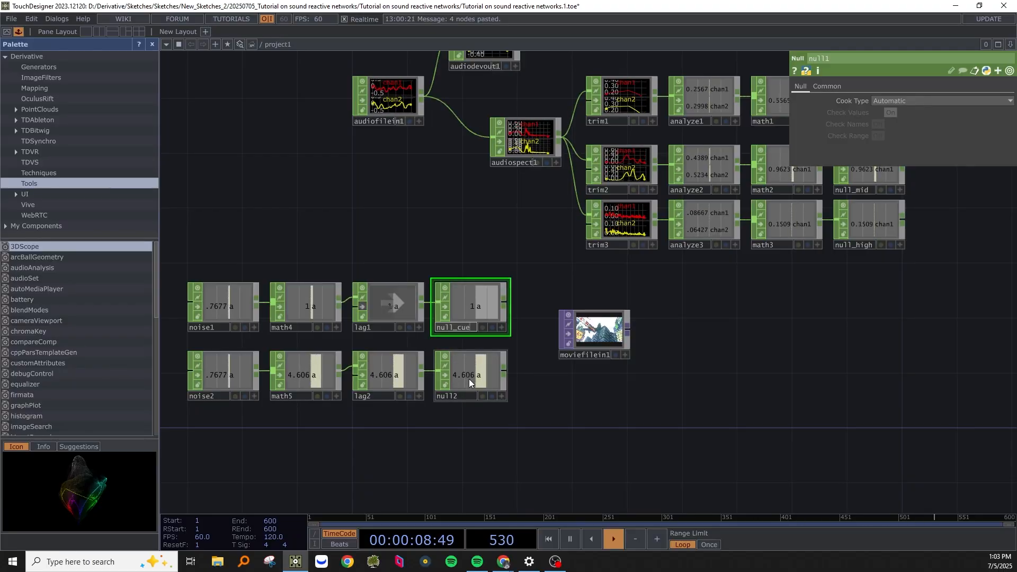
{"action": "left_click", "coordinate": [605, 338]}
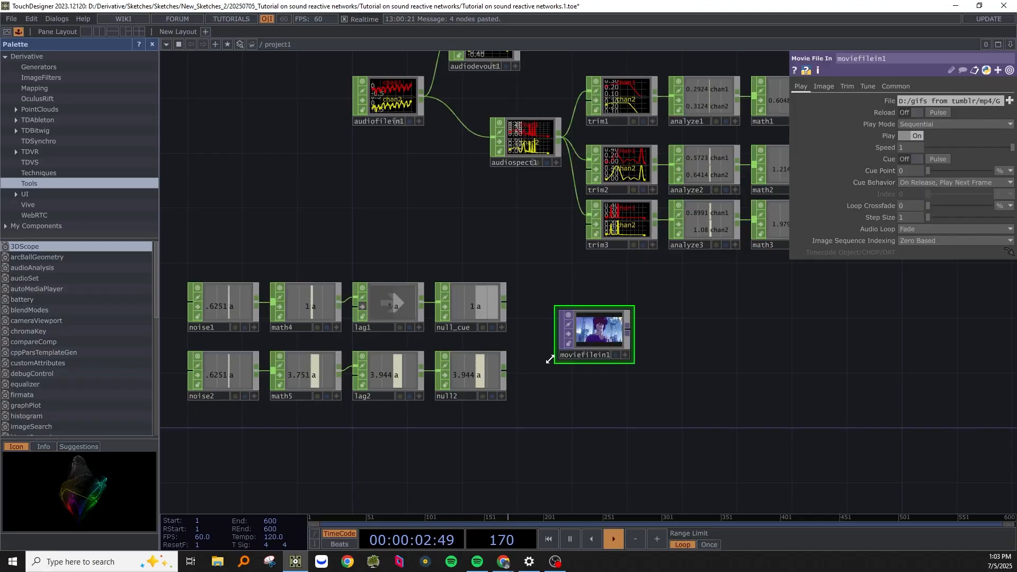
Rename null2 as null_cue_point.
{"action": "left_click", "coordinate": [457, 395]}
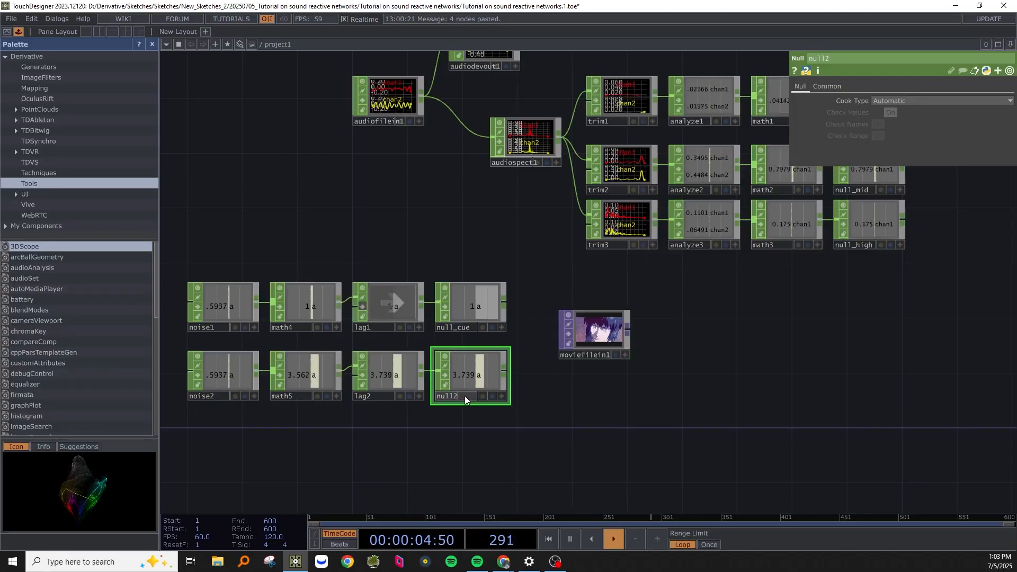
{"action": "key", "text": "BackSpace"}
{"action": "type", "text": "_"}
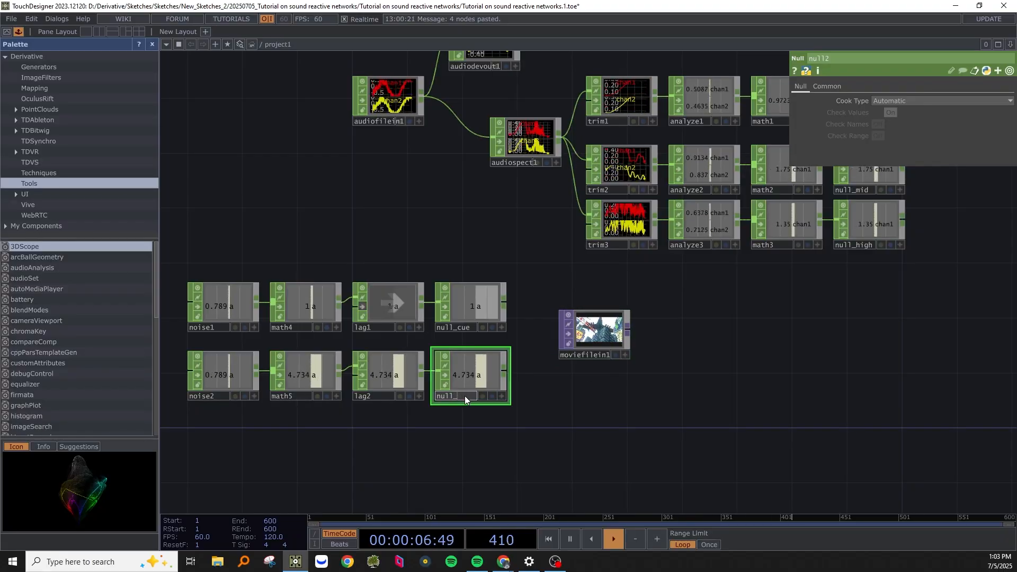
{"action": "type", "text": "cue_point"}
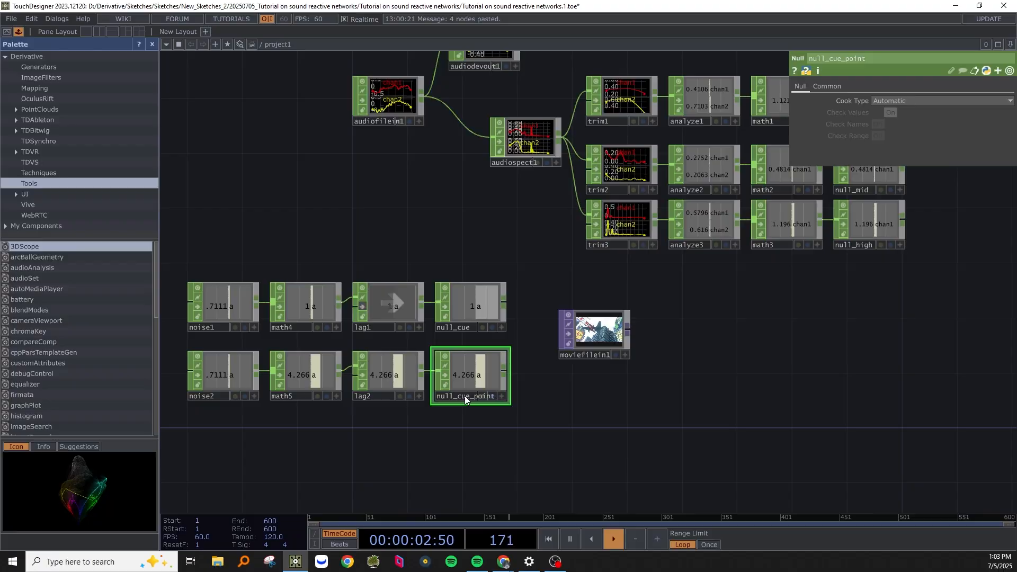
{"action": "key", "text": "Return"}
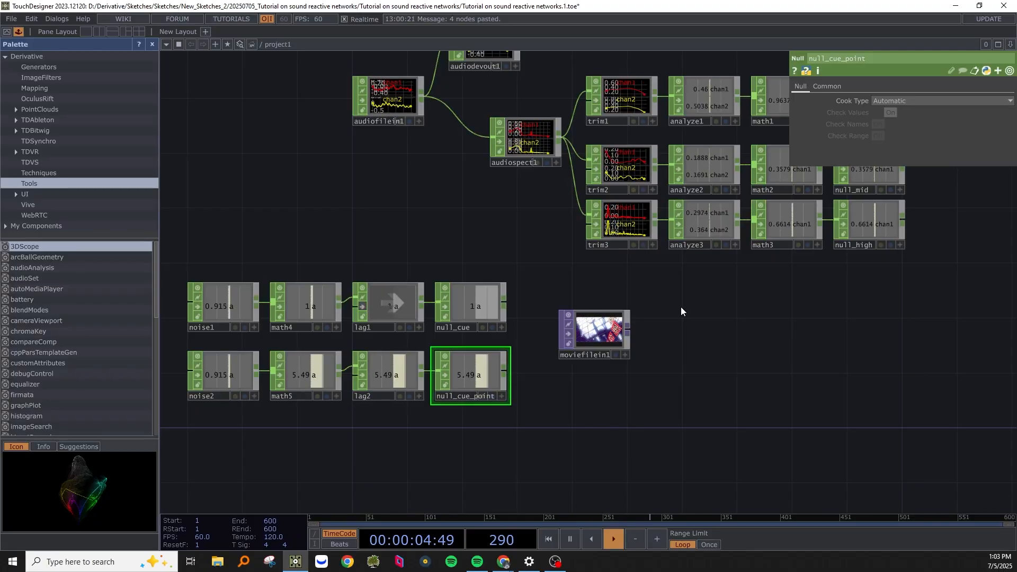
Make the viewers of null_cue and null_cue_point active, and link null_cue's a channel to moviefilein1's Cue parameter.
{"action": "left_click", "coordinate": [593, 335]}
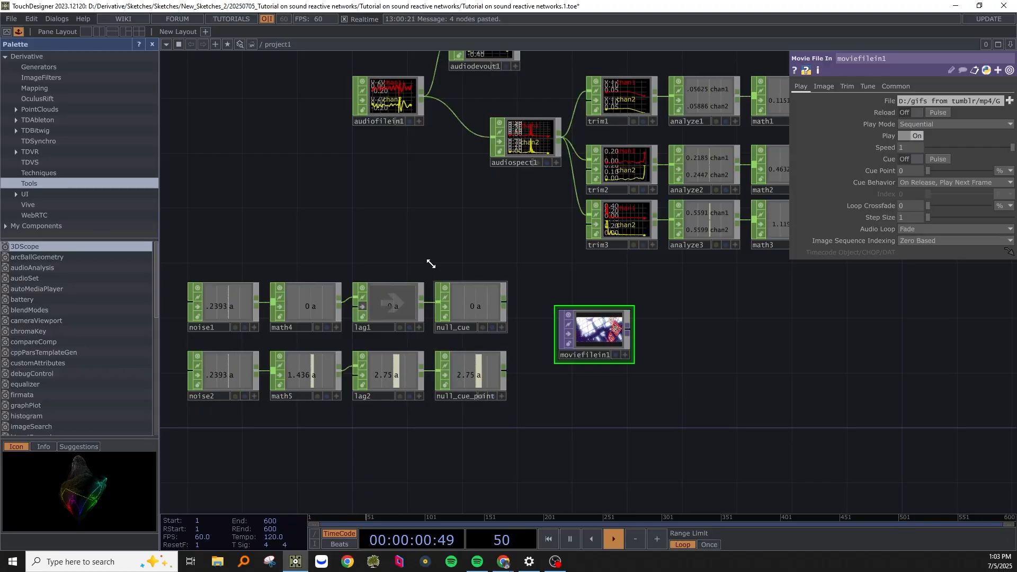
{"action": "left_click_drag", "start_coordinate": [455, 482], "coordinate": [457, 481]}
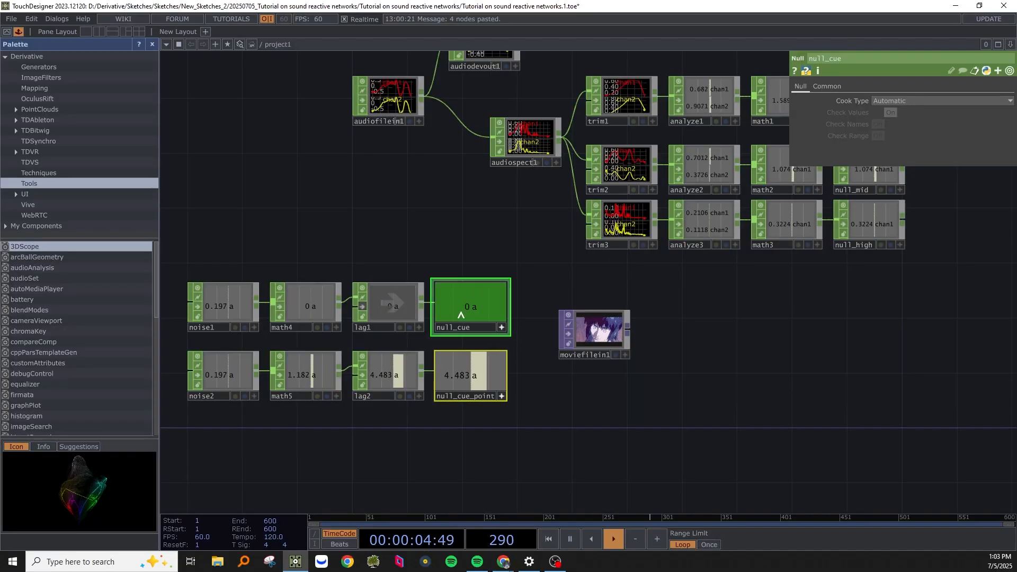
{"action": "left_click", "coordinate": [588, 332]}
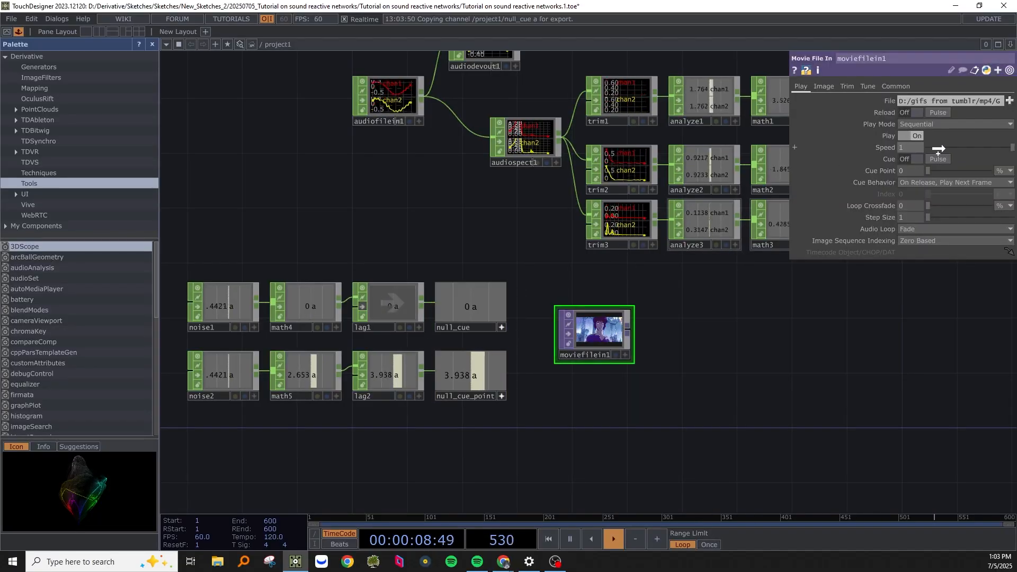
{"action": "left_click_drag", "start_coordinate": [914, 159], "coordinate": [924, 156]}
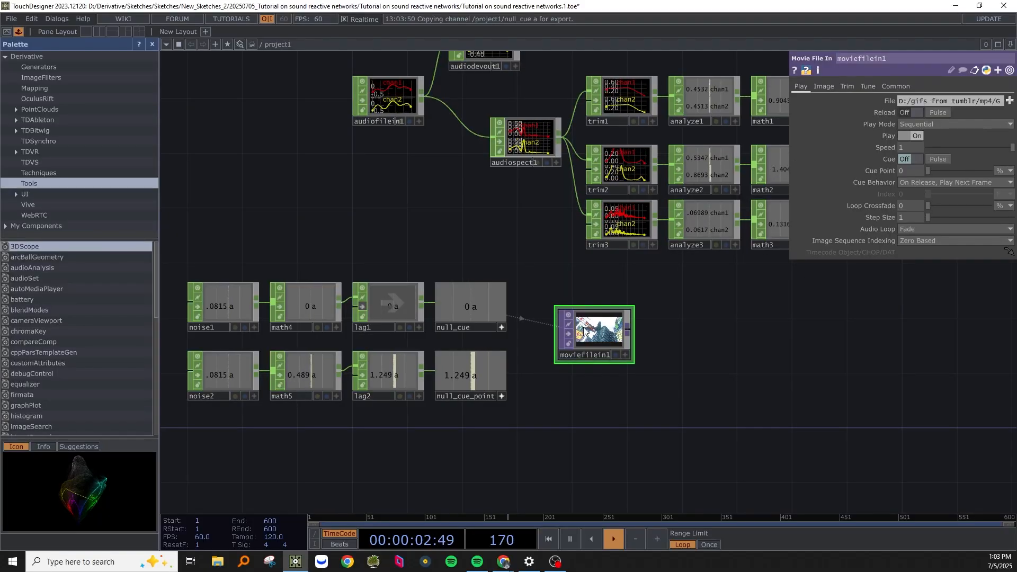
{"action": "left_click_drag", "start_coordinate": [473, 394], "coordinate": [468, 377]}
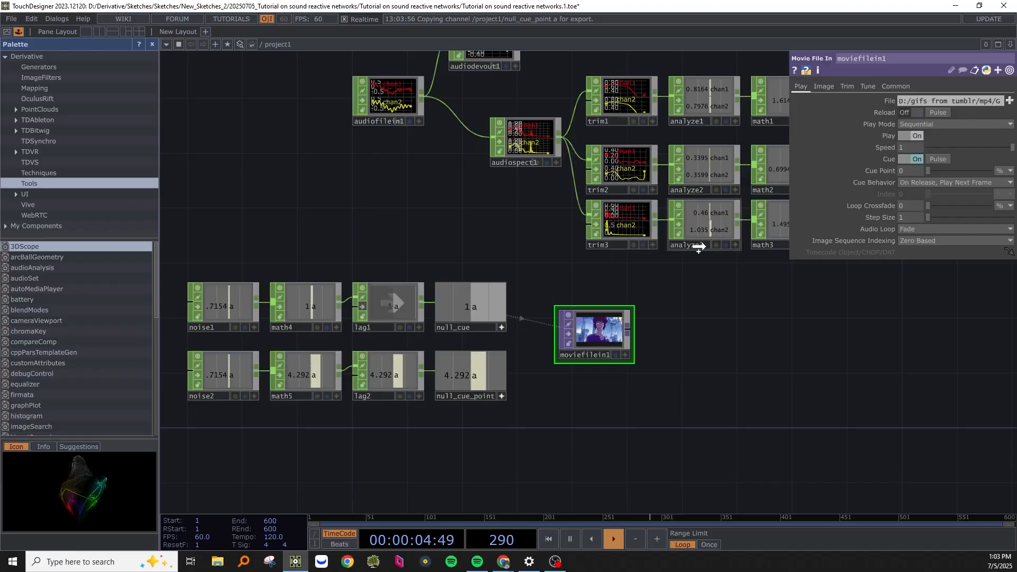
{"action": "left_click_drag", "start_coordinate": [699, 246], "coordinate": [603, 308]}
{"action": "left_click_drag", "start_coordinate": [598, 348], "coordinate": [591, 328]}
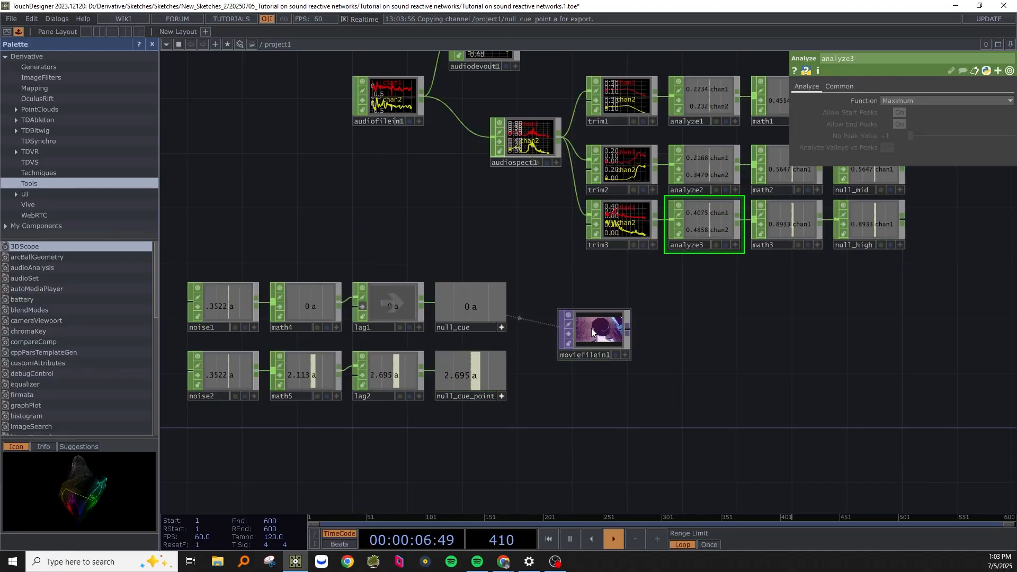
Set moviefilein1's Cue Point unit to Seconds and link null_cue_point's a channel to the Cue Point parameter.
{"action": "left_click", "coordinate": [591, 328]}
{"action": "left_click", "coordinate": [1004, 170]}
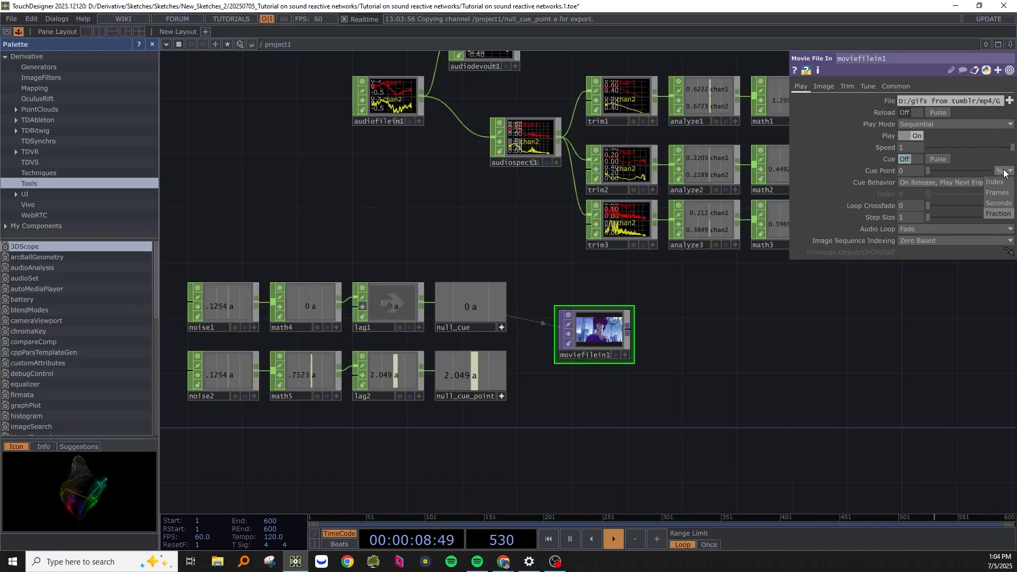
{"action": "left_click", "coordinate": [998, 203]}
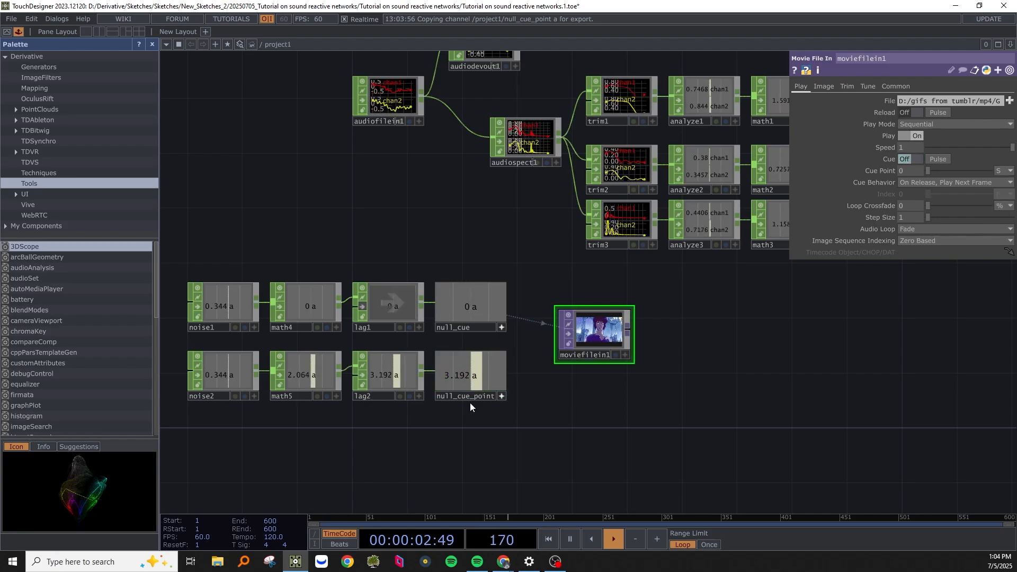
{"action": "left_click_drag", "start_coordinate": [465, 376], "coordinate": [540, 347]}
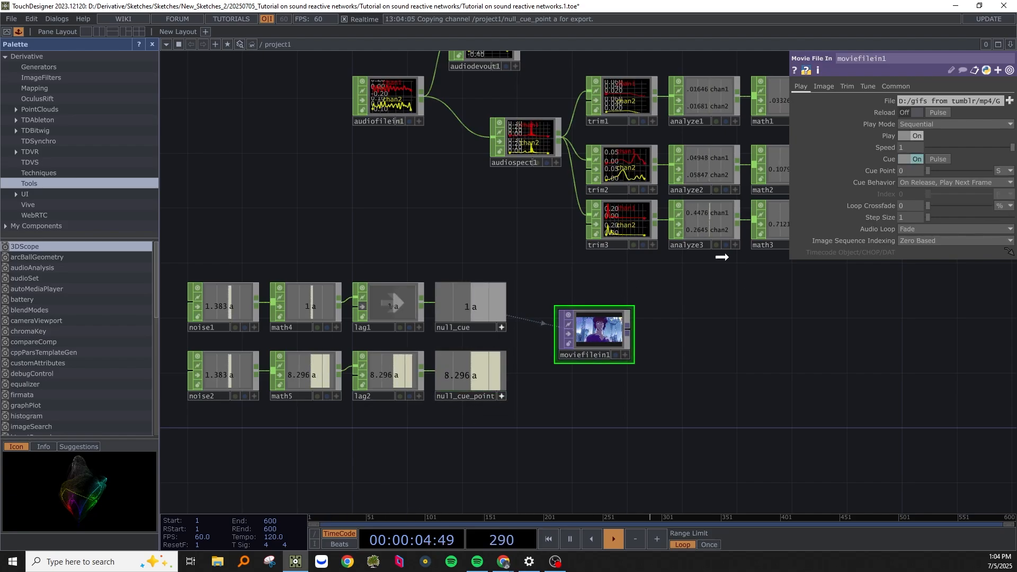
{"action": "left_click_drag", "start_coordinate": [917, 169], "coordinate": [917, 167]}
{"action": "left_click", "coordinate": [917, 164]}
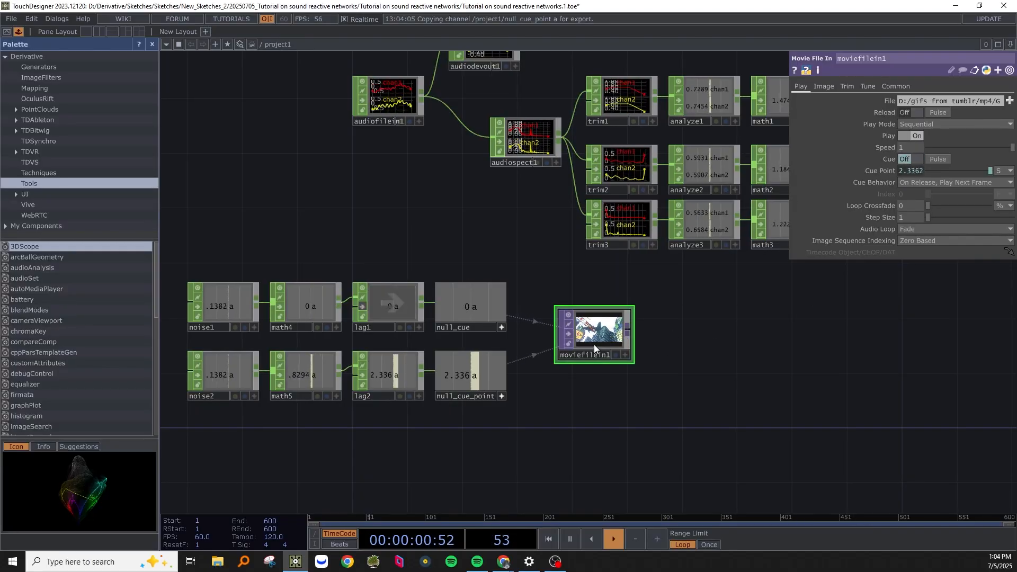
Make null_low's viewer active and link its chan1 channel to noise1's Amplitude as a CHOP Reference.
{"action": "left_click_drag", "start_coordinate": [635, 430], "coordinate": [886, 434]}
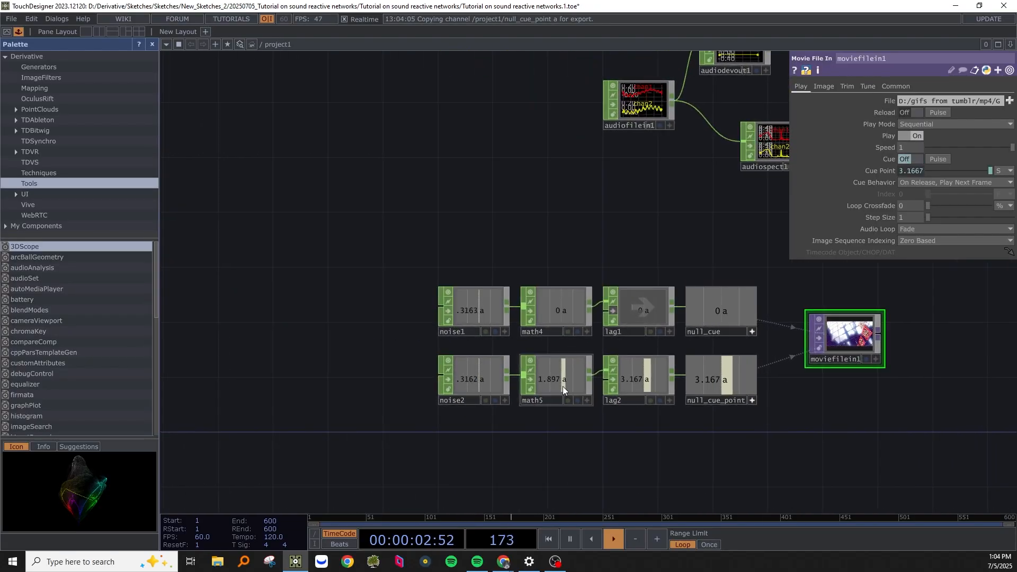
{"action": "left_click_drag", "start_coordinate": [386, 245], "coordinate": [315, 261]}
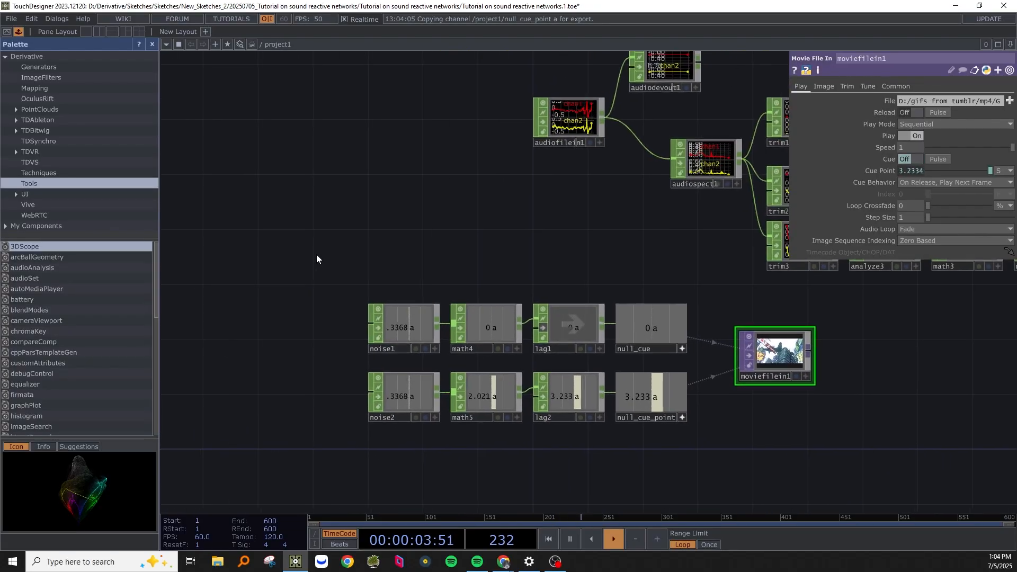
{"action": "left_click", "coordinate": [401, 317]}
{"action": "left_click_drag", "start_coordinate": [524, 258], "coordinate": [260, 222]}
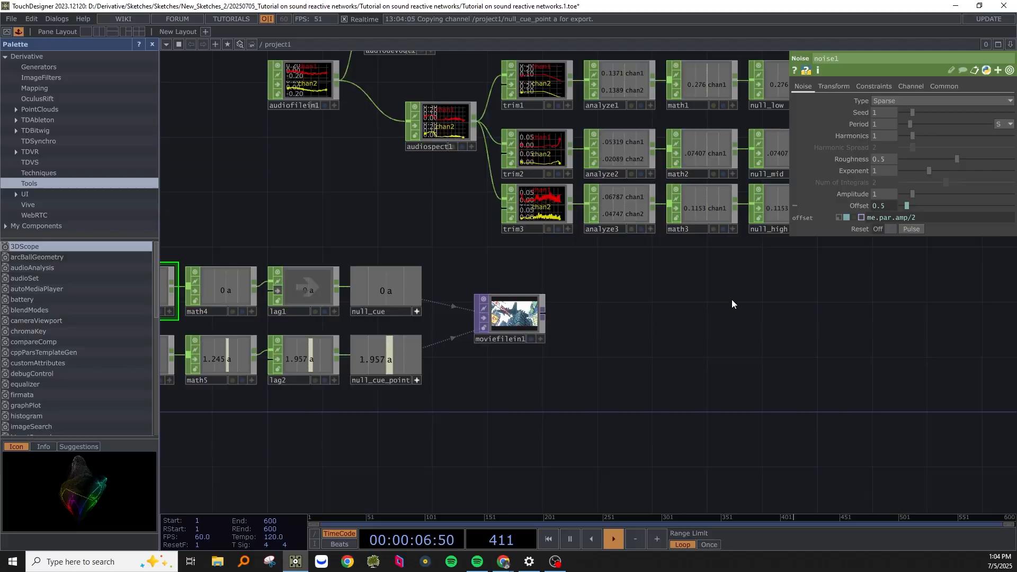
{"action": "left_click_drag", "start_coordinate": [935, 268], "coordinate": [689, 351]}
{"action": "scroll", "coordinate": [663, 223], "scroll_direction": "up", "scroll_amount": 3}
{"action": "left_click_drag", "start_coordinate": [634, 177], "coordinate": [721, 257]}
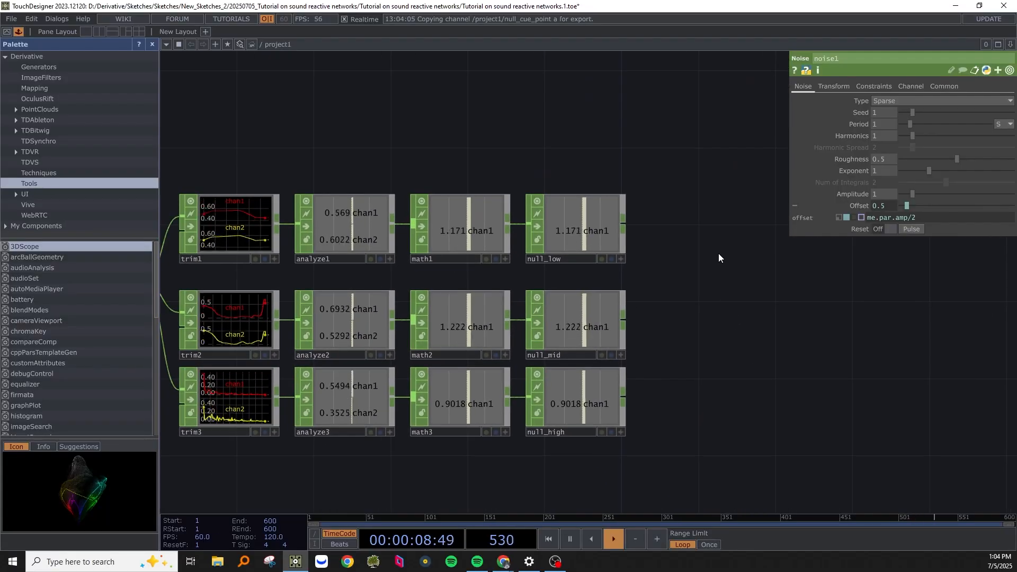
{"action": "left_click", "coordinate": [624, 261]}
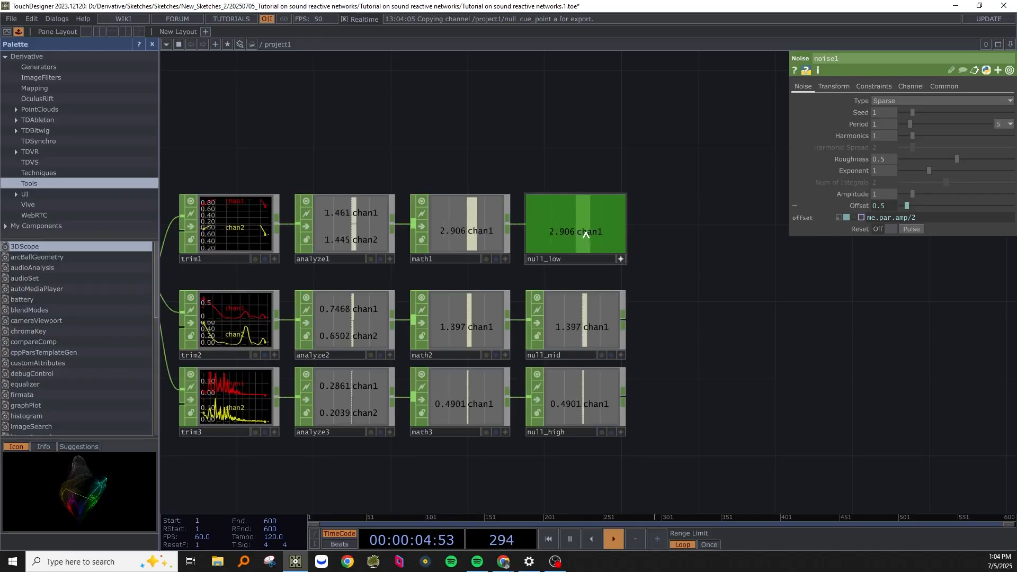
{"action": "mouse_move", "coordinate": [586, 235]}
{"action": "left_mouse_down"}
{"action": "mouse_move", "coordinate": [608, 204]}
{"action": "mouse_move", "coordinate": [900, 204]}
{"action": "mouse_move", "coordinate": [892, 191]}
{"action": "left_mouse_up"}
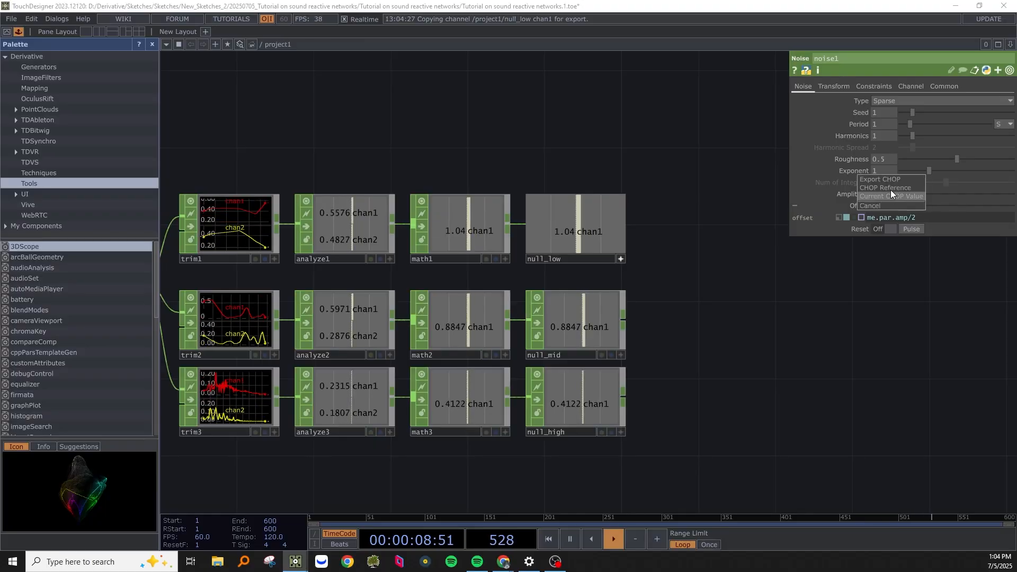
{"action": "left_click", "coordinate": [891, 188]}
Make null_mid's viewer active and link its chan1 channel to noise2's Amplitude as a CHOP Reference.
{"action": "left_click_drag", "start_coordinate": [755, 341], "coordinate": [783, 205]}
{"action": "scroll", "coordinate": [764, 273], "scroll_direction": "down", "scroll_amount": 3}
{"action": "left_click_drag", "start_coordinate": [585, 422], "coordinate": [618, 419]}
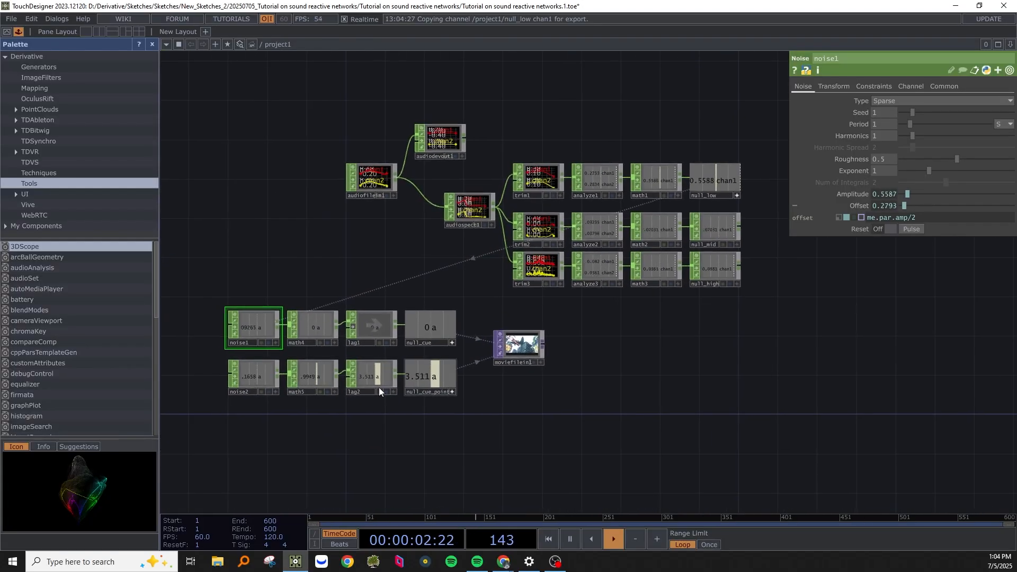
{"action": "left_click", "coordinate": [263, 376]}
{"action": "left_click_drag", "start_coordinate": [786, 248], "coordinate": [678, 281]}
{"action": "scroll", "coordinate": [666, 282], "scroll_direction": "up", "scroll_amount": 4}
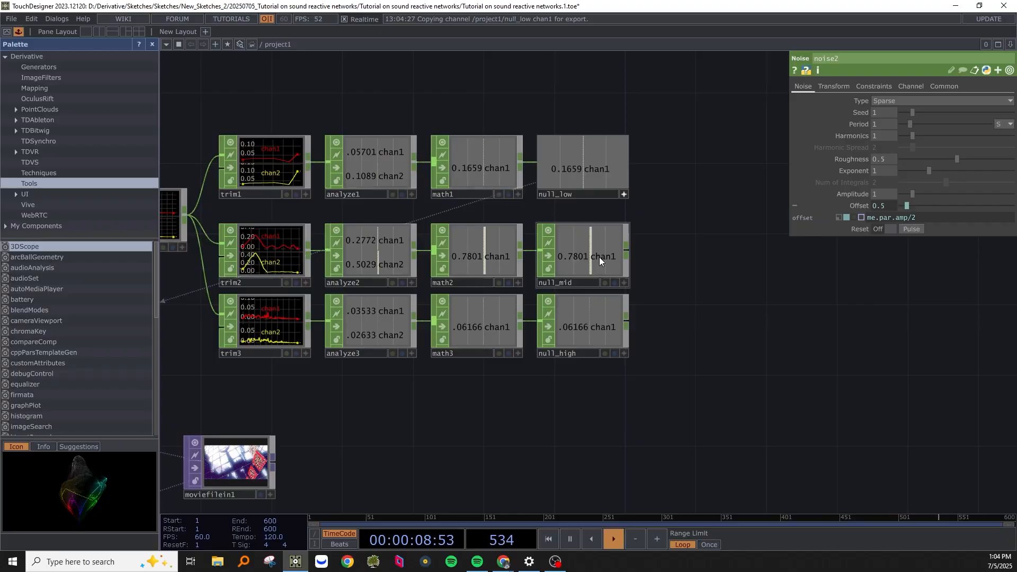
{"action": "left_click_drag", "start_coordinate": [599, 257], "coordinate": [671, 222]}
{"action": "left_click_drag", "start_coordinate": [585, 239], "coordinate": [588, 250]}
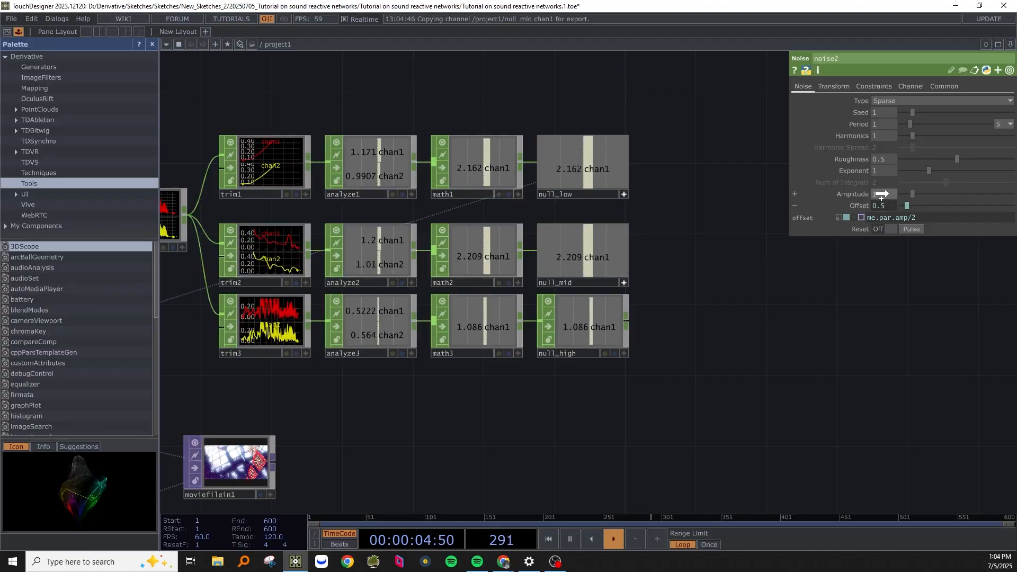
{"action": "left_click_drag", "start_coordinate": [881, 196], "coordinate": [881, 194]}
{"action": "left_click", "coordinate": [897, 193]}
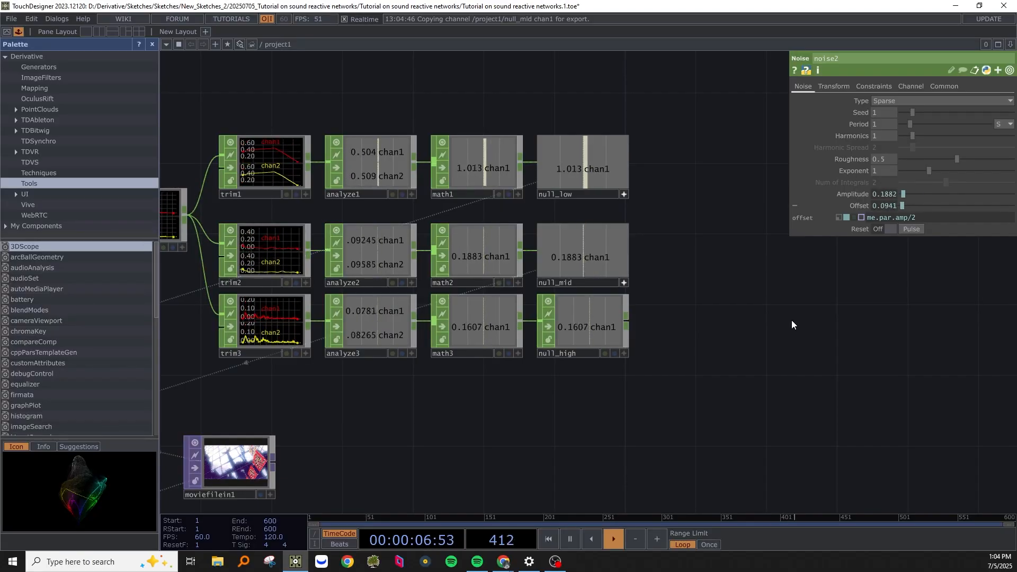
Turn on audiodevout1's Active parameter and display moviefilein1 in the network background to preview the sound-reactive playback.
{"action": "scroll", "coordinate": [604, 366], "scroll_direction": "down", "scroll_amount": 3}
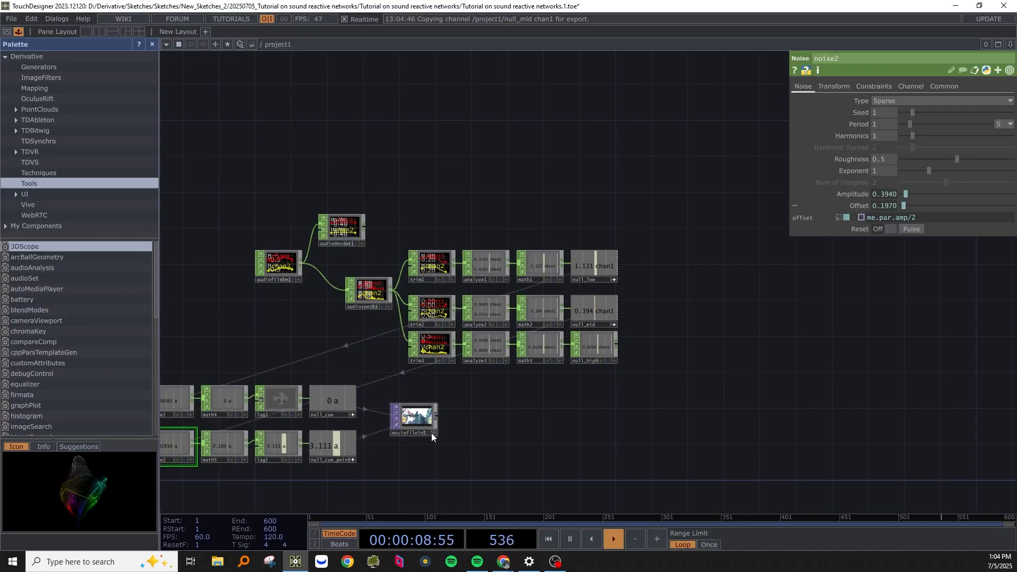
{"action": "left_click", "coordinate": [345, 225]}
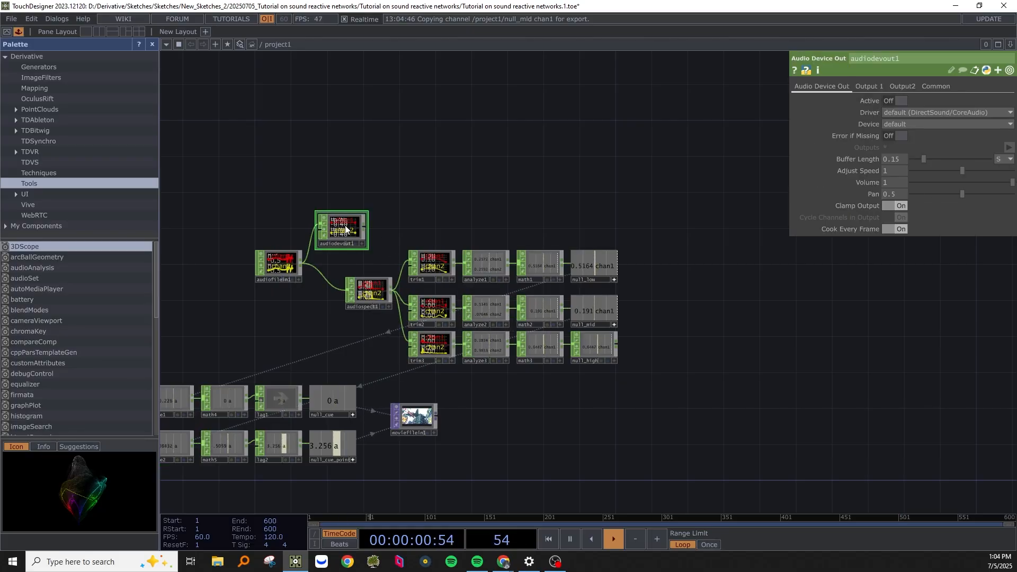
{"action": "left_click", "coordinate": [898, 100]}
{"action": "scroll", "coordinate": [430, 437], "scroll_direction": "up", "scroll_amount": 3}
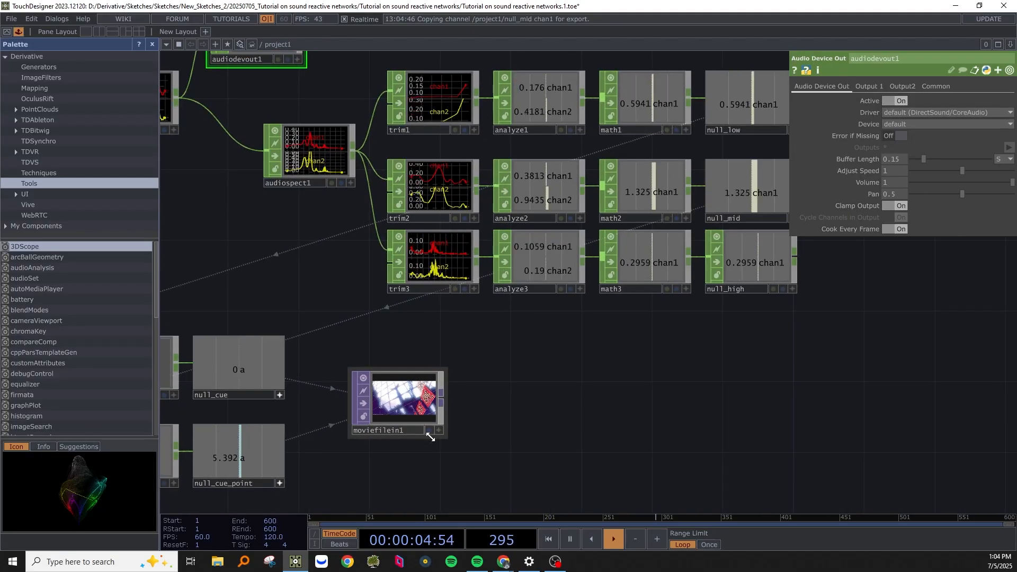
{"action": "left_click", "coordinate": [428, 431]}
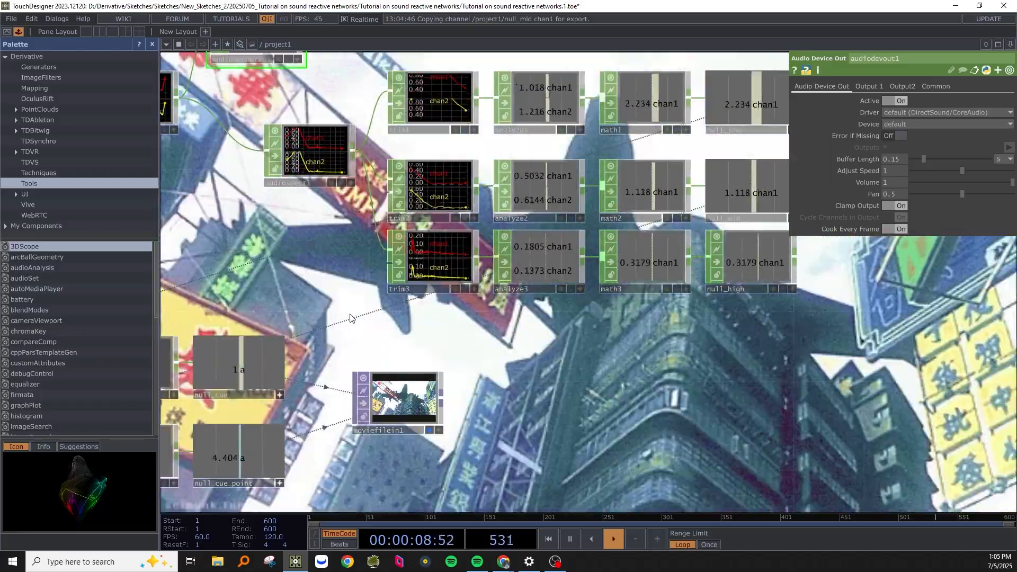
End the preview by turning off audiodevout1's Active parameter and moviefilein1's background display.
{"action": "left_click_drag", "start_coordinate": [349, 318], "coordinate": [368, 359]}
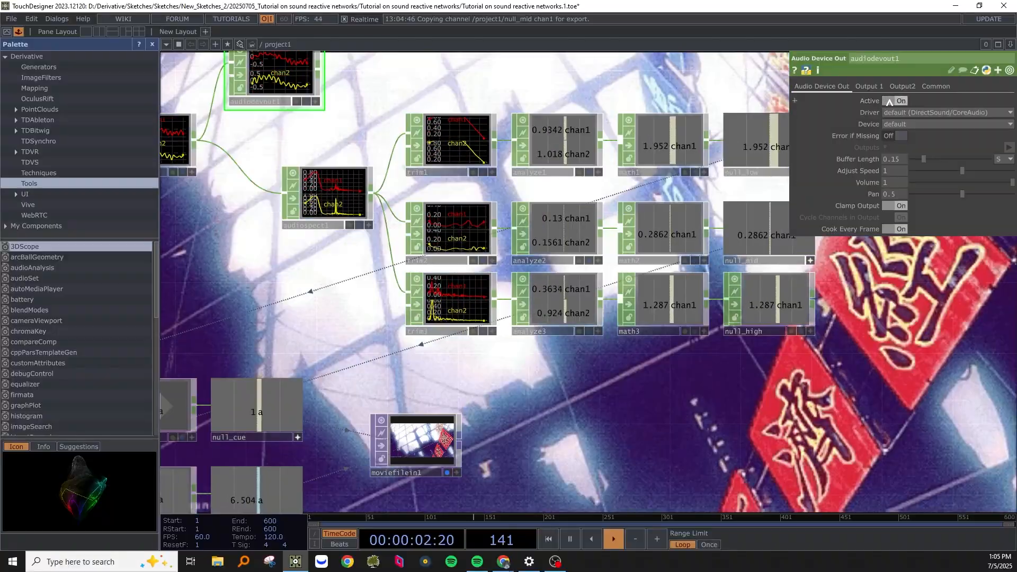
{"action": "left_click", "coordinate": [894, 100]}
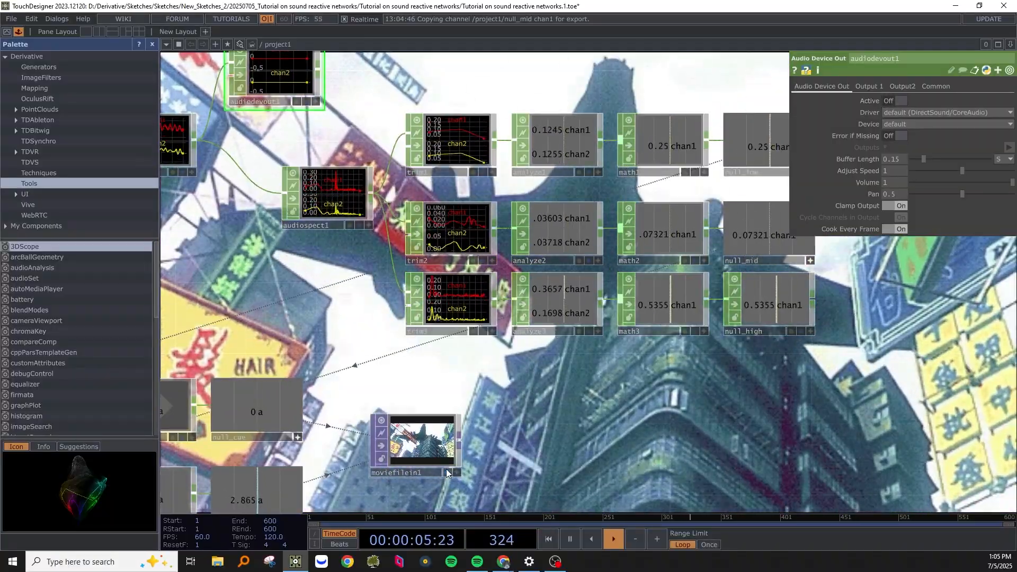
{"action": "left_click", "coordinate": [447, 473]}
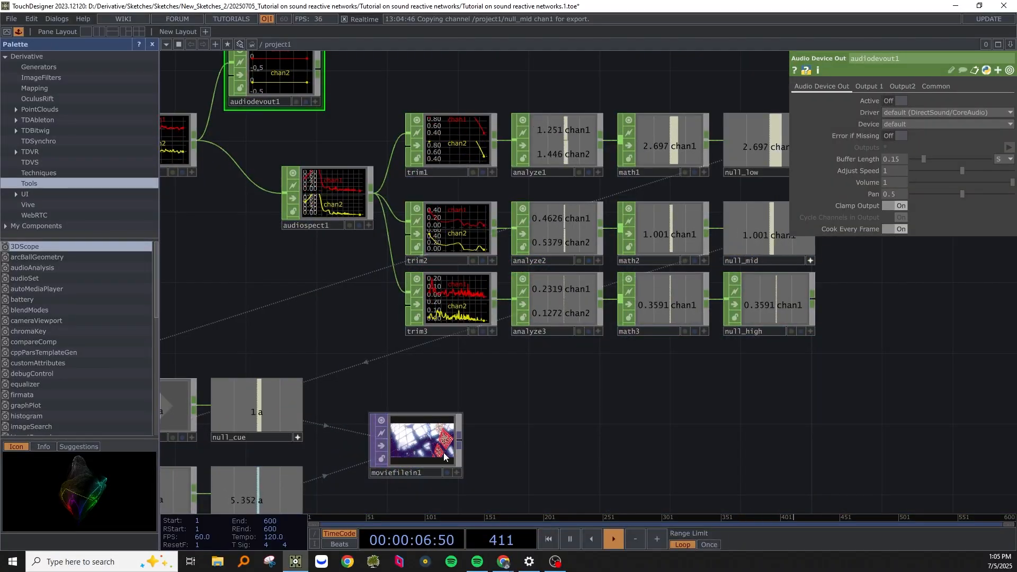